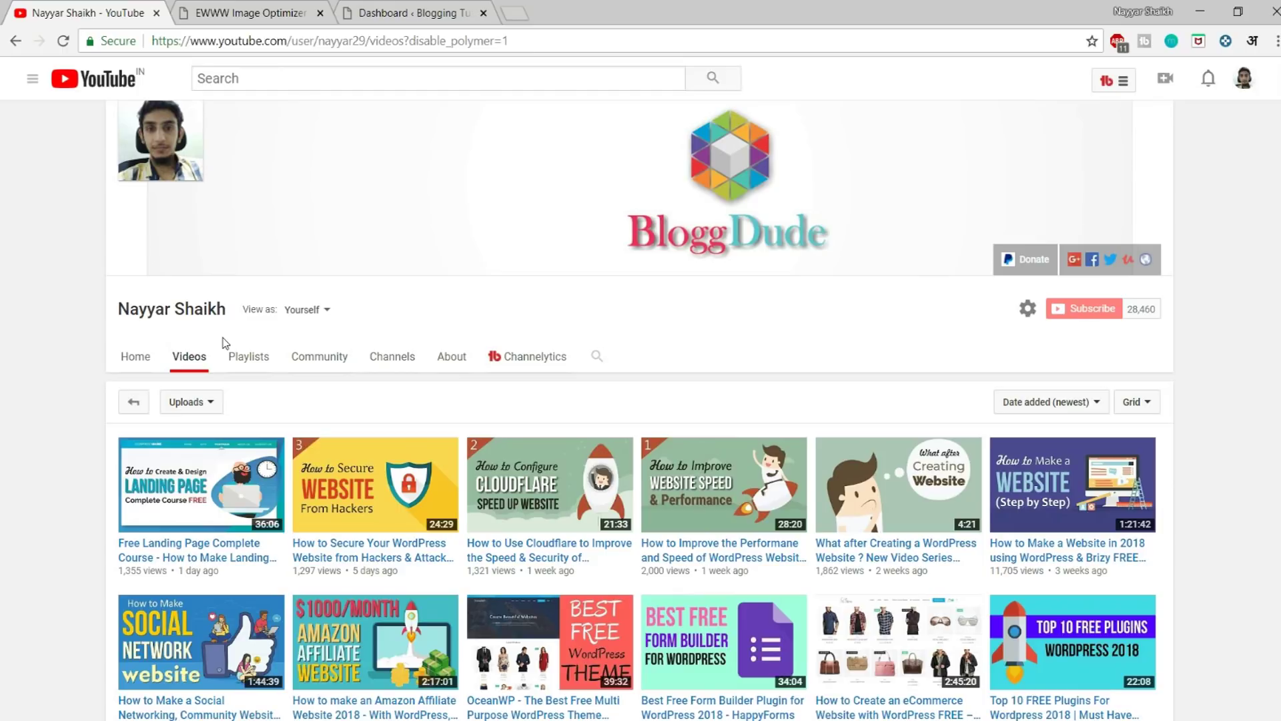
- Close the EWWW Image Optimizer page, open the WordPress page for adding plugins, and search for "smush"
{"action": "key", "text": "ctrl+Tab"}
{"action": "key", "text": "ctrl+w"}
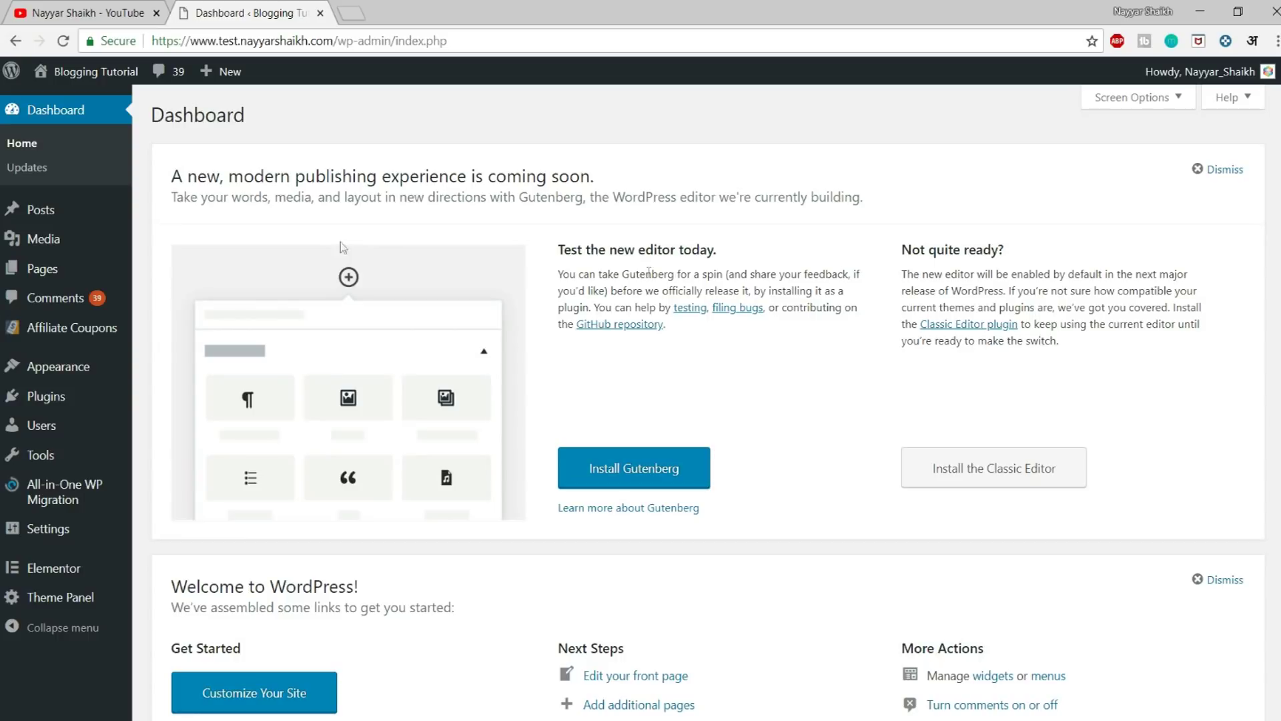
{"action": "mouse_move", "coordinate": [41, 403]}
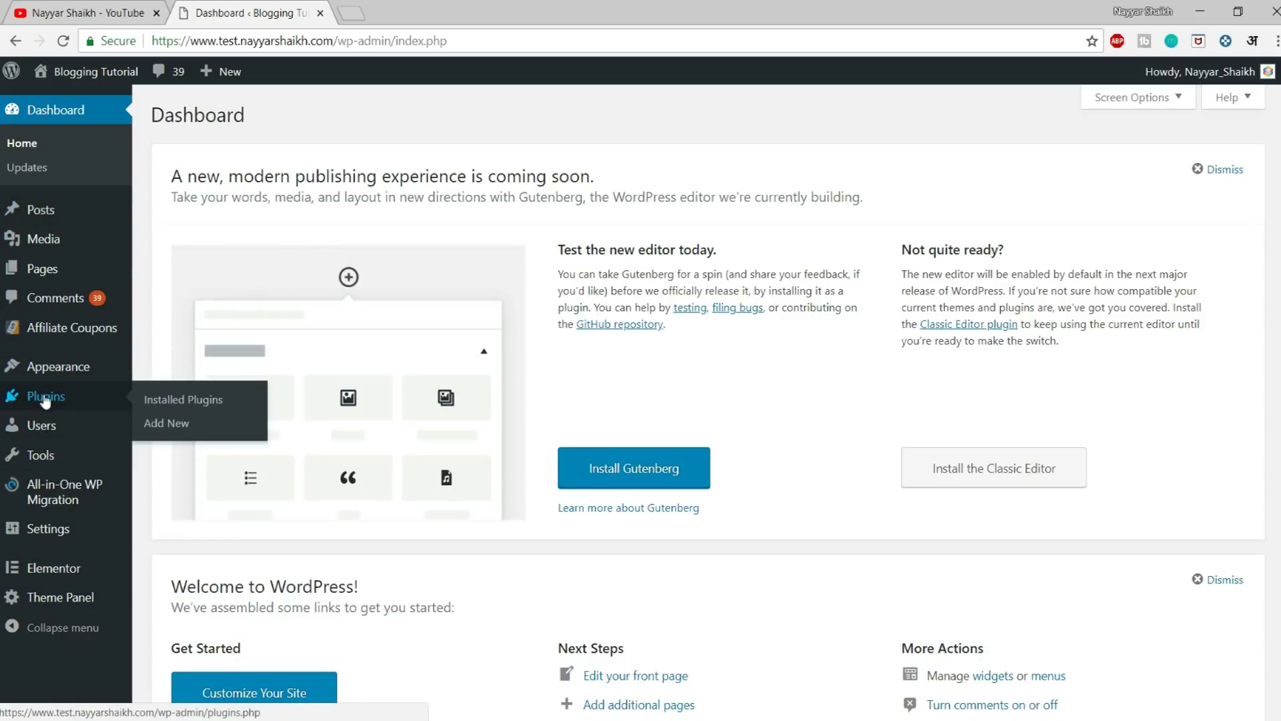
{"action": "left_click", "coordinate": [172, 424]}
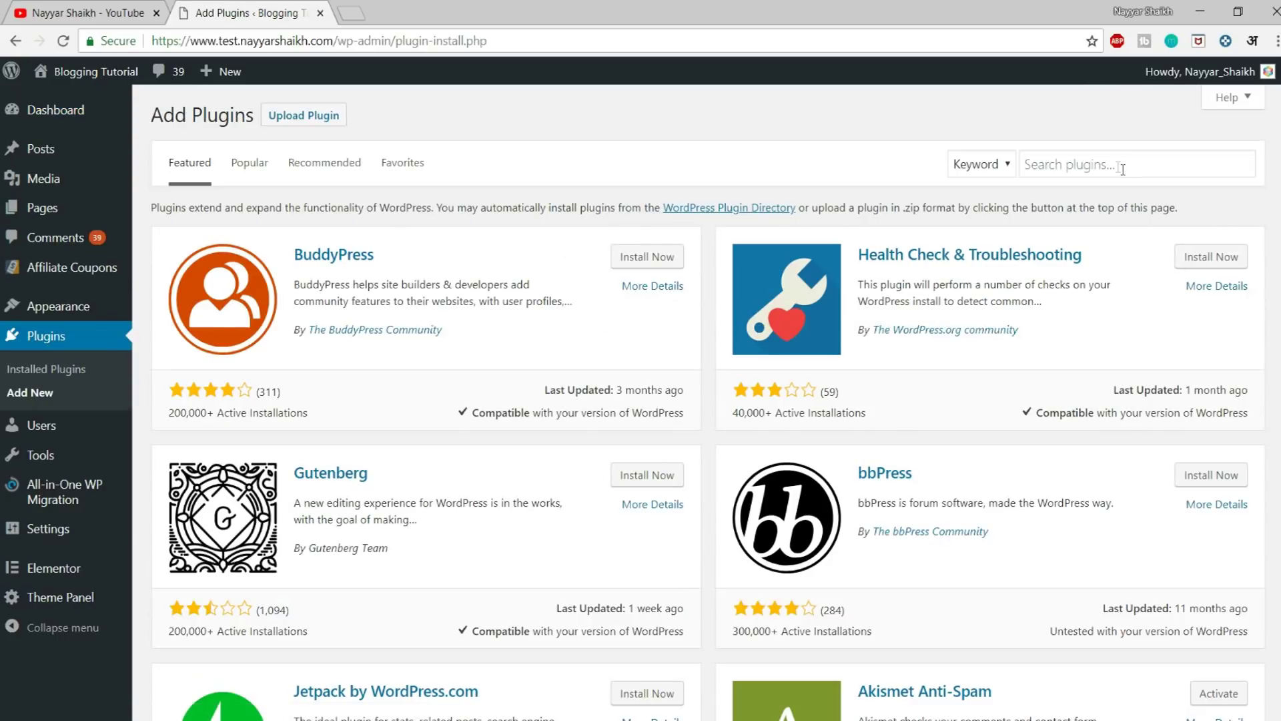
{"action": "left_click", "coordinate": [1118, 166]}
{"action": "type", "text": "smsu"}
{"action": "key", "text": "BackSpace"}
{"action": "key", "text": "BackSpace"}
{"action": "type", "text": "ush"}
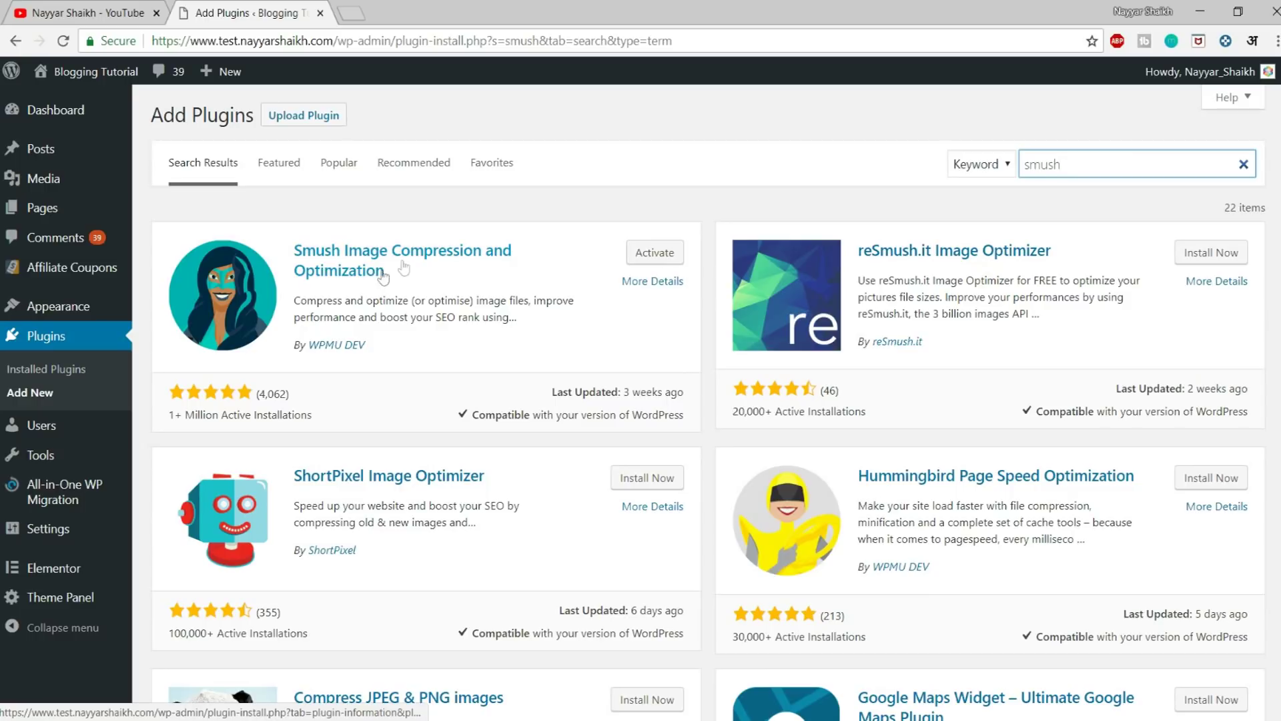
- Activate the Smush Image Compression and Optimization plugin and skip its quick setup
{"action": "left_click_drag", "start_coordinate": [169, 418], "coordinate": [310, 421]}
{"action": "left_click", "coordinate": [315, 419]}
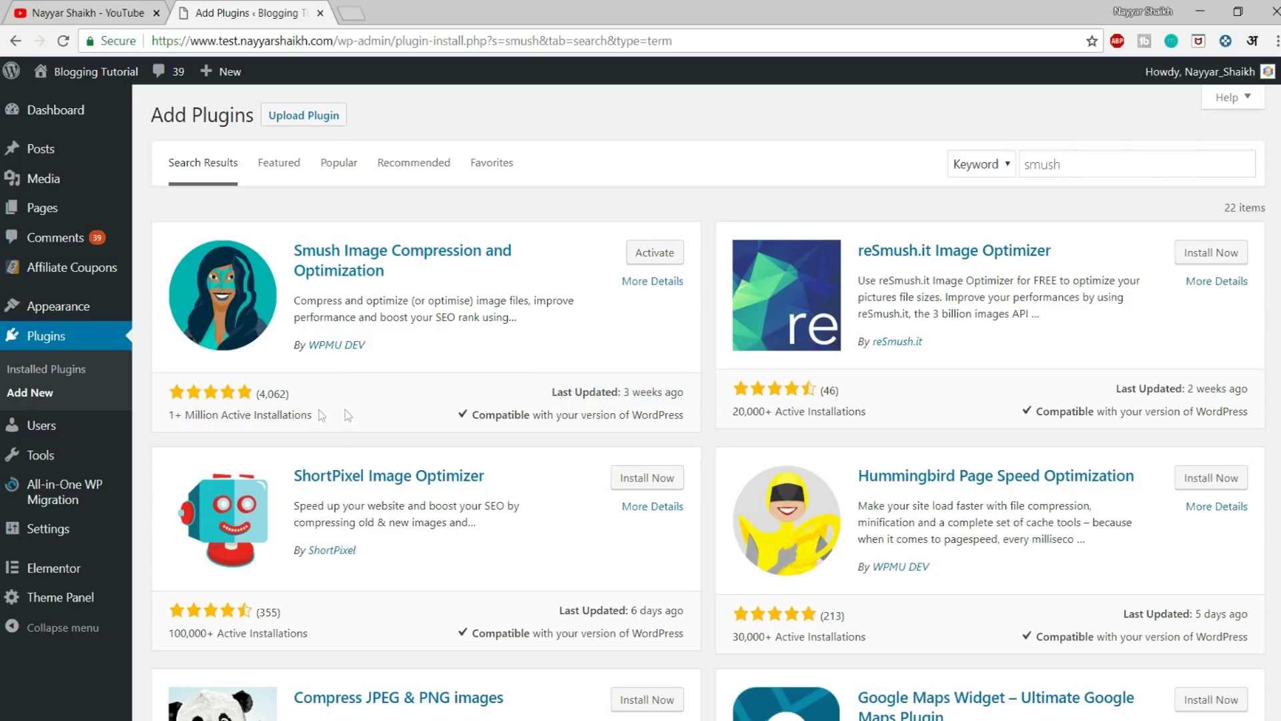
{"action": "left_click", "coordinate": [636, 257]}
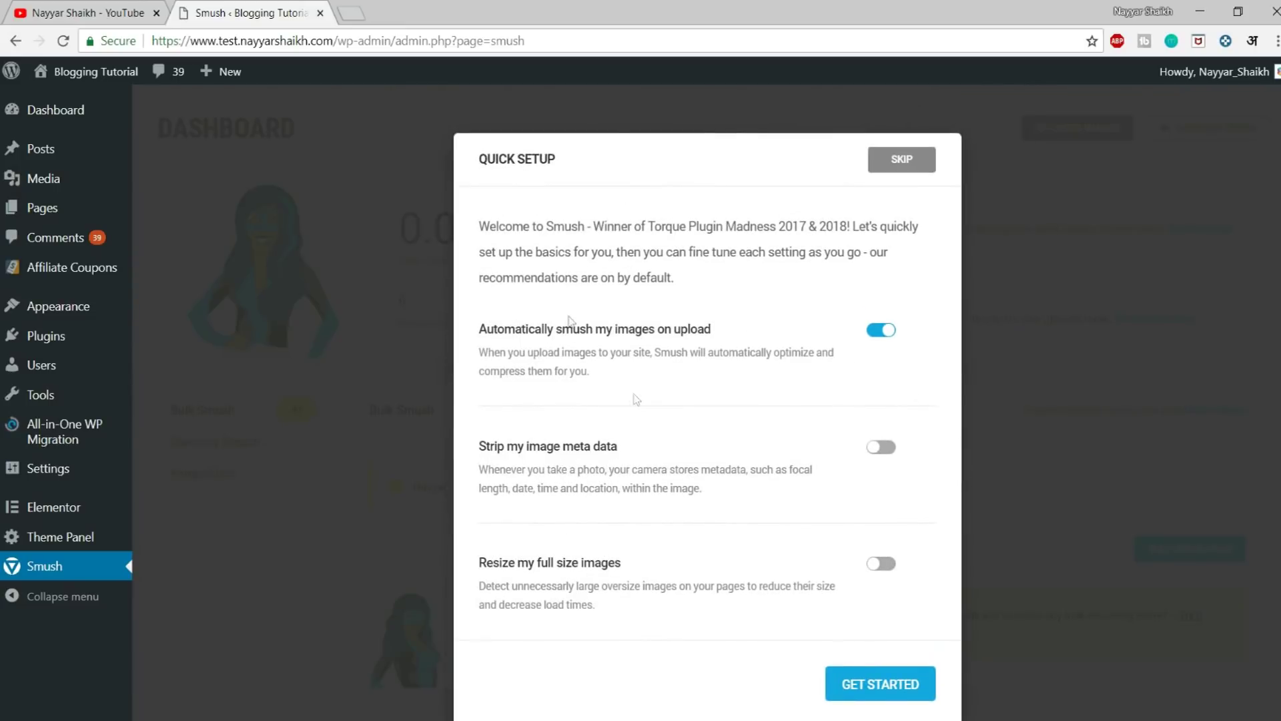
{"action": "left_click", "coordinate": [901, 160]}
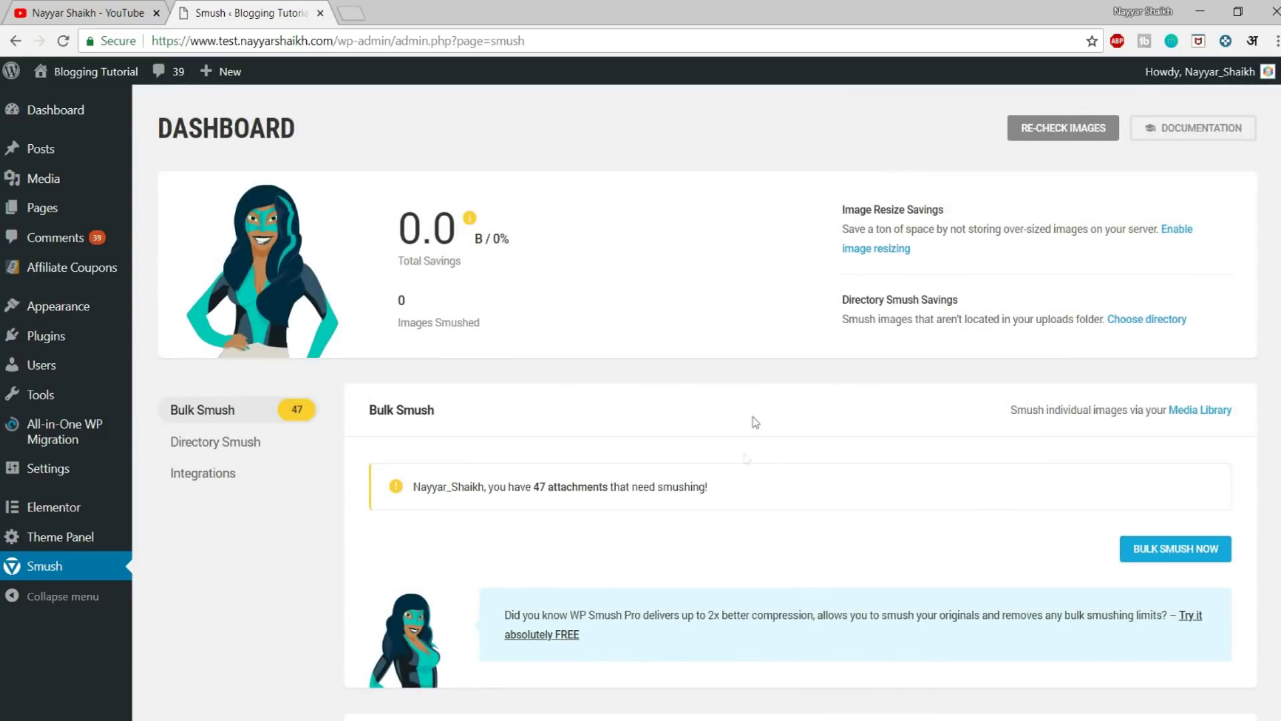
- Examine the Smush settings for automatic smushing, meta data and image resizing
{"action": "scroll", "coordinate": [667, 433], "scroll_direction": "down", "scroll_amount": 6}
{"action": "scroll", "coordinate": [600, 435], "scroll_direction": "down", "scroll_amount": 7}
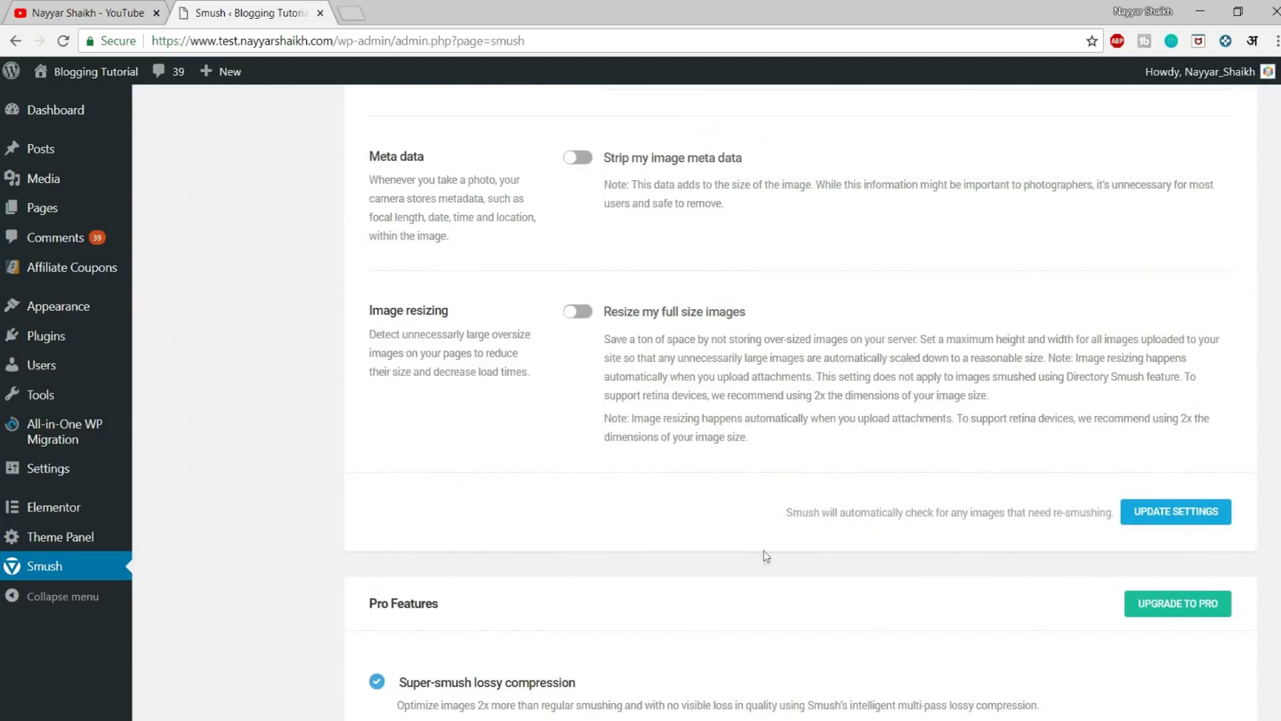
{"action": "scroll", "coordinate": [767, 557], "scroll_direction": "up", "scroll_amount": 7}
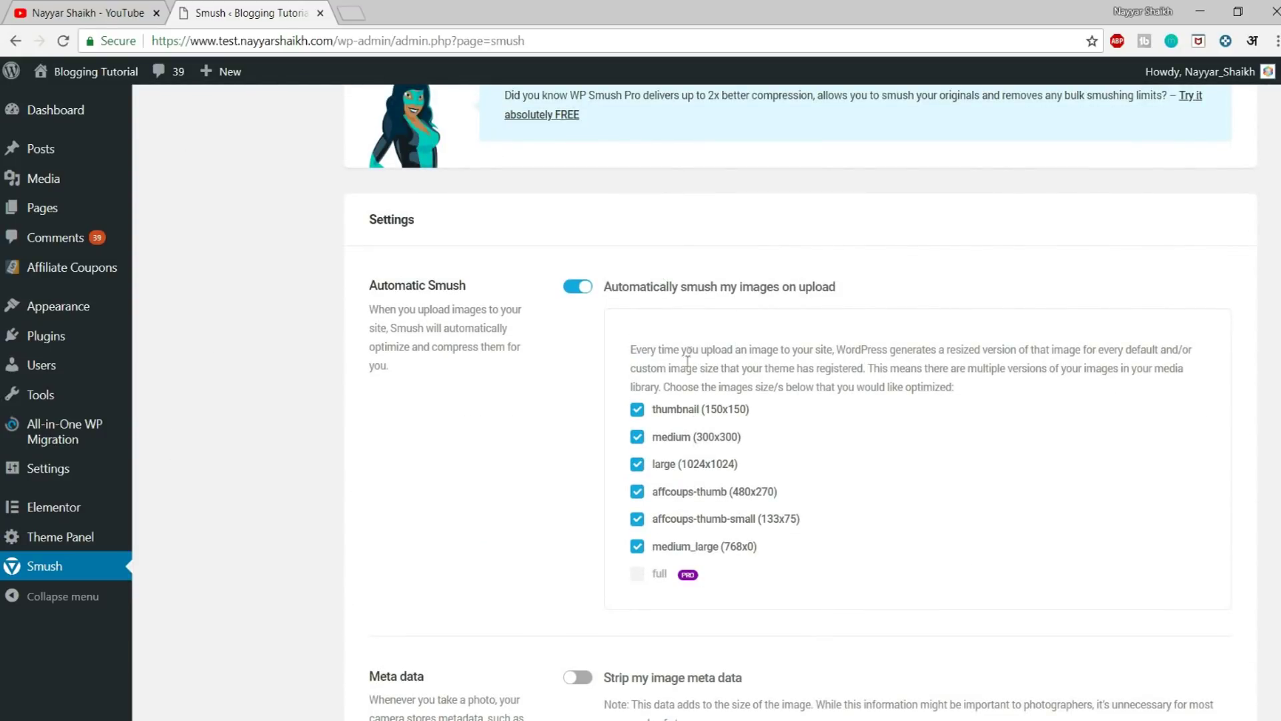
{"action": "scroll", "coordinate": [722, 434], "scroll_direction": "up", "scroll_amount": 8}
{"action": "scroll", "coordinate": [722, 434], "scroll_direction": "down", "scroll_amount": 9}
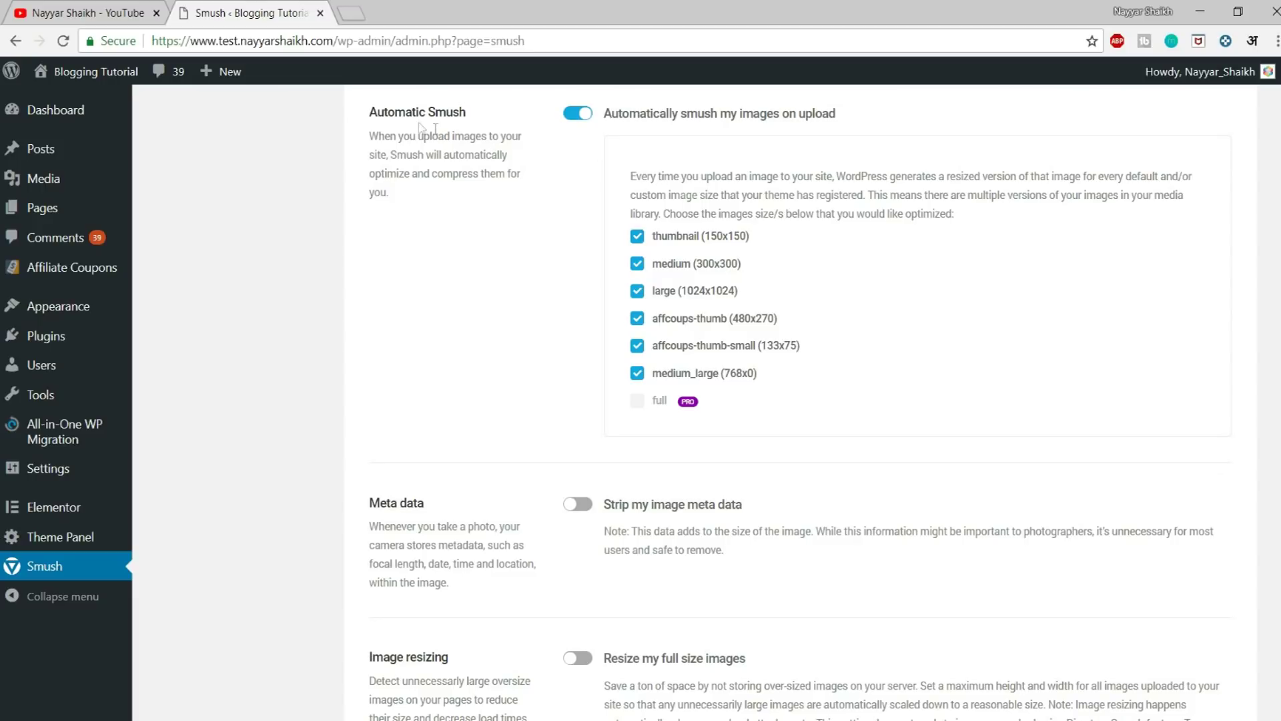
{"action": "left_click_drag", "start_coordinate": [364, 113], "coordinate": [466, 114]}
{"action": "left_click", "coordinate": [466, 122]}
{"action": "scroll", "coordinate": [948, 406], "scroll_direction": "down", "scroll_amount": 4}
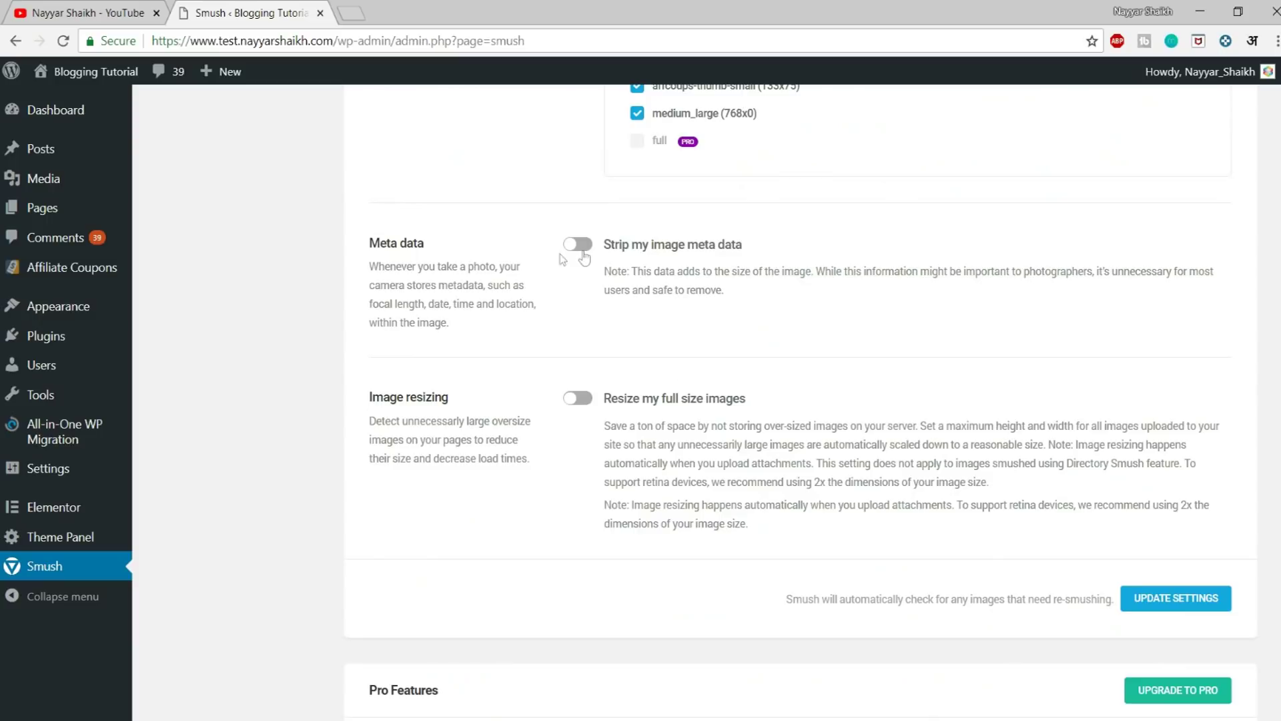
- Enable stripping of image meta data and resizing of full size images, and save the updated Smush settings
{"action": "left_click", "coordinate": [578, 244]}
{"action": "left_click", "coordinate": [578, 398]}
{"action": "scroll", "coordinate": [873, 385], "scroll_direction": "down", "scroll_amount": 4}
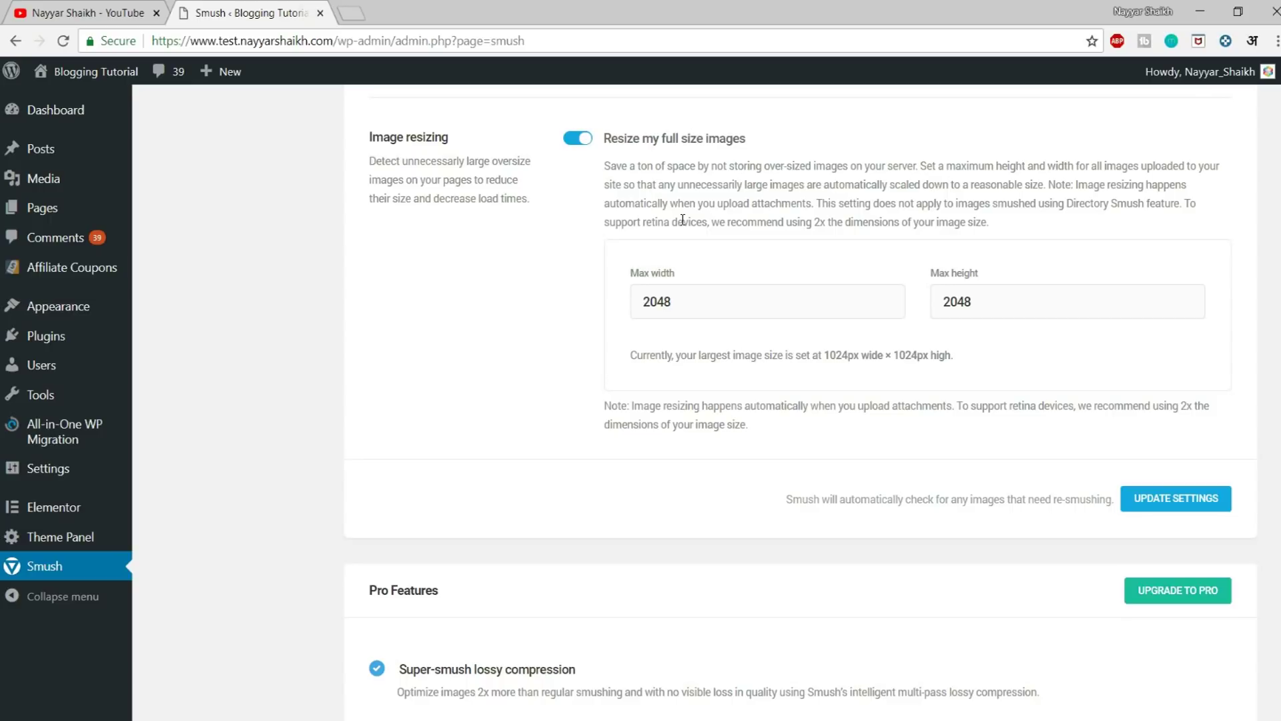
{"action": "double_click", "coordinate": [687, 302]}
{"action": "scroll", "coordinate": [1118, 401], "scroll_direction": "up", "scroll_amount": 5}
{"action": "scroll", "coordinate": [1121, 413], "scroll_direction": "down", "scroll_amount": 6}
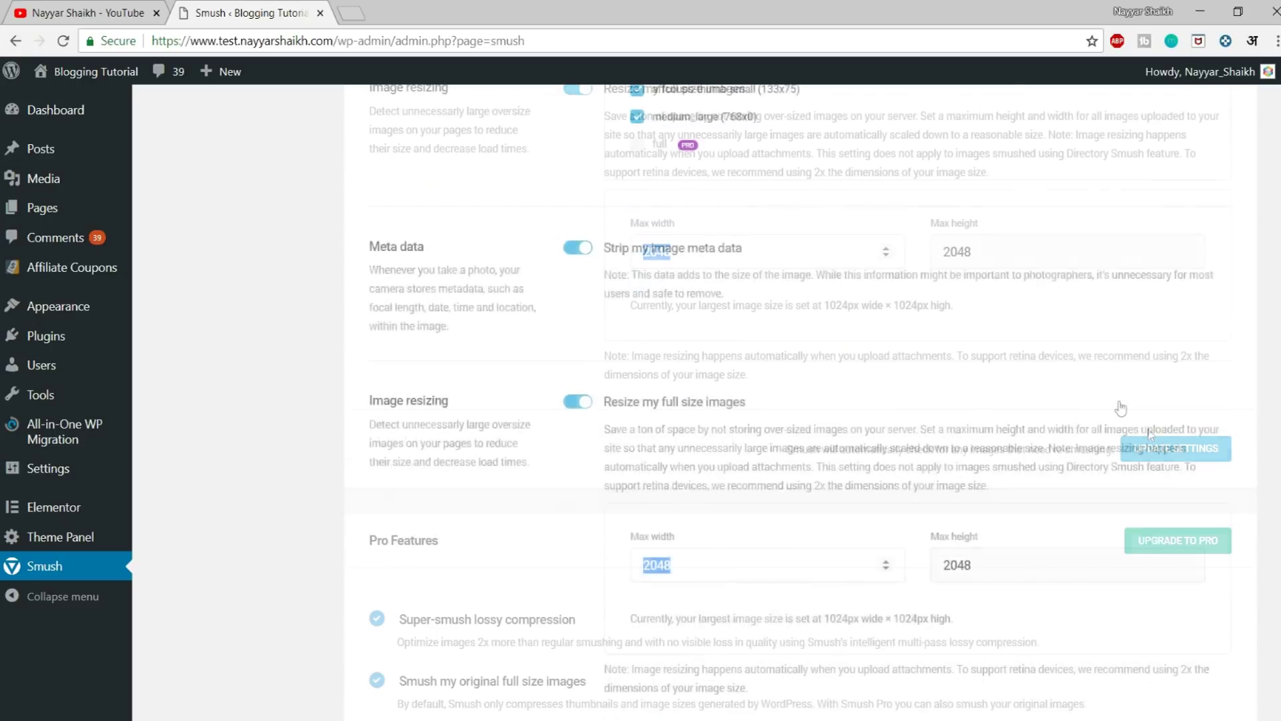
{"action": "left_click", "coordinate": [1199, 422]}
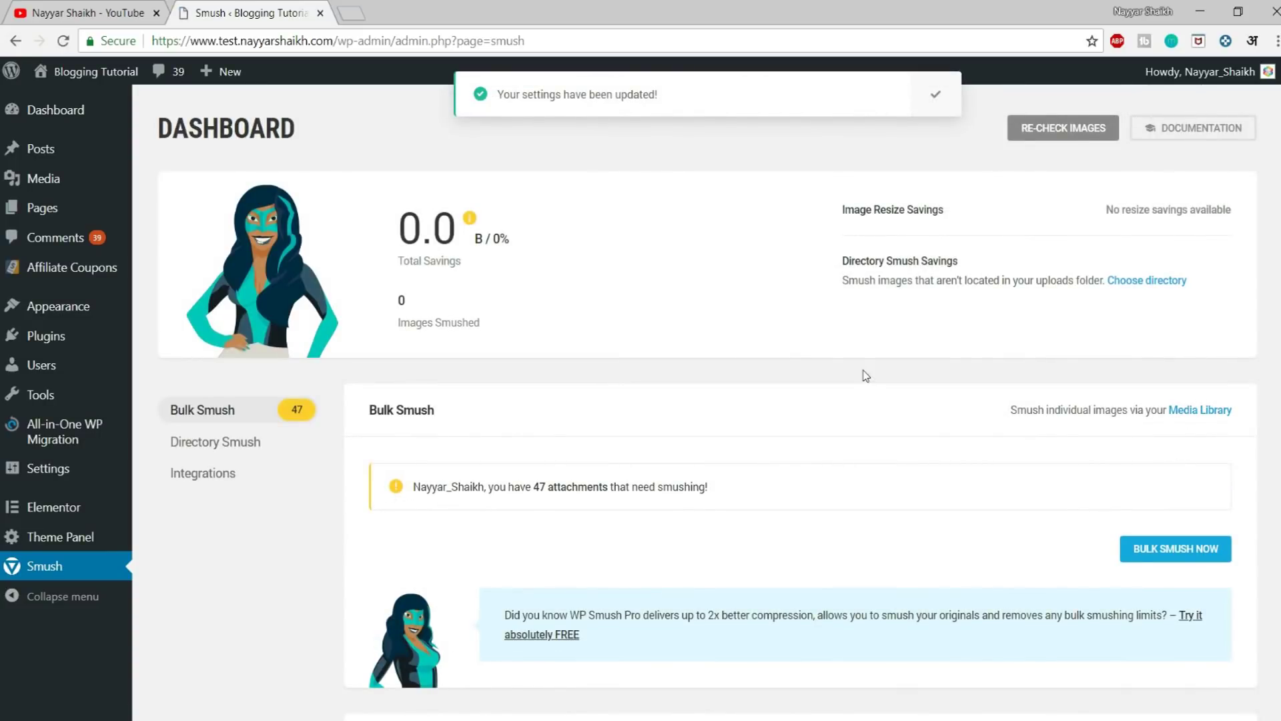
- Run Bulk Smush on the attachments that need smushing
{"action": "scroll", "coordinate": [861, 383], "scroll_direction": "down", "scroll_amount": 3}
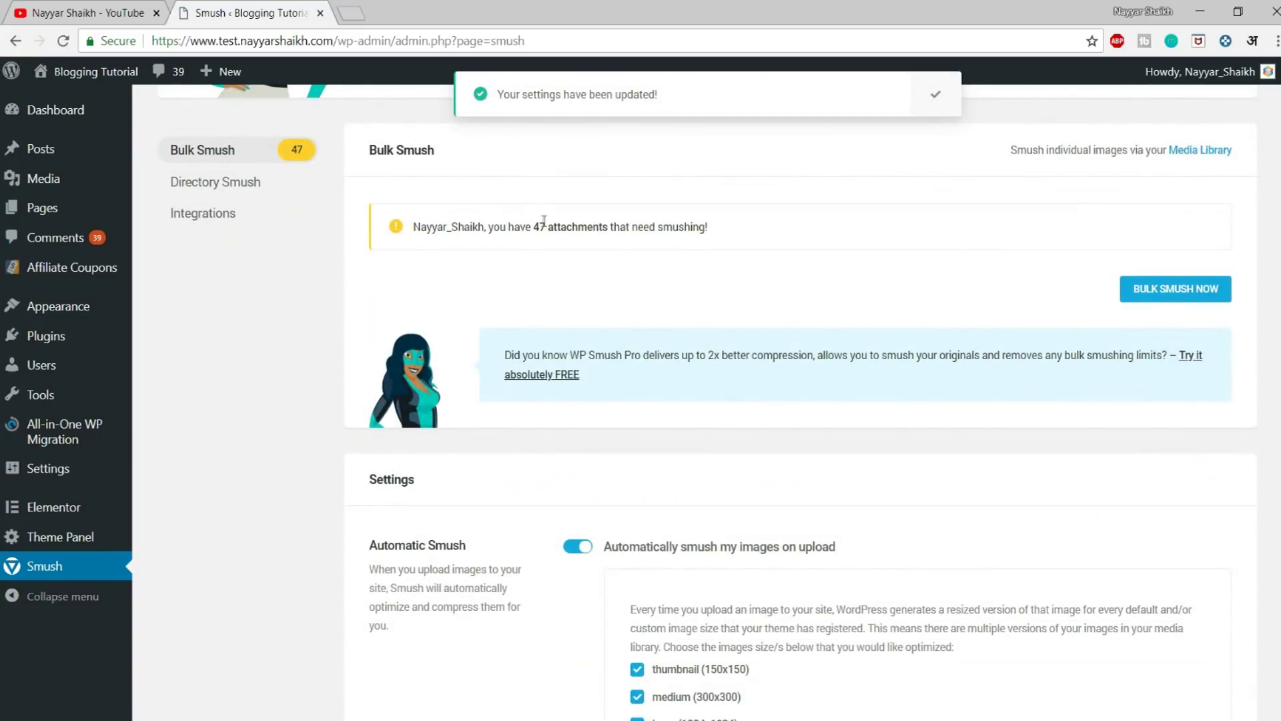
{"action": "left_click_drag", "start_coordinate": [535, 226], "coordinate": [549, 226]}
{"action": "left_click", "coordinate": [572, 234]}
{"action": "left_click_drag", "start_coordinate": [657, 227], "coordinate": [726, 232]}
{"action": "left_click", "coordinate": [1158, 294]}
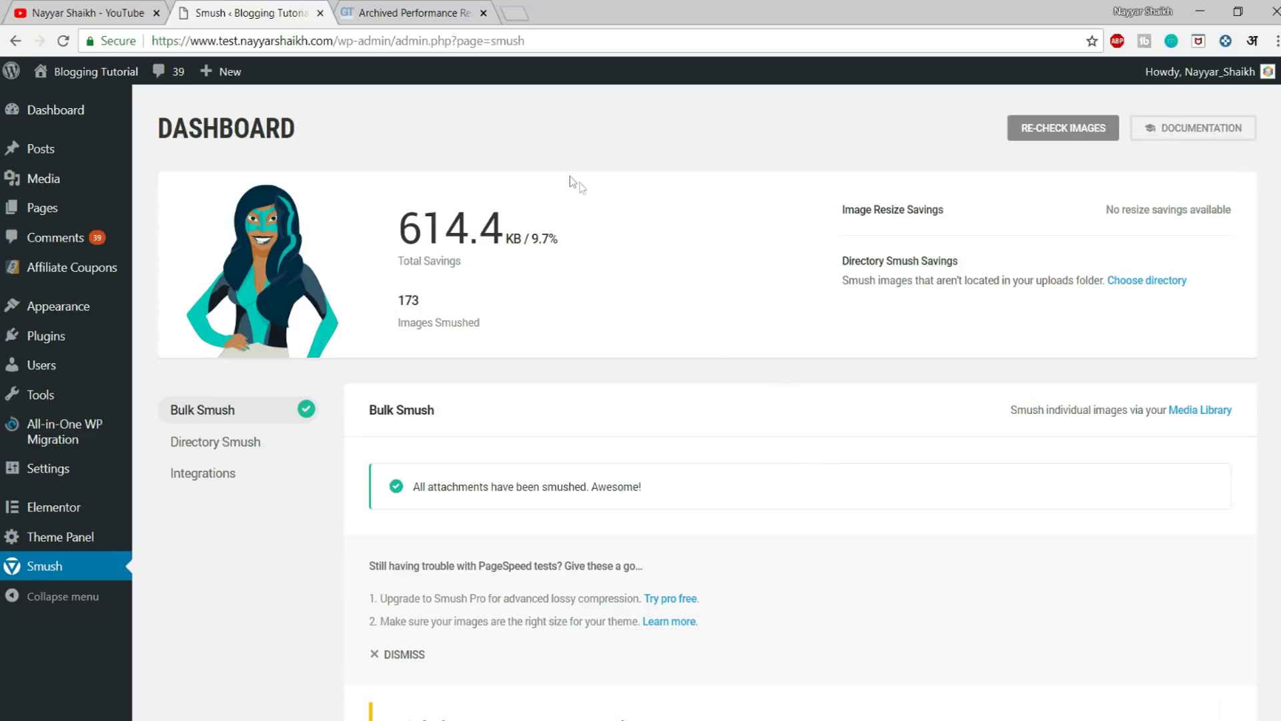
- Switch to GTmetrix, open the site's archived performance report in a second browser tab, and re-test the site there
{"action": "left_click", "coordinate": [414, 13]}
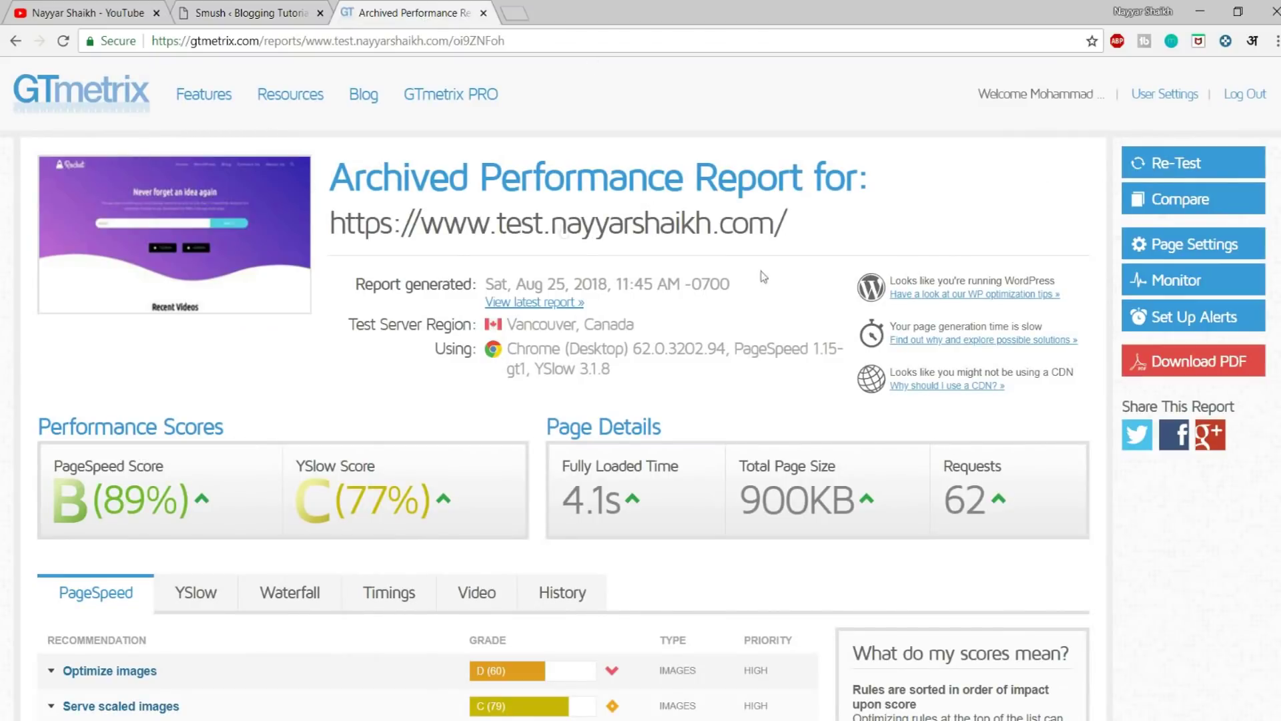
{"action": "left_click", "coordinate": [277, 12]}
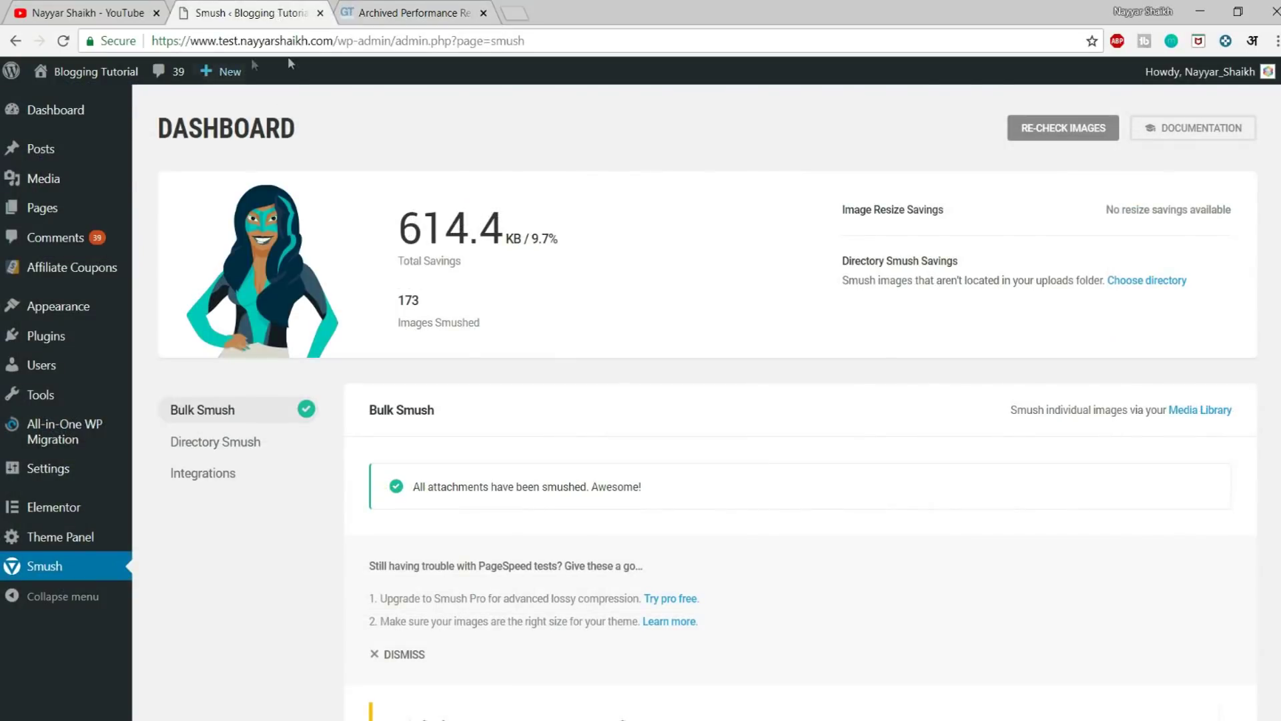
{"action": "left_click", "coordinate": [391, 11]}
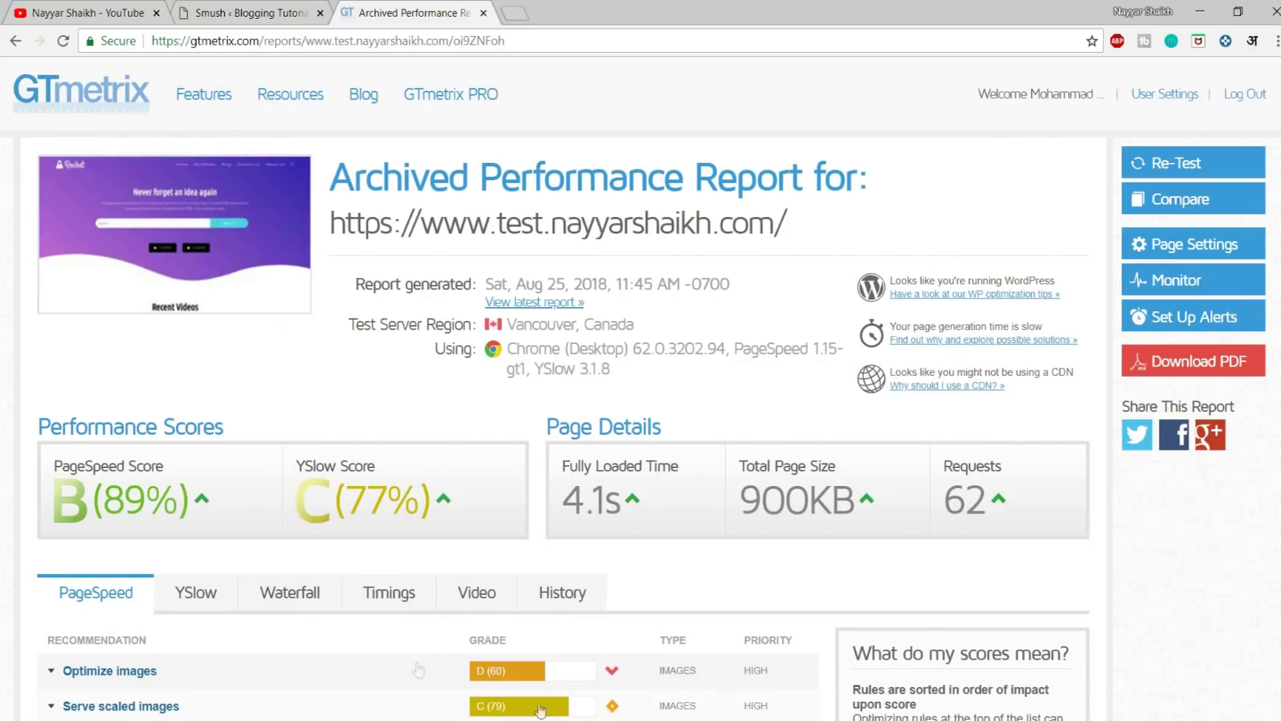
{"action": "left_click", "coordinate": [275, 13]}
{"action": "left_click", "coordinate": [415, 8]}
{"action": "left_click", "coordinate": [511, 41]}
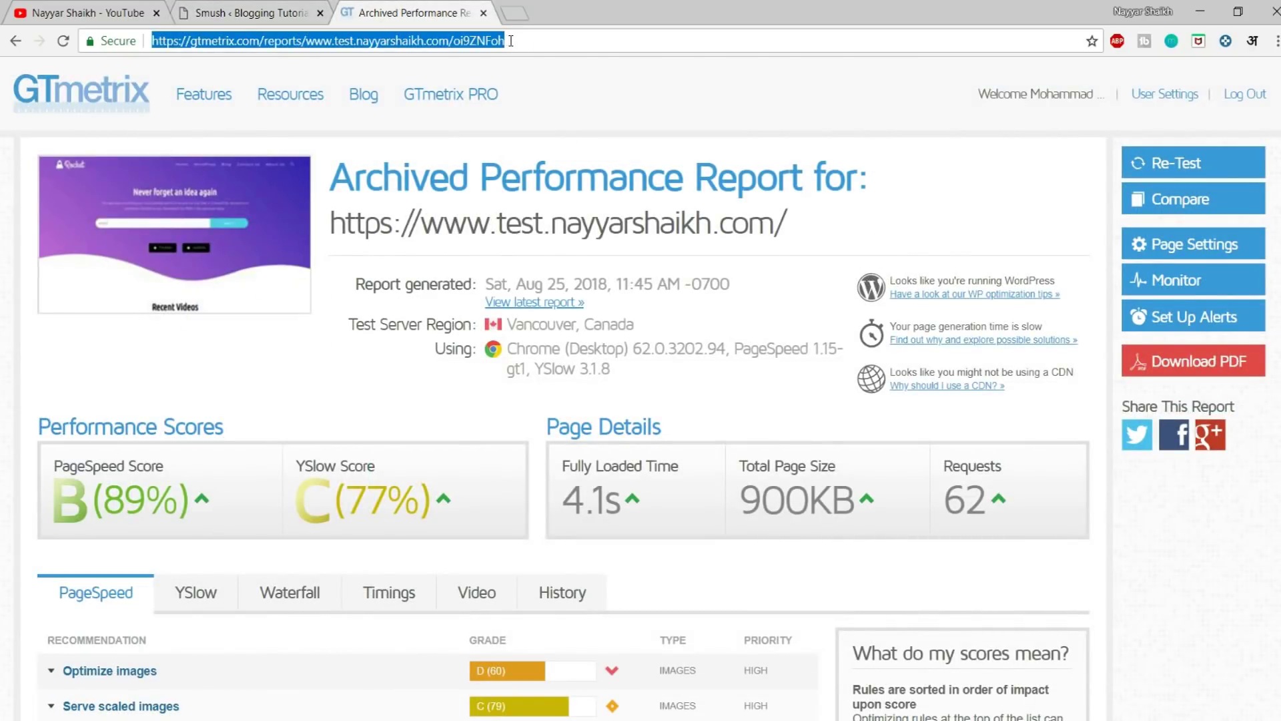
{"action": "key", "text": "ctrl+c"}
{"action": "left_click", "coordinate": [515, 13]}
{"action": "key", "text": "ctrl+v"}
{"action": "key", "text": "Return"}
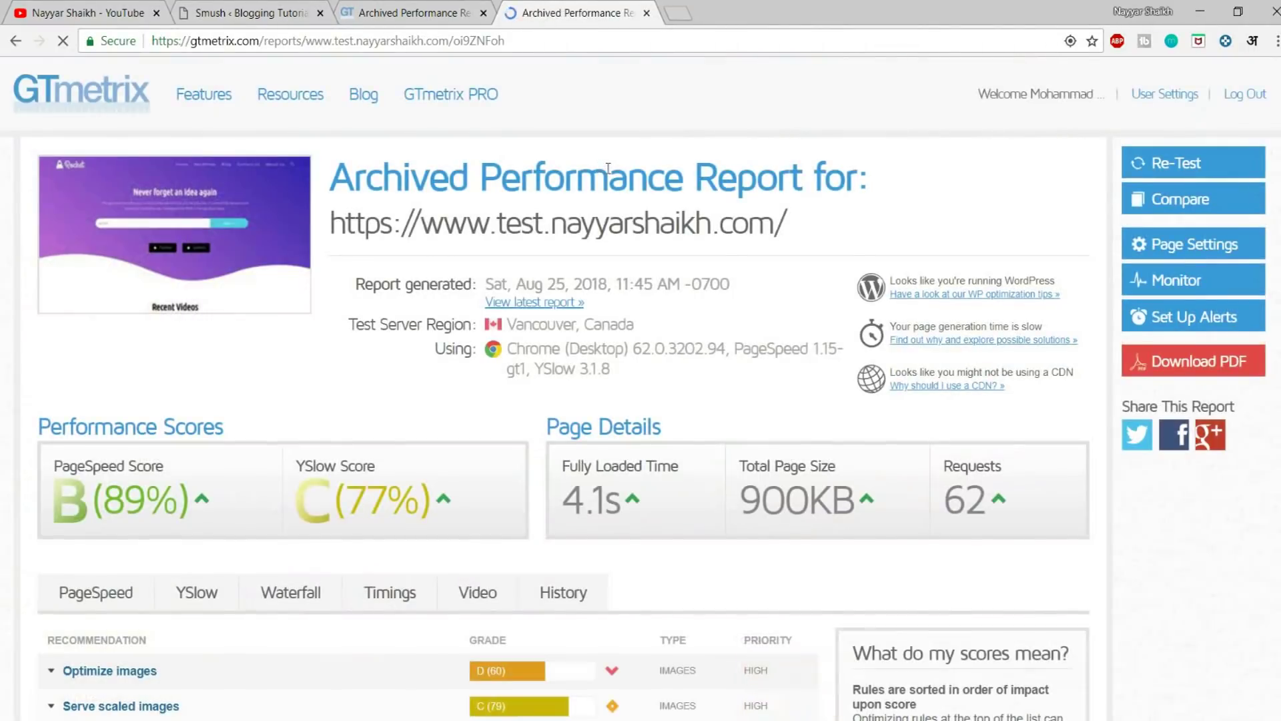
{"action": "left_click", "coordinate": [1165, 167]}
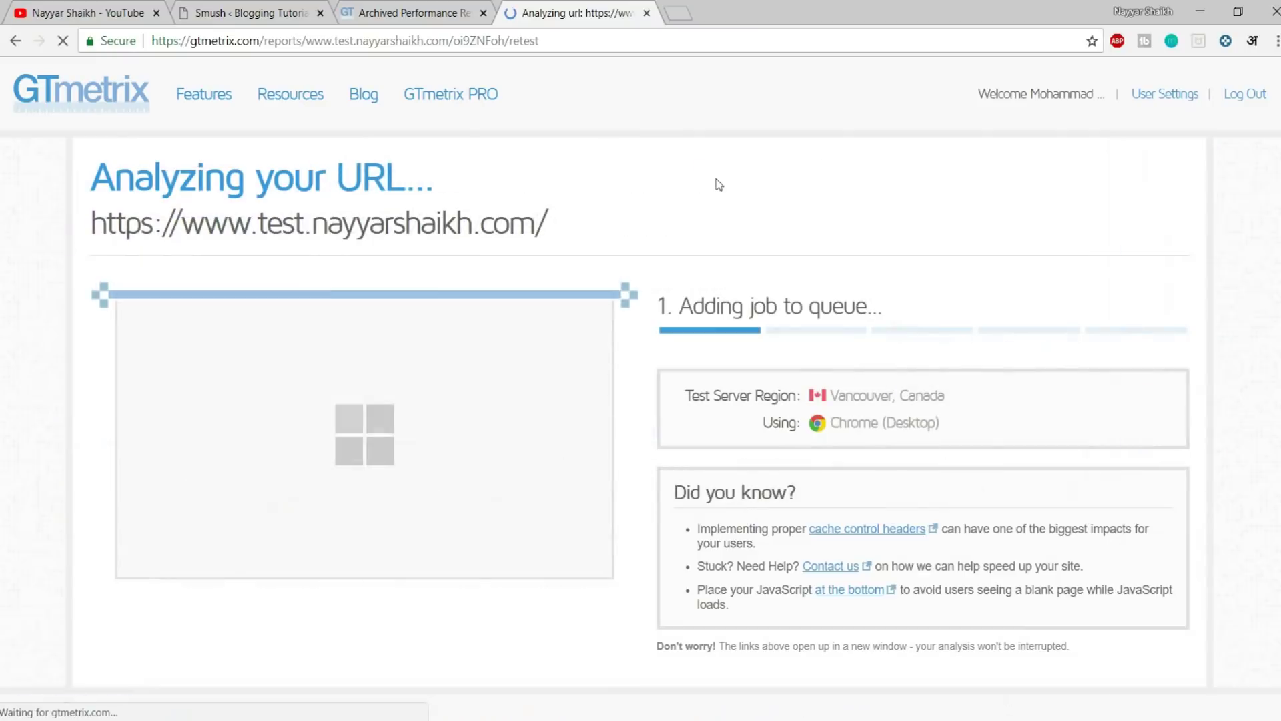
- Review the archived GTmetrix report's PageSpeed and YSlow scores, its recommendations and the tested site address
{"action": "key", "text": "ctrl+shift+Tab"}
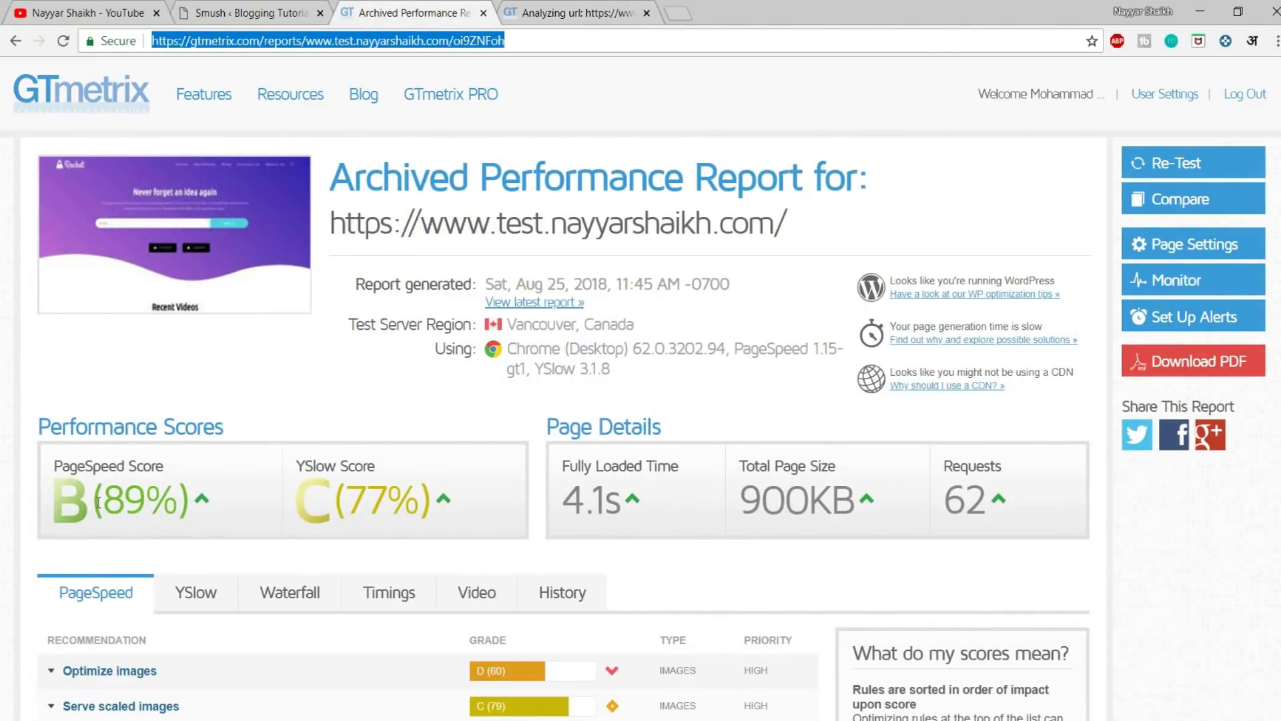
{"action": "left_click_drag", "start_coordinate": [98, 500], "coordinate": [154, 505]}
{"action": "left_click_drag", "start_coordinate": [355, 505], "coordinate": [417, 507]}
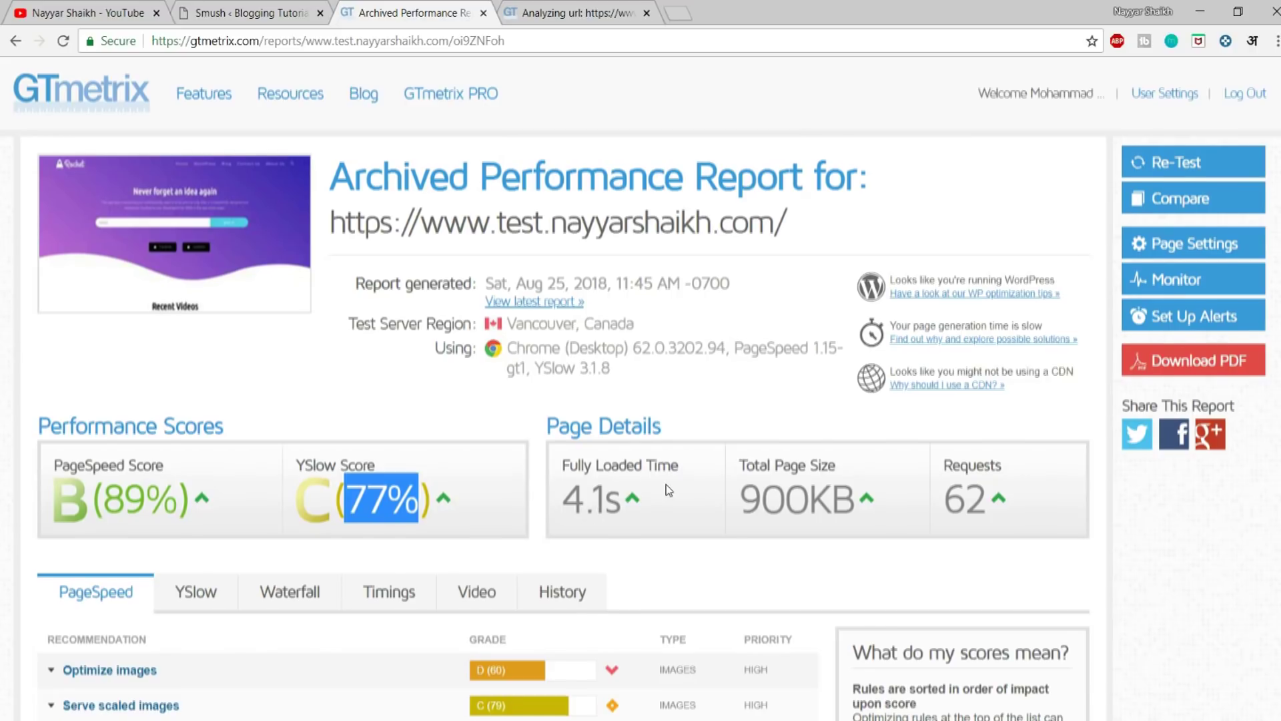
{"action": "scroll", "coordinate": [666, 485], "scroll_direction": "down", "scroll_amount": 3}
{"action": "scroll", "coordinate": [183, 484], "scroll_direction": "down", "scroll_amount": 3}
{"action": "left_click_drag", "start_coordinate": [150, 293], "coordinate": [62, 291]}
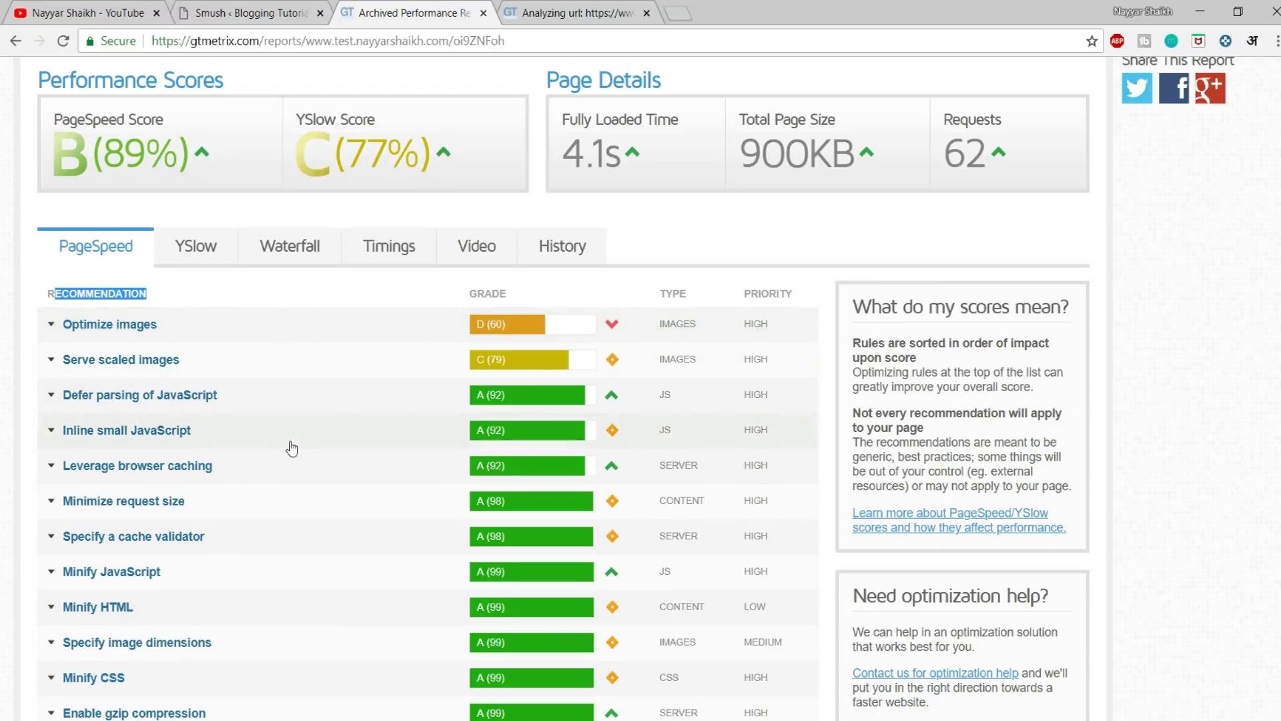
{"action": "left_click", "coordinate": [213, 290]}
{"action": "scroll", "coordinate": [231, 351], "scroll_direction": "up", "scroll_amount": 2}
{"action": "scroll", "coordinate": [232, 351], "scroll_direction": "up", "scroll_amount": 4}
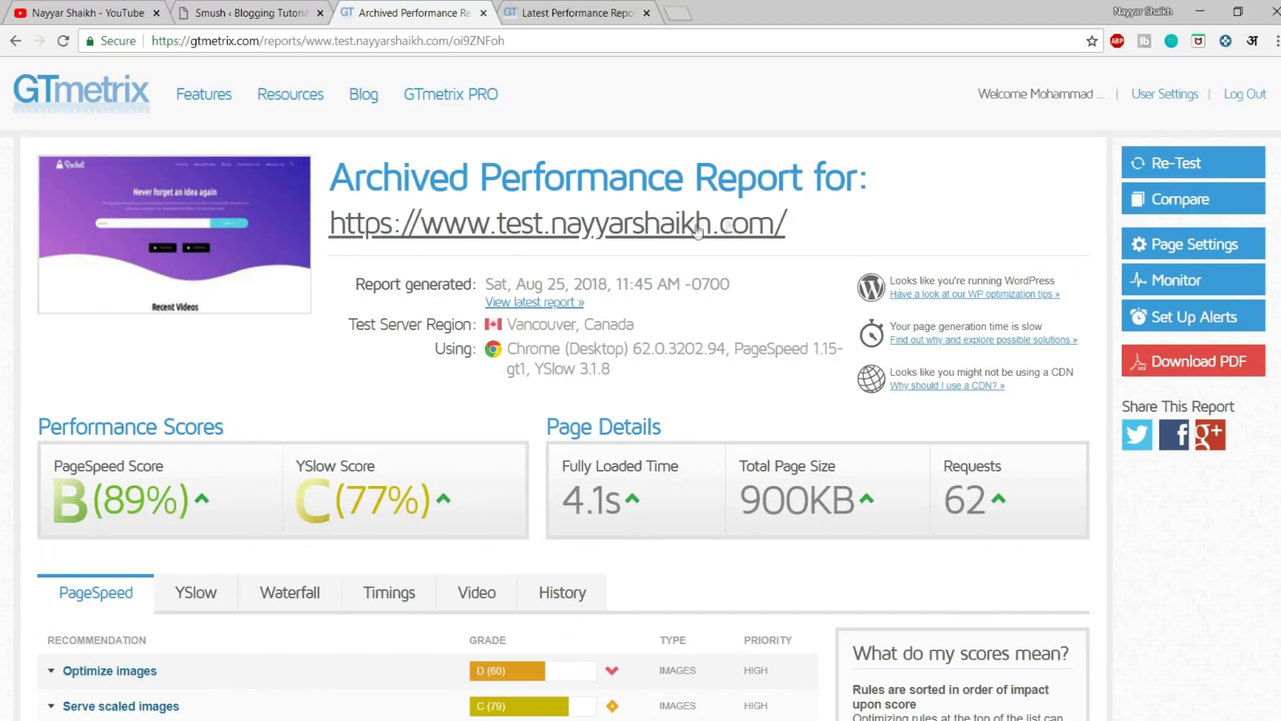
{"action": "left_click_drag", "start_coordinate": [789, 226], "coordinate": [341, 237]}
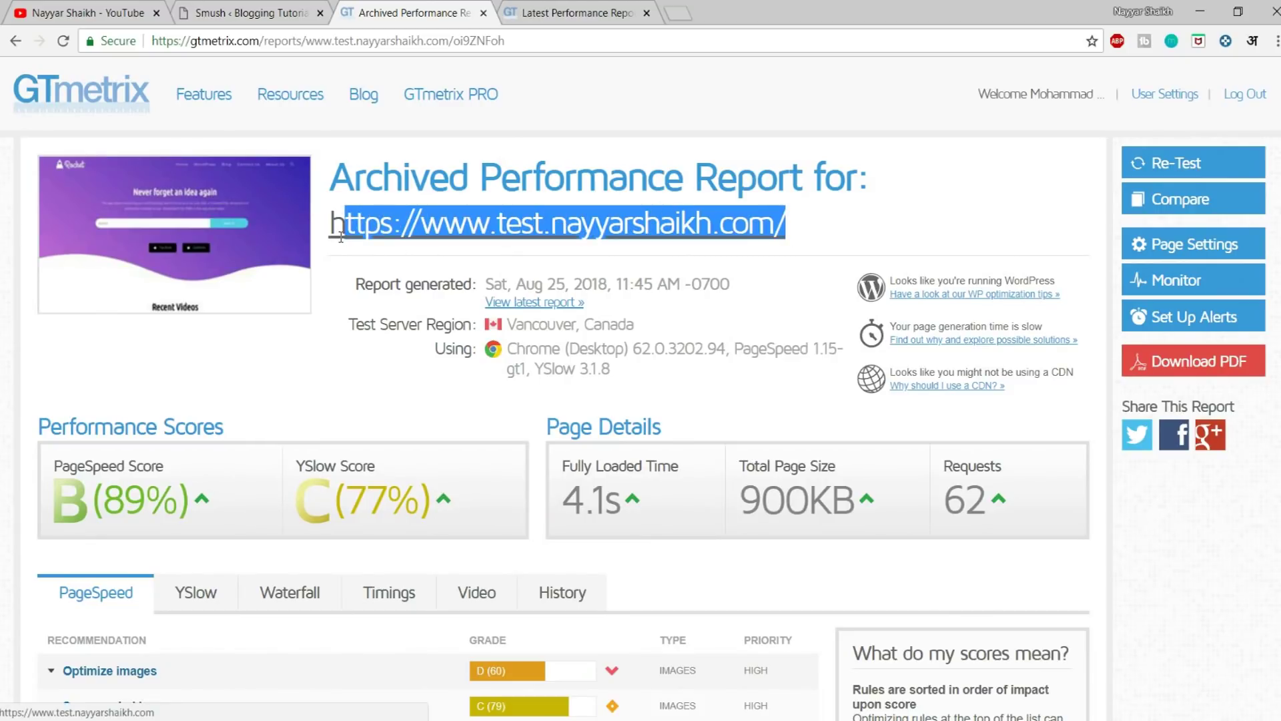
{"action": "left_click", "coordinate": [967, 234]}
- Examine the PageSpeed score and the recommendation grades in the latest GTmetrix report
{"action": "left_click", "coordinate": [618, 10]}
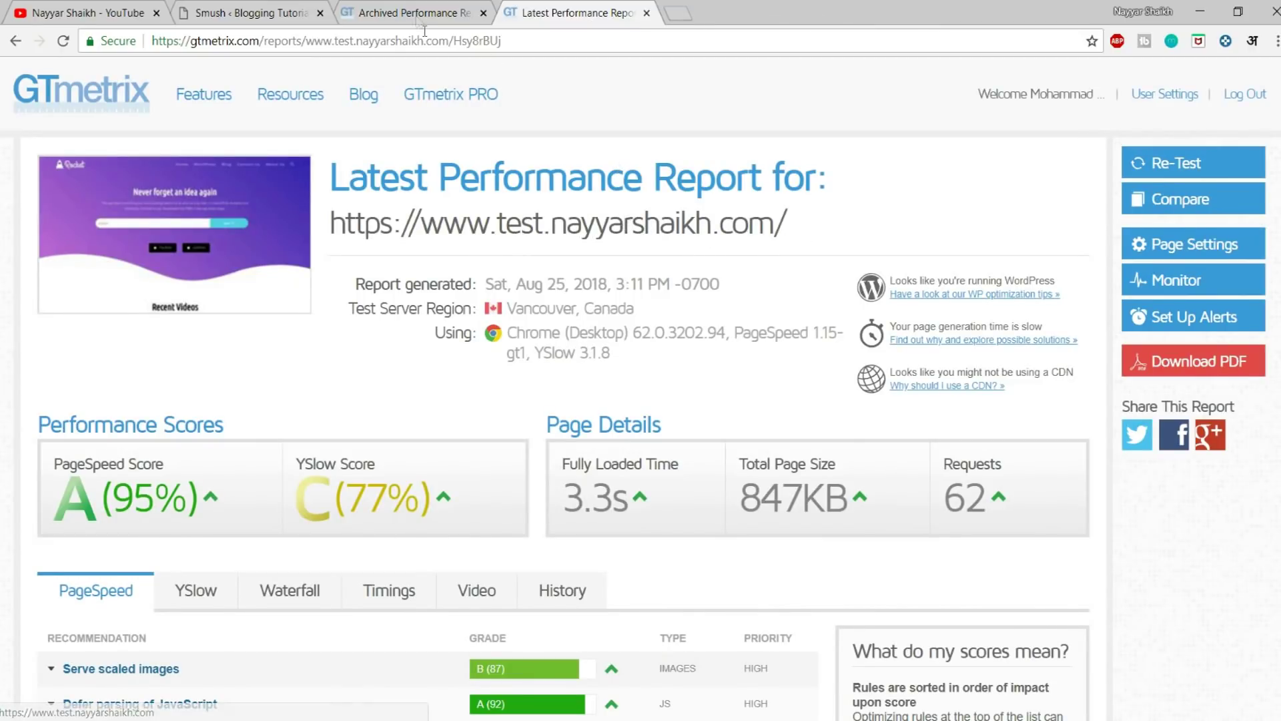
{"action": "scroll", "coordinate": [117, 450], "scroll_direction": "down", "scroll_amount": 2}
{"action": "left_click_drag", "start_coordinate": [101, 411], "coordinate": [193, 410]}
{"action": "left_click", "coordinate": [249, 409]}
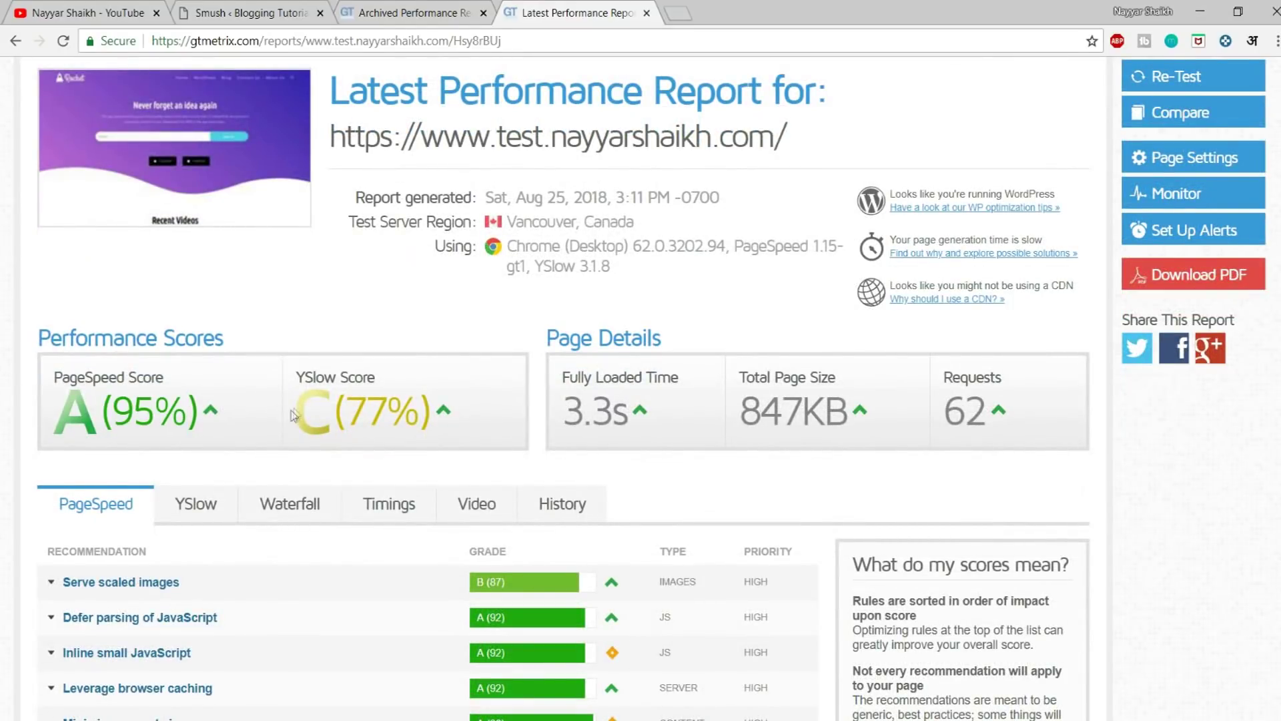
{"action": "scroll", "coordinate": [173, 417], "scroll_direction": "down", "scroll_amount": 2}
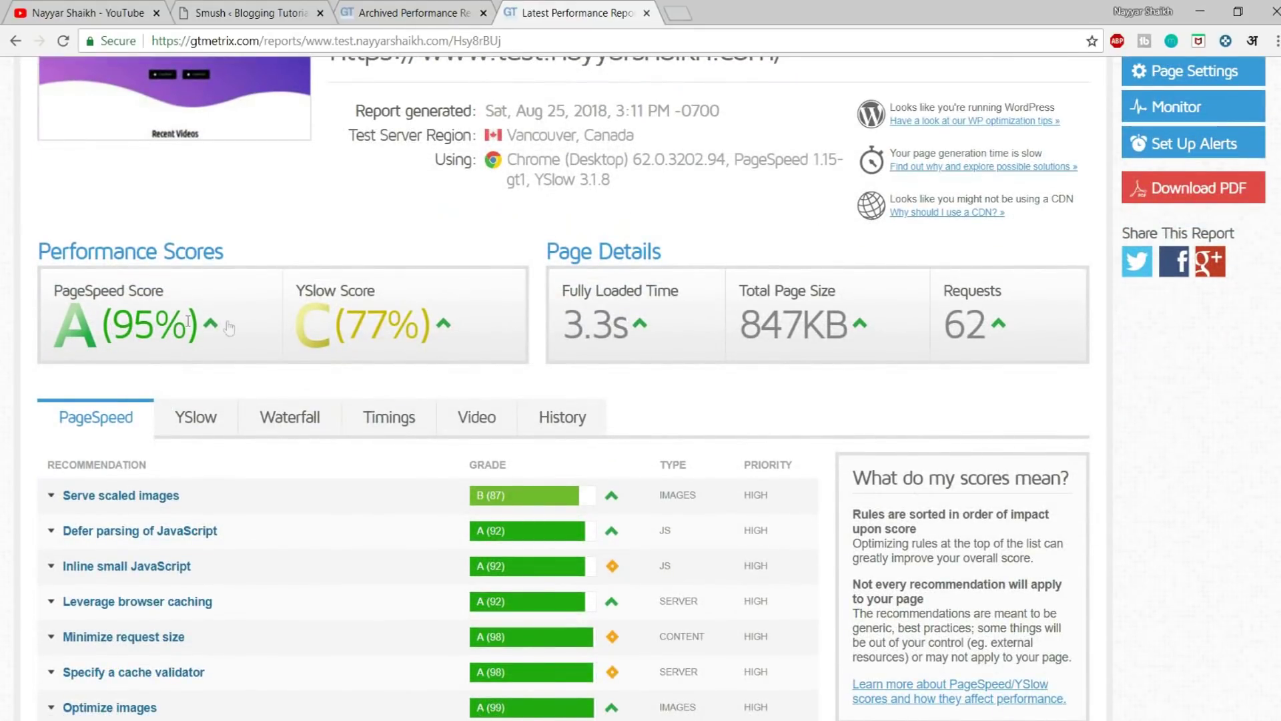
{"action": "scroll", "coordinate": [347, 408], "scroll_direction": "down", "scroll_amount": 4}
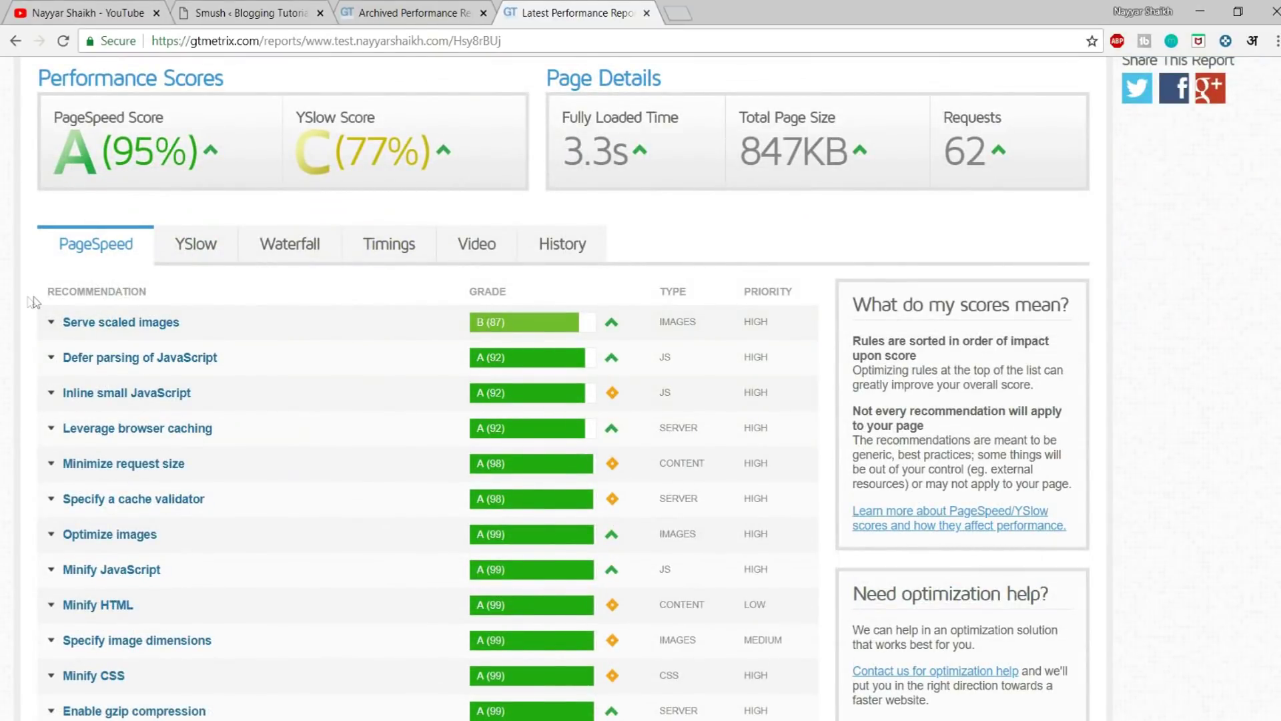
{"action": "scroll", "coordinate": [240, 380], "scroll_direction": "down", "scroll_amount": 6}
{"action": "scroll", "coordinate": [246, 403], "scroll_direction": "down", "scroll_amount": 8}
{"action": "scroll", "coordinate": [214, 532], "scroll_direction": "up", "scroll_amount": 6}
- Compare the Optimize images grade in the archived report with the one in the latest report
{"action": "left_click", "coordinate": [410, 13]}
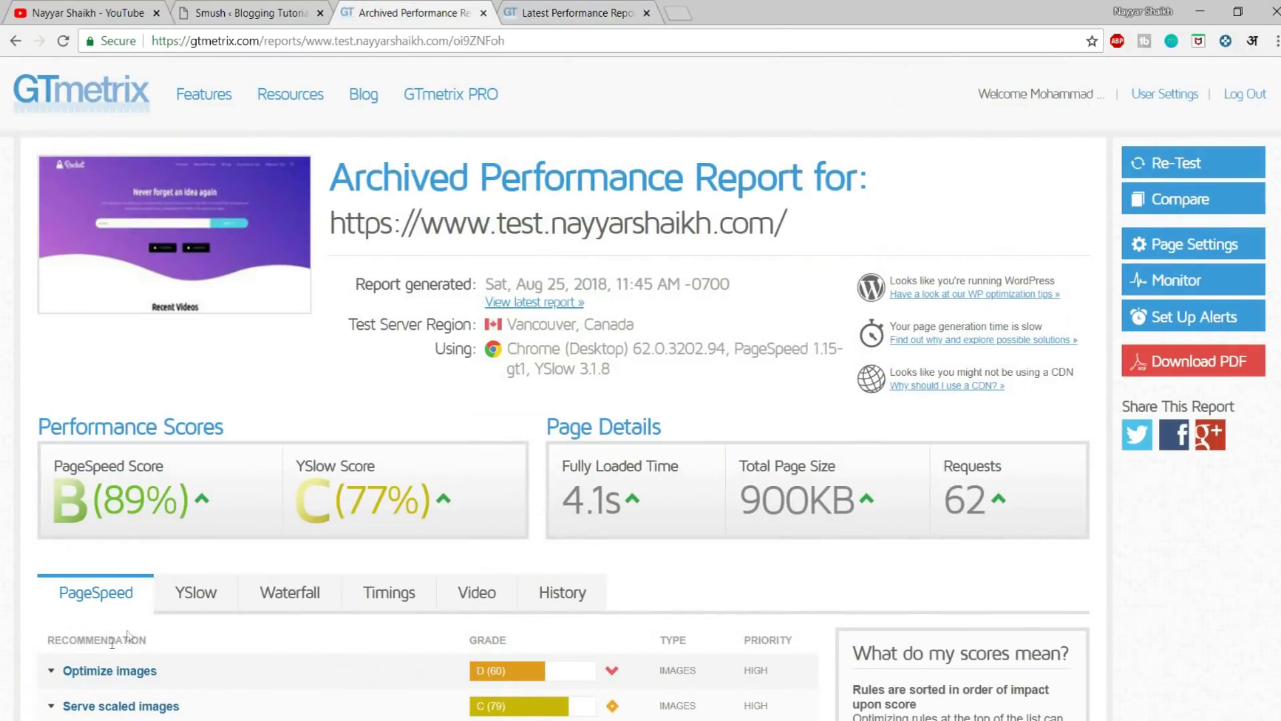
{"action": "left_click", "coordinate": [515, 8]}
{"action": "scroll", "coordinate": [267, 220], "scroll_direction": "down", "scroll_amount": 2}
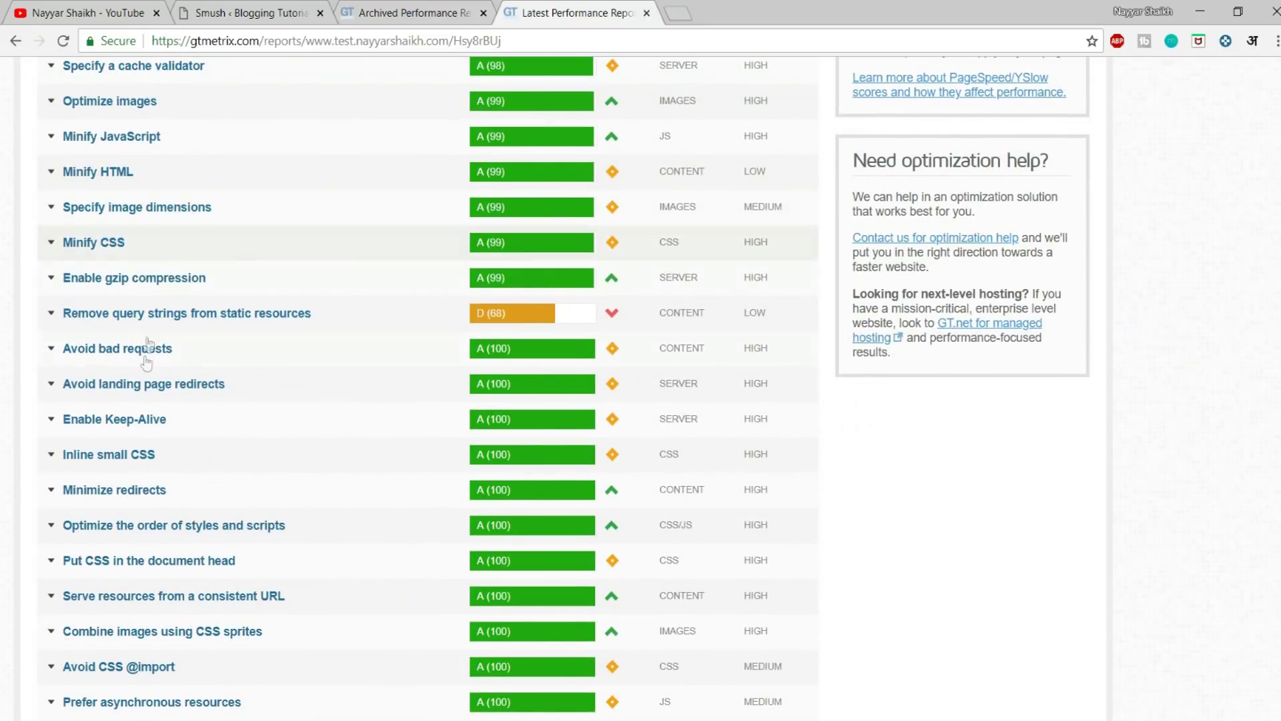
{"action": "scroll", "coordinate": [134, 470], "scroll_direction": "down", "scroll_amount": 5}
{"action": "scroll", "coordinate": [143, 575], "scroll_direction": "up", "scroll_amount": 10}
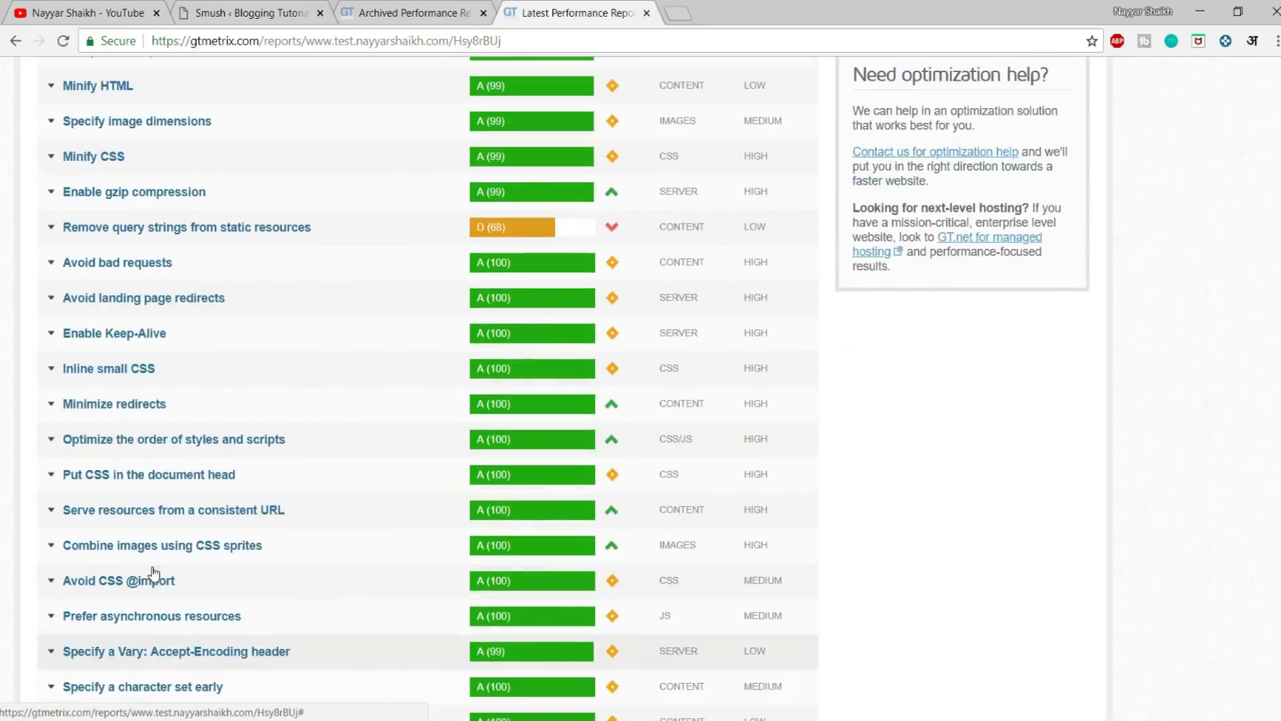
{"action": "scroll", "coordinate": [137, 423], "scroll_direction": "up", "scroll_amount": 4}
{"action": "scroll", "coordinate": [119, 285], "scroll_direction": "down", "scroll_amount": 4}
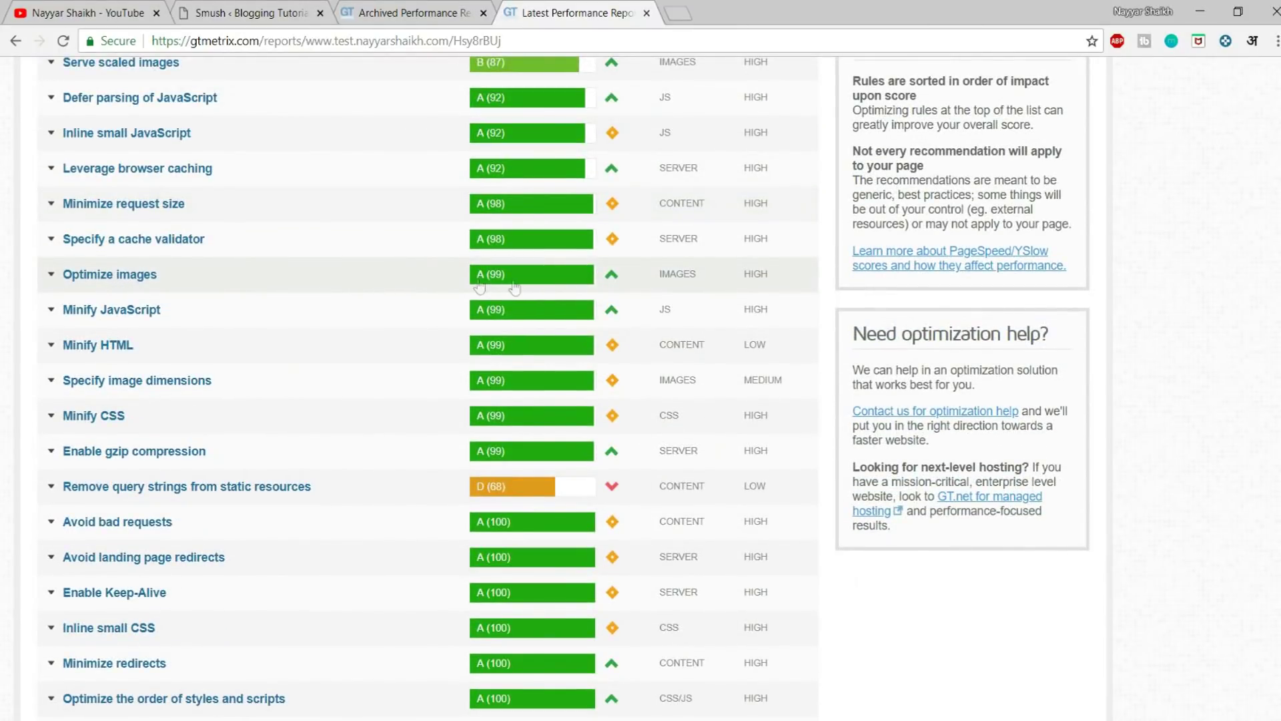
- Leave the latest GTmetrix report for the Smush dashboard and review its total savings and bulk smush results
{"action": "scroll", "coordinate": [520, 292], "scroll_direction": "up", "scroll_amount": 10}
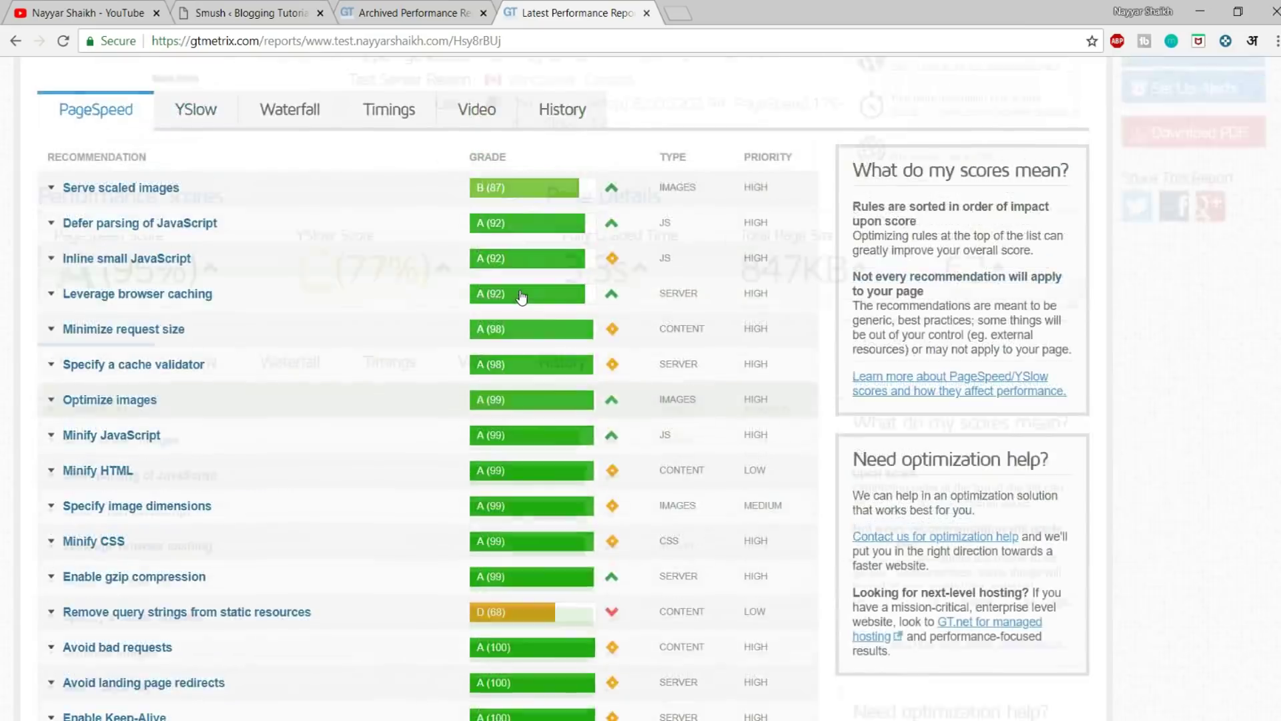
{"action": "scroll", "coordinate": [534, 277], "scroll_direction": "up", "scroll_amount": 3}
{"action": "left_click", "coordinate": [227, 12]}
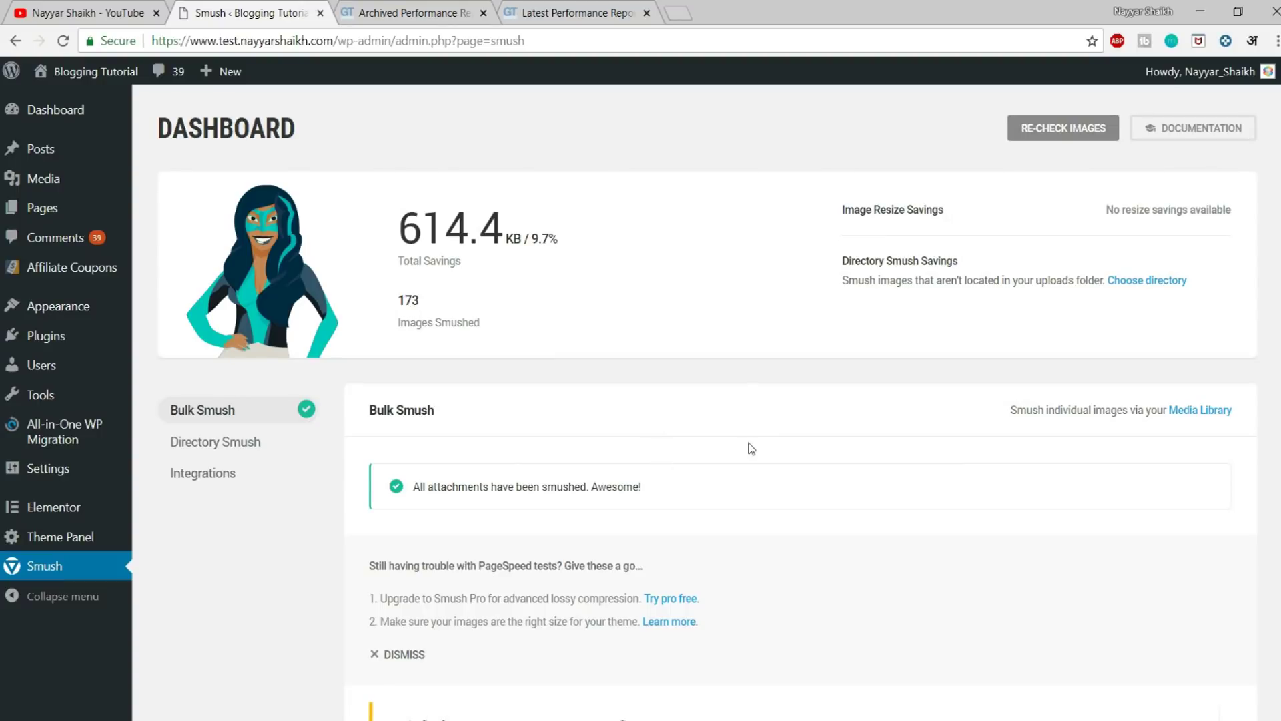
{"action": "scroll", "coordinate": [791, 456], "scroll_direction": "down", "scroll_amount": 3}
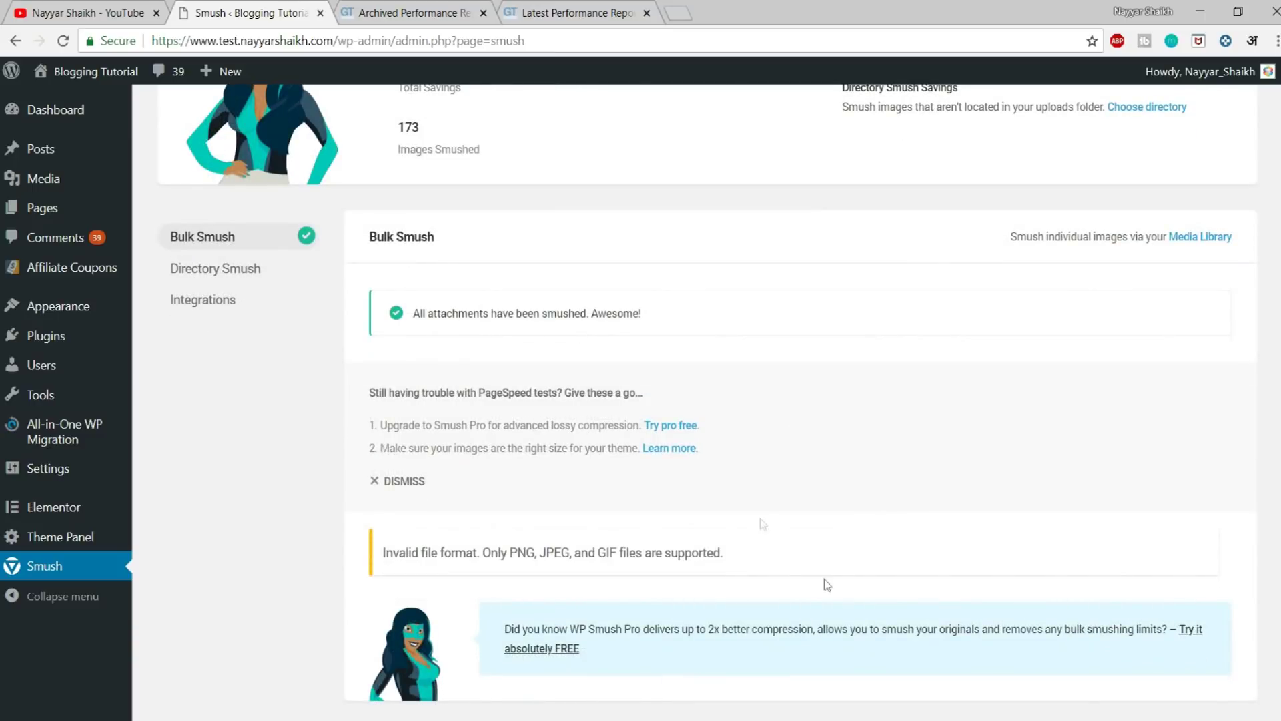
{"action": "scroll", "coordinate": [1014, 427], "scroll_direction": "up", "scroll_amount": 3}
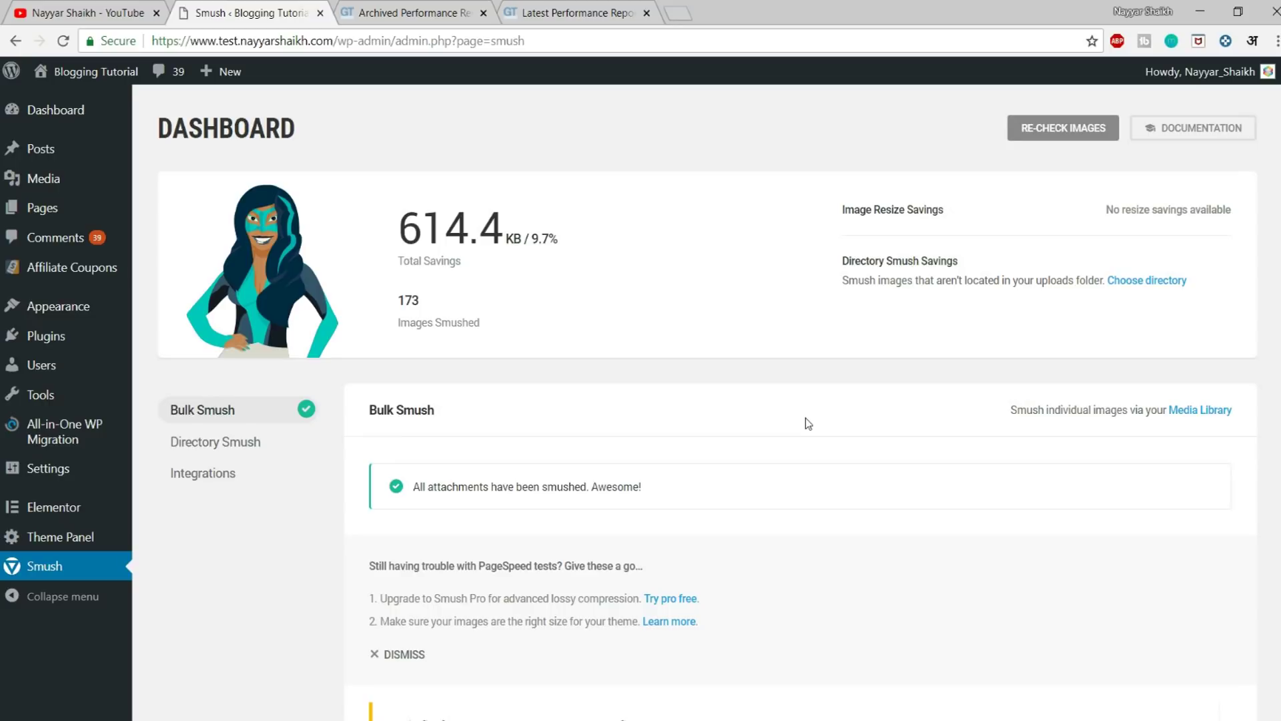
- Open the "How to Make a Website" image's attachment details in the Media Library and check its Smush reduction
{"action": "left_click", "coordinate": [59, 190]}
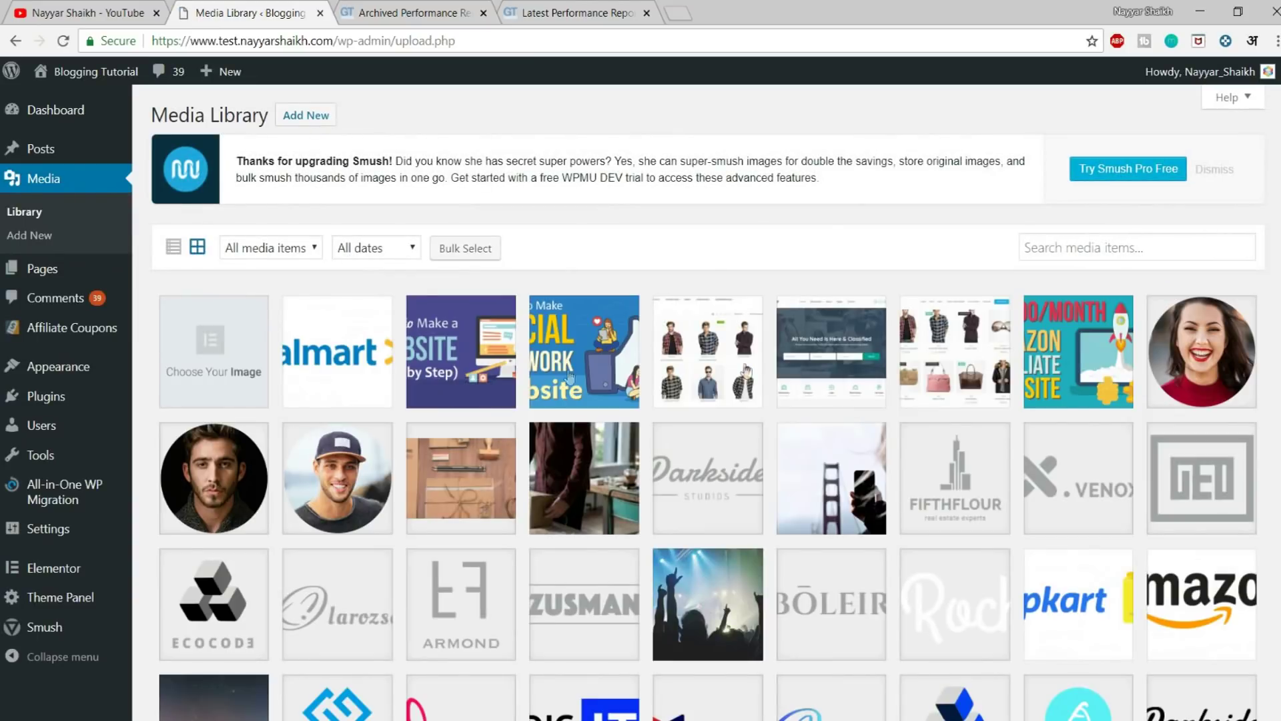
{"action": "left_click", "coordinate": [475, 341]}
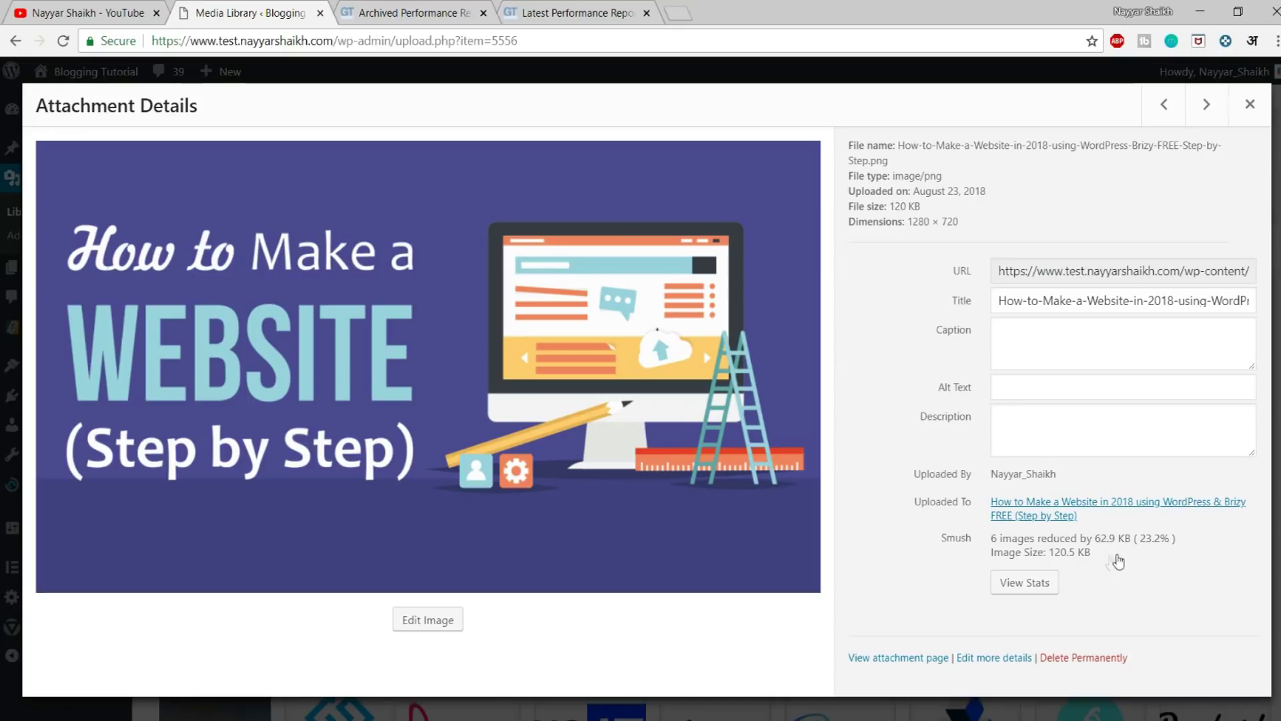
{"action": "left_click_drag", "start_coordinate": [937, 539], "coordinate": [971, 549]}
{"action": "left_click", "coordinate": [993, 544]}
{"action": "left_click_drag", "start_coordinate": [993, 544], "coordinate": [1086, 542]}
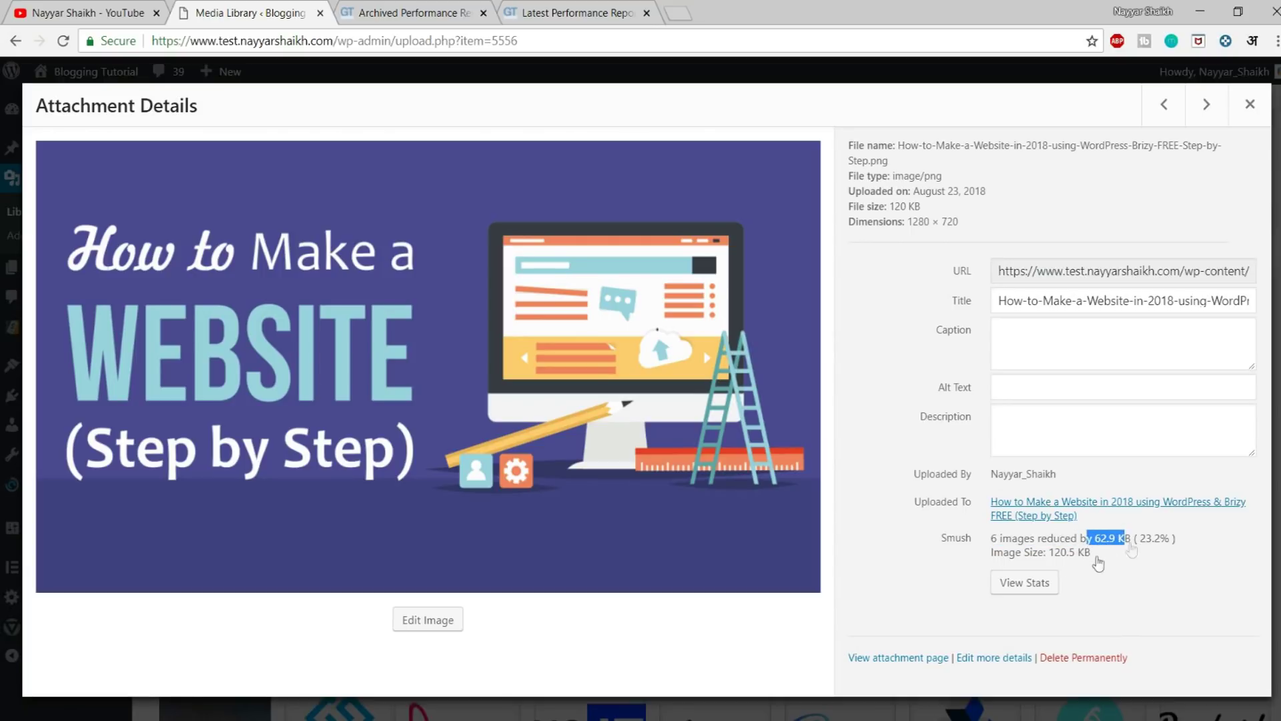
- View the image's detailed Smush stats for each image size, and close the attachment details
{"action": "left_click", "coordinate": [1035, 587]}
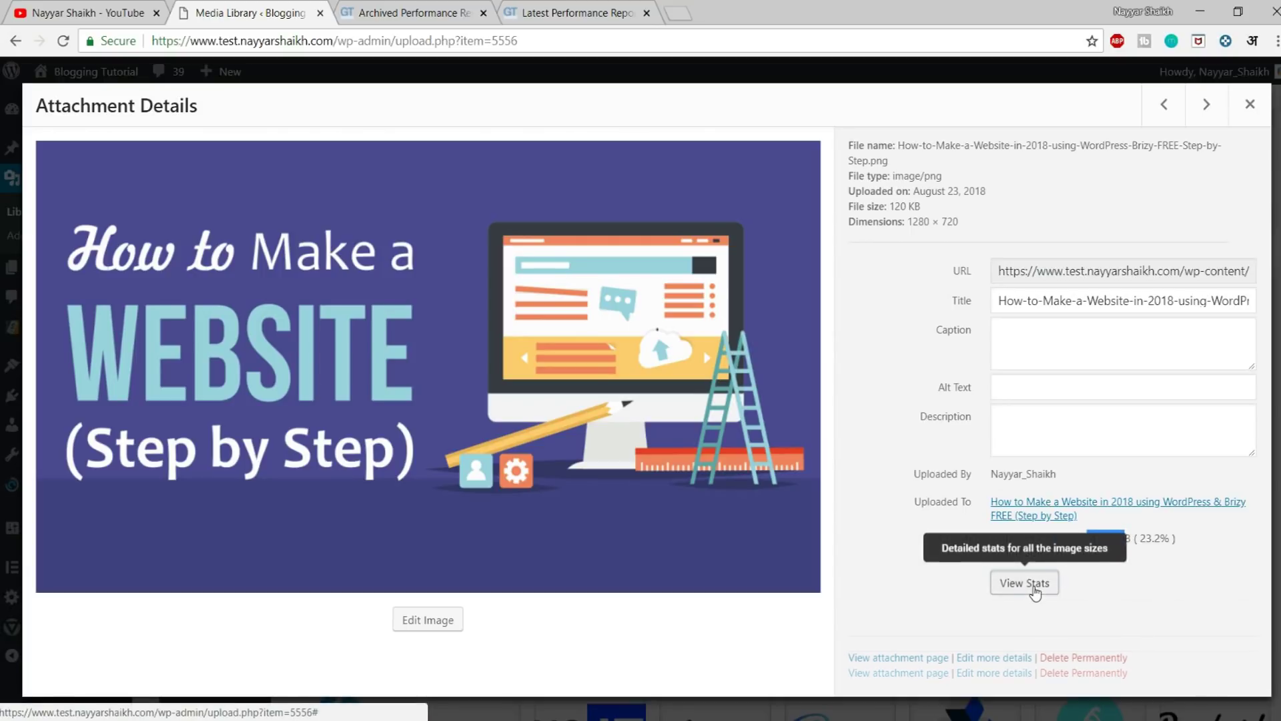
{"action": "scroll", "coordinate": [1134, 601], "scroll_direction": "down", "scroll_amount": 5}
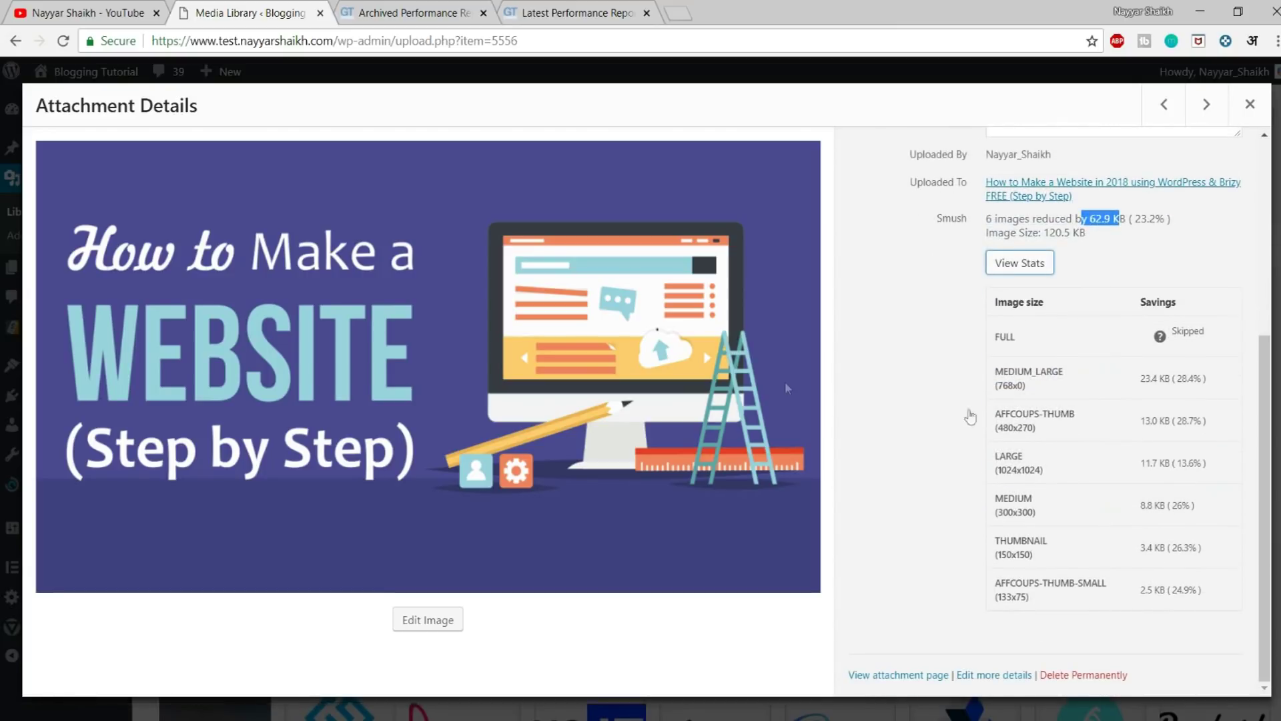
{"action": "left_click_drag", "start_coordinate": [1025, 372], "coordinate": [1047, 569]}
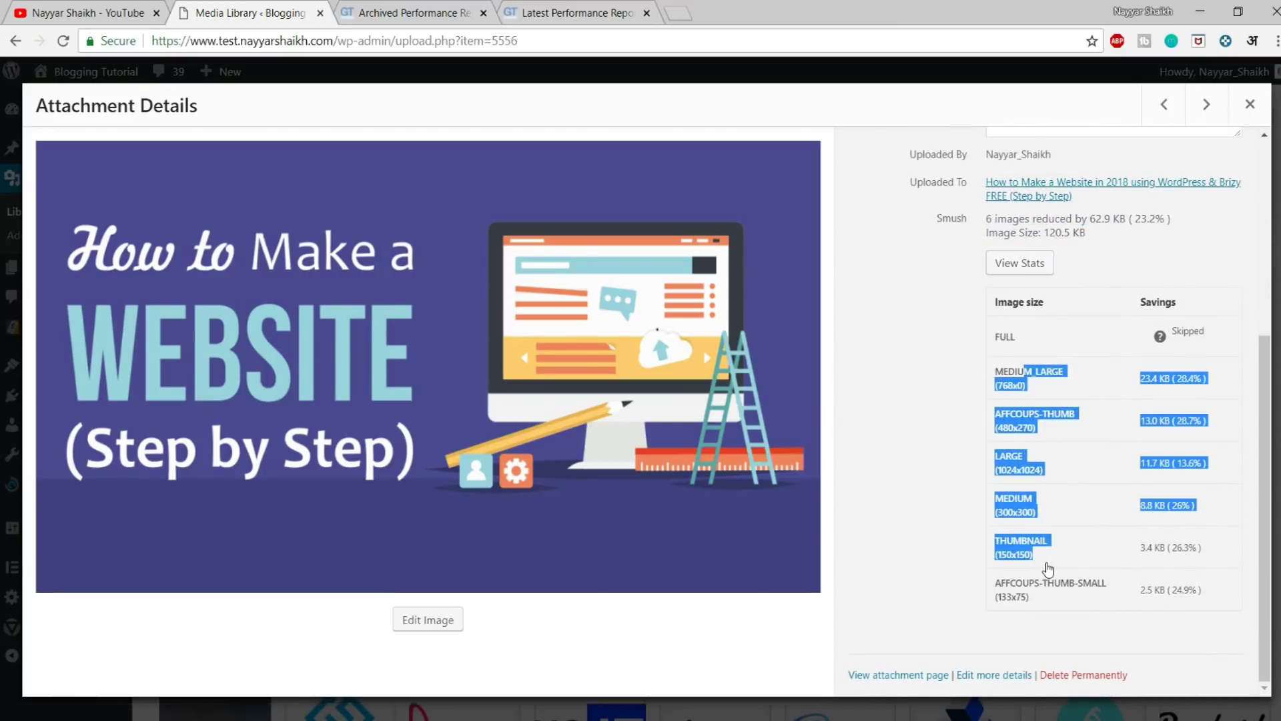
{"action": "left_click", "coordinate": [1047, 569]}
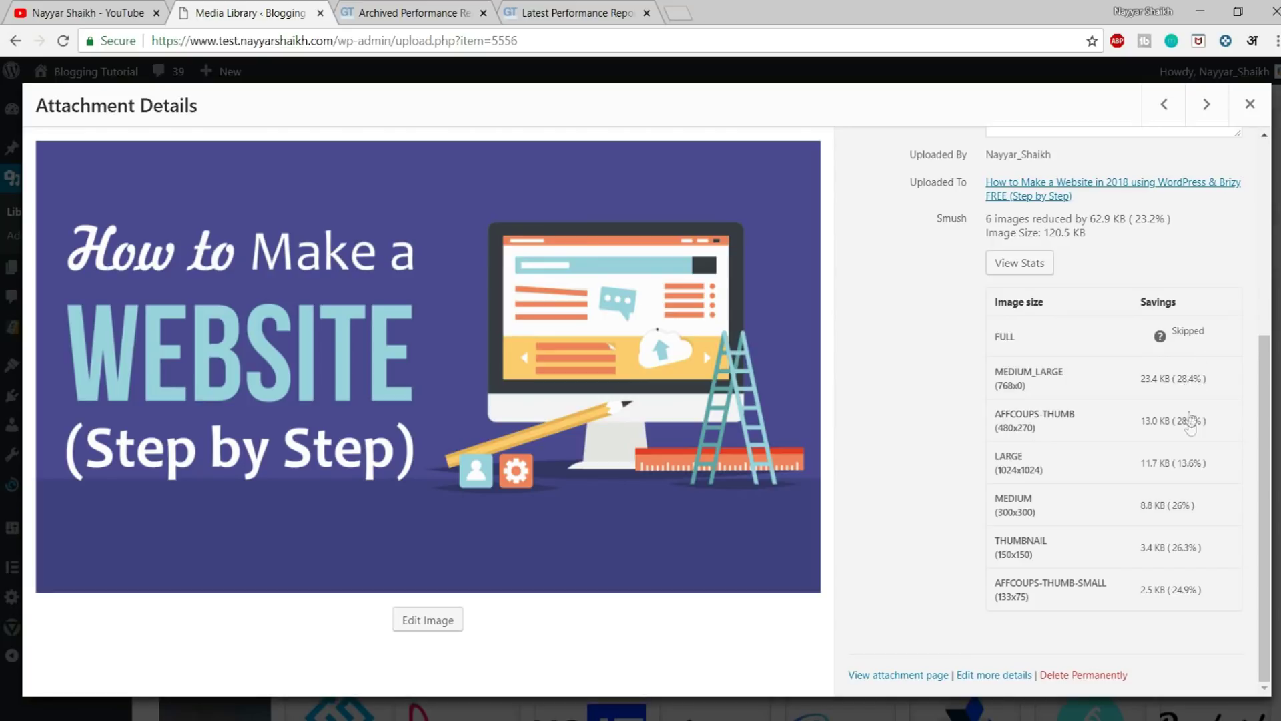
{"action": "scroll", "coordinate": [1172, 584], "scroll_direction": "up", "scroll_amount": 5}
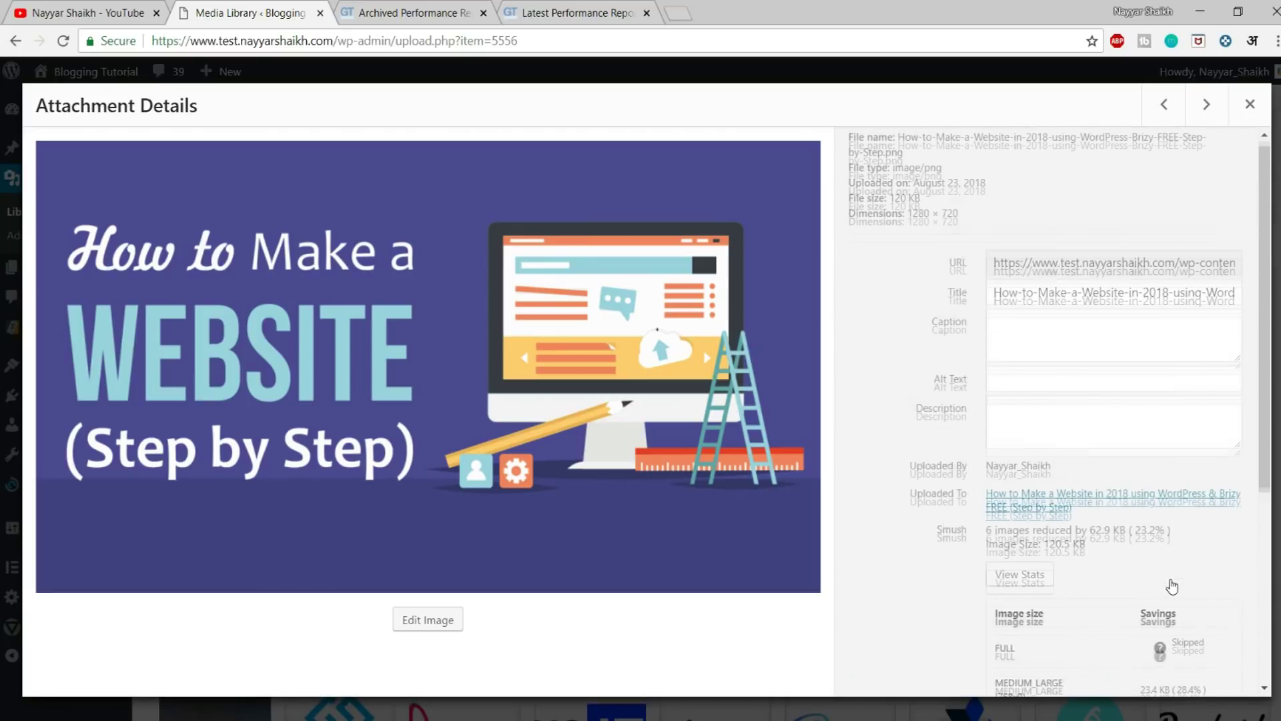
{"action": "left_click", "coordinate": [1250, 104]}
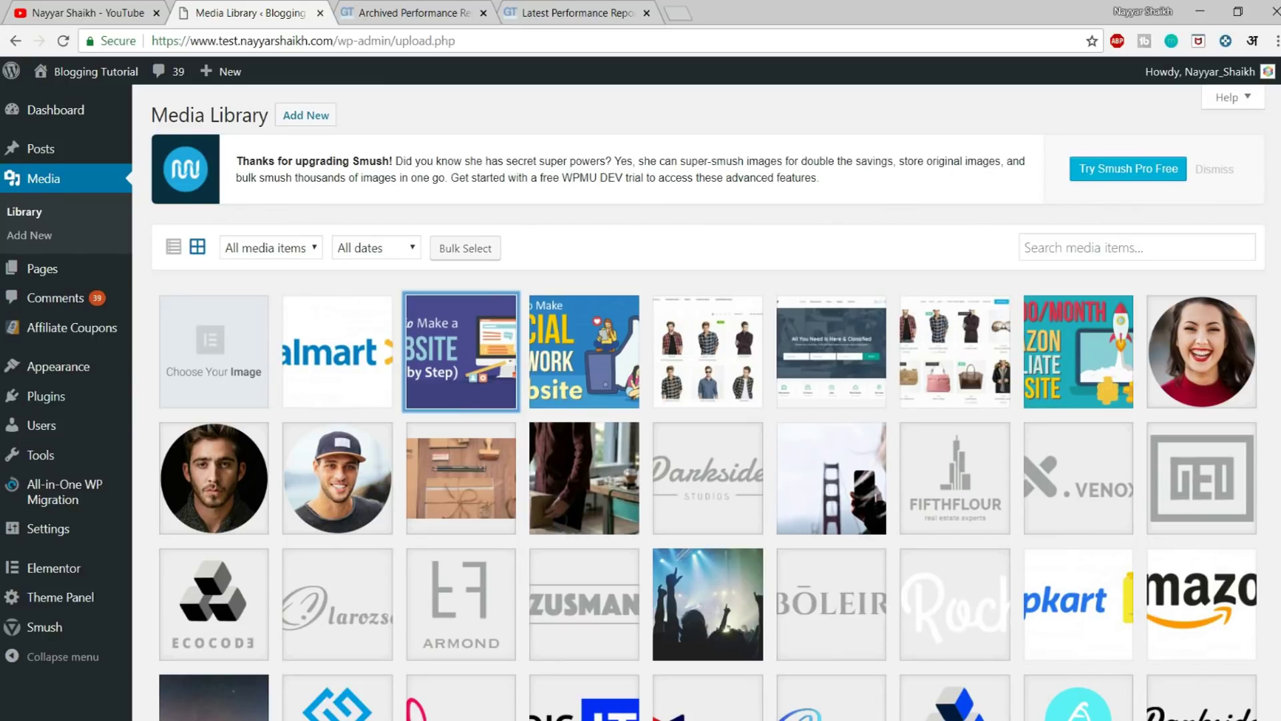
- Search the plugin directory for "ewww" and activate the EWWW Image Optimizer plugin
{"action": "mouse_move", "coordinate": [40, 400]}
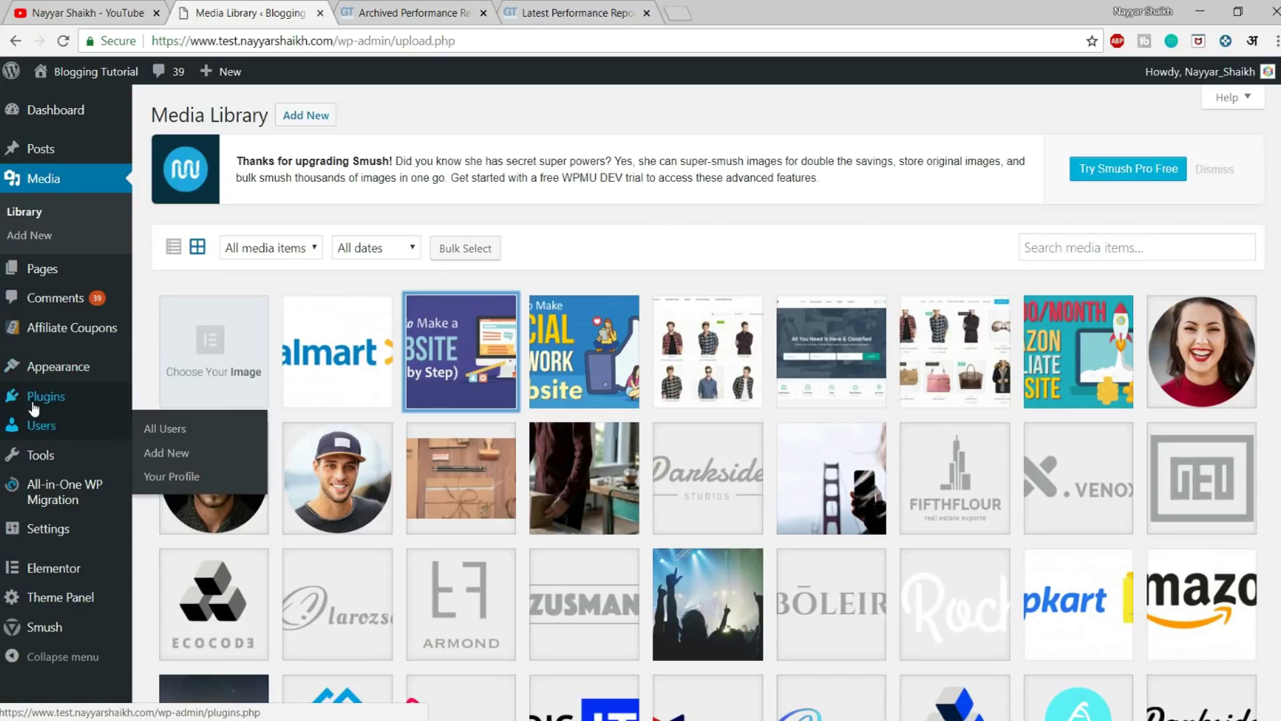
{"action": "left_click", "coordinate": [163, 423]}
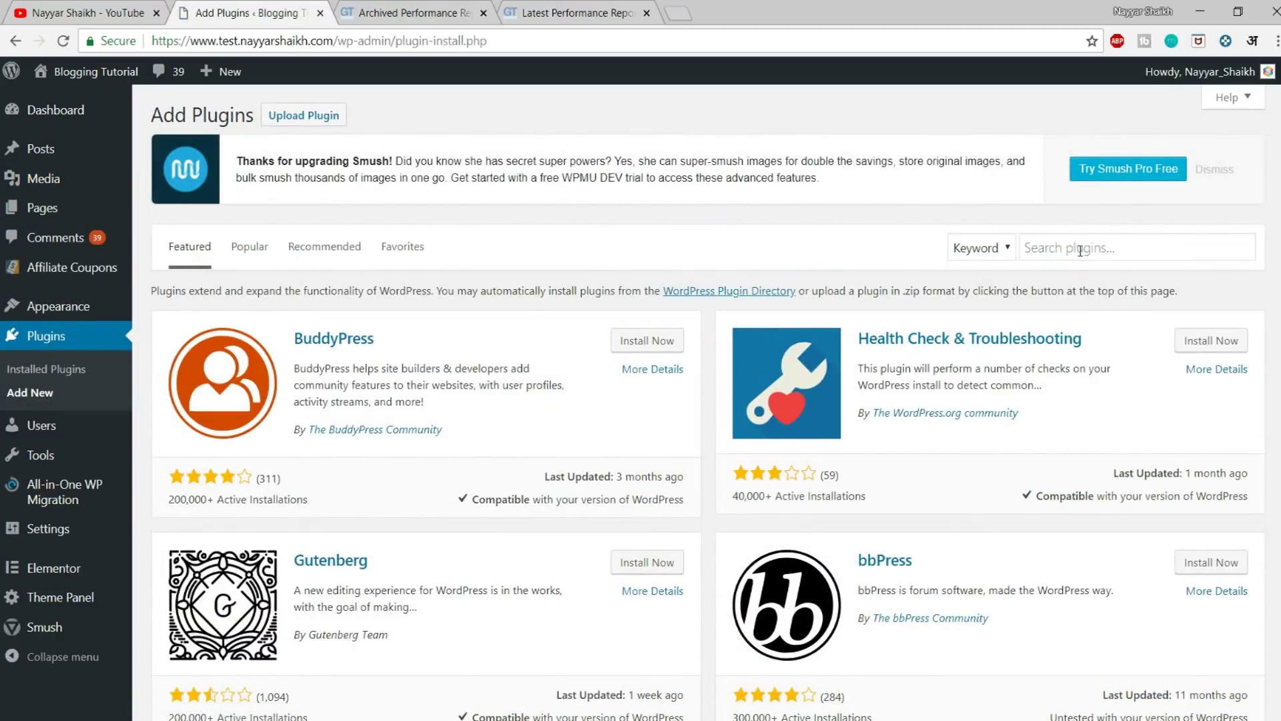
{"action": "left_click", "coordinate": [1080, 251]}
{"action": "type", "text": "ewww"}
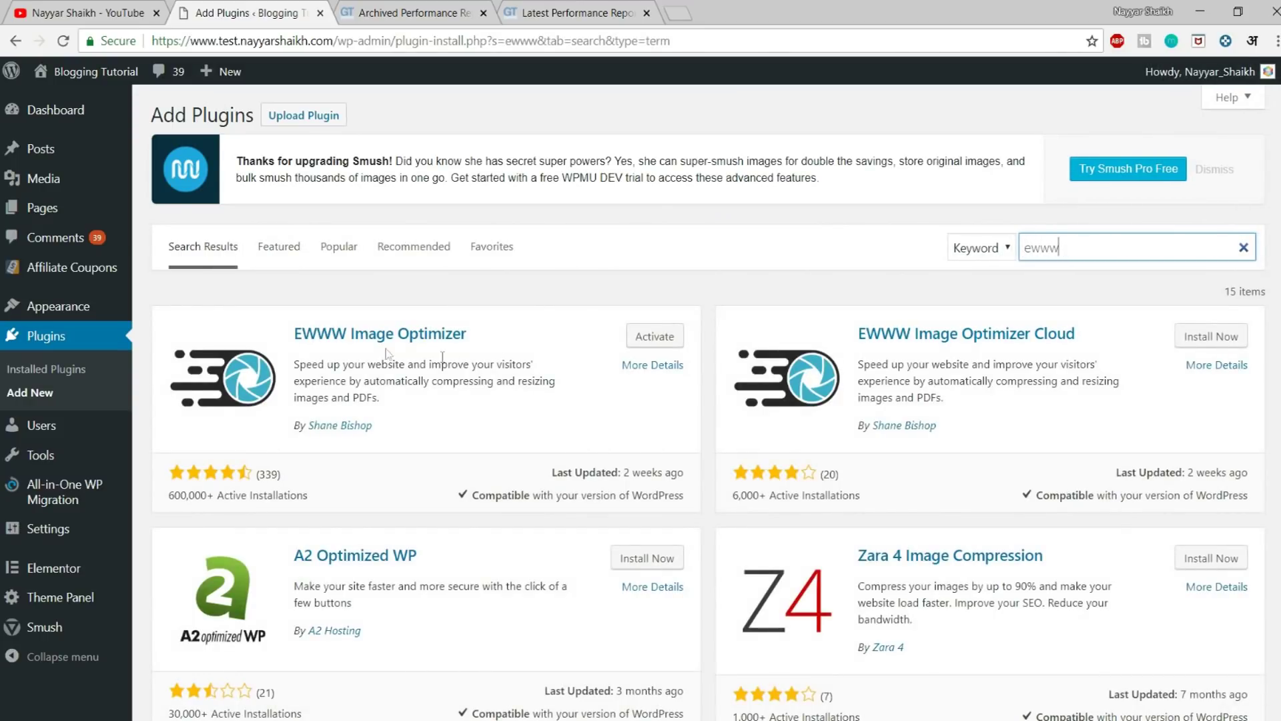
{"action": "left_click", "coordinate": [662, 342]}
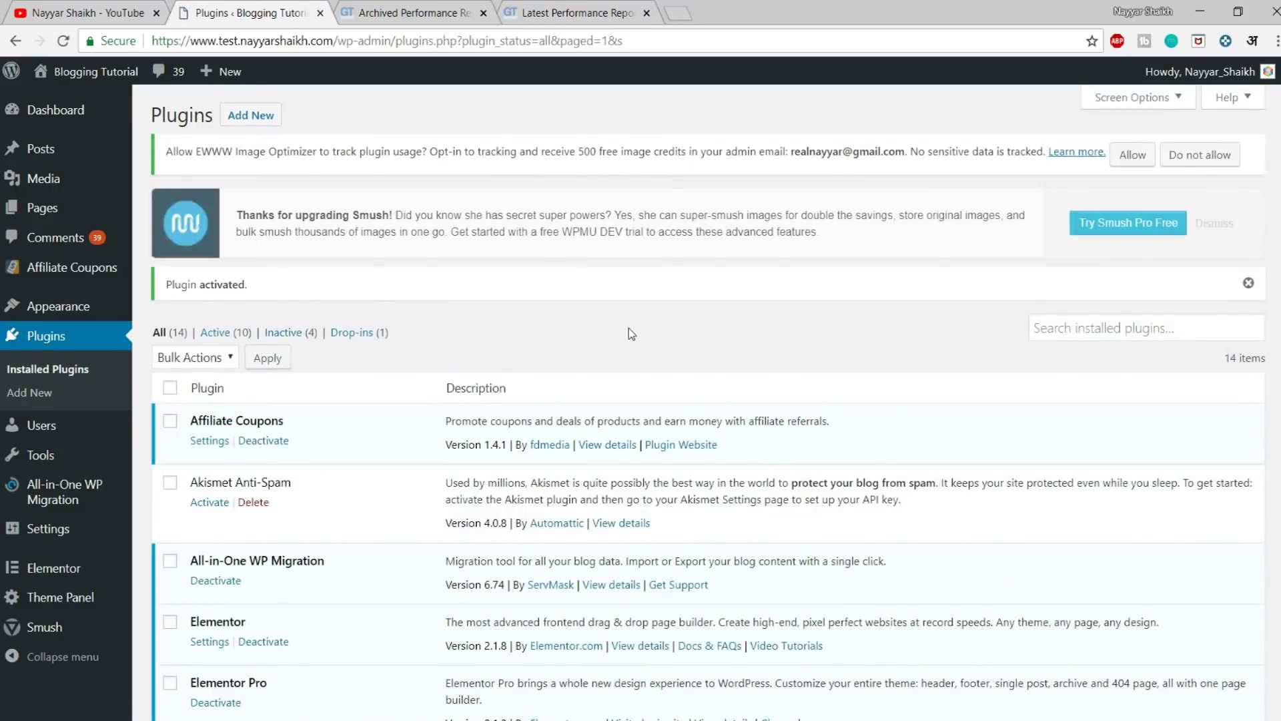
- Open the EWWW Image Optimizer settings and check the Compress score's advice in the Optimization Status section
{"action": "mouse_move", "coordinate": [50, 530]}
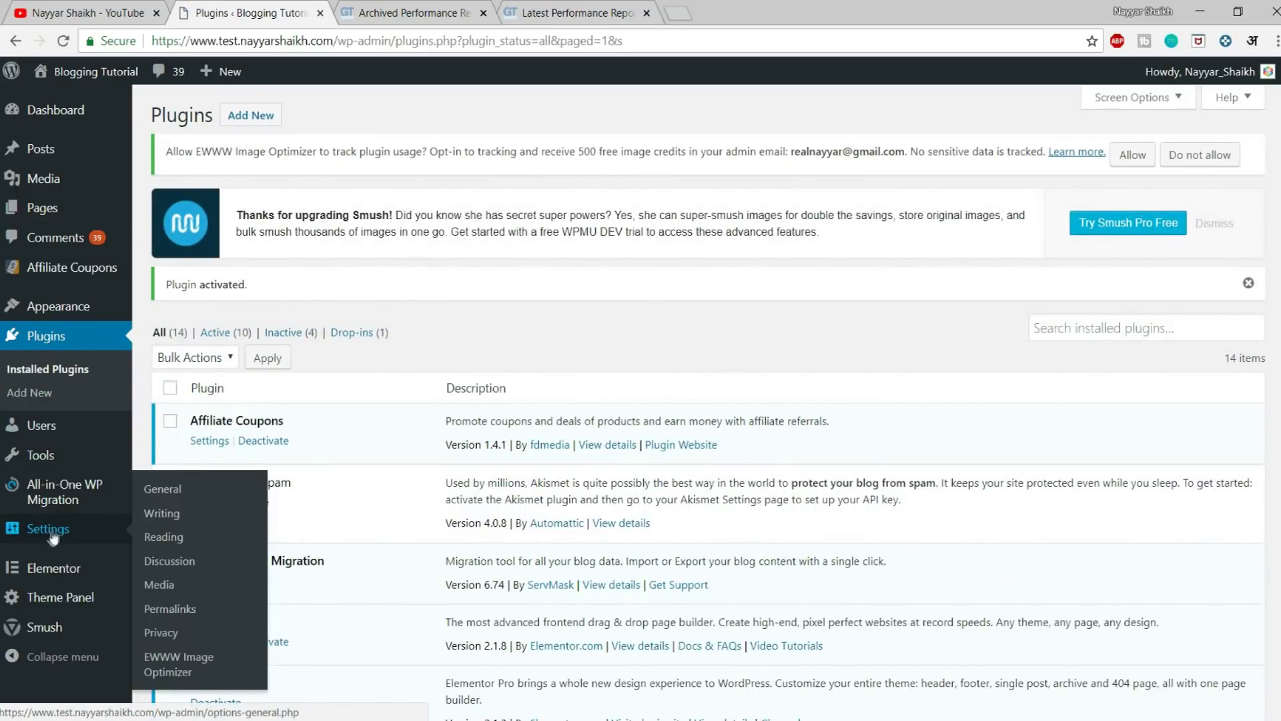
{"action": "left_click", "coordinate": [175, 667]}
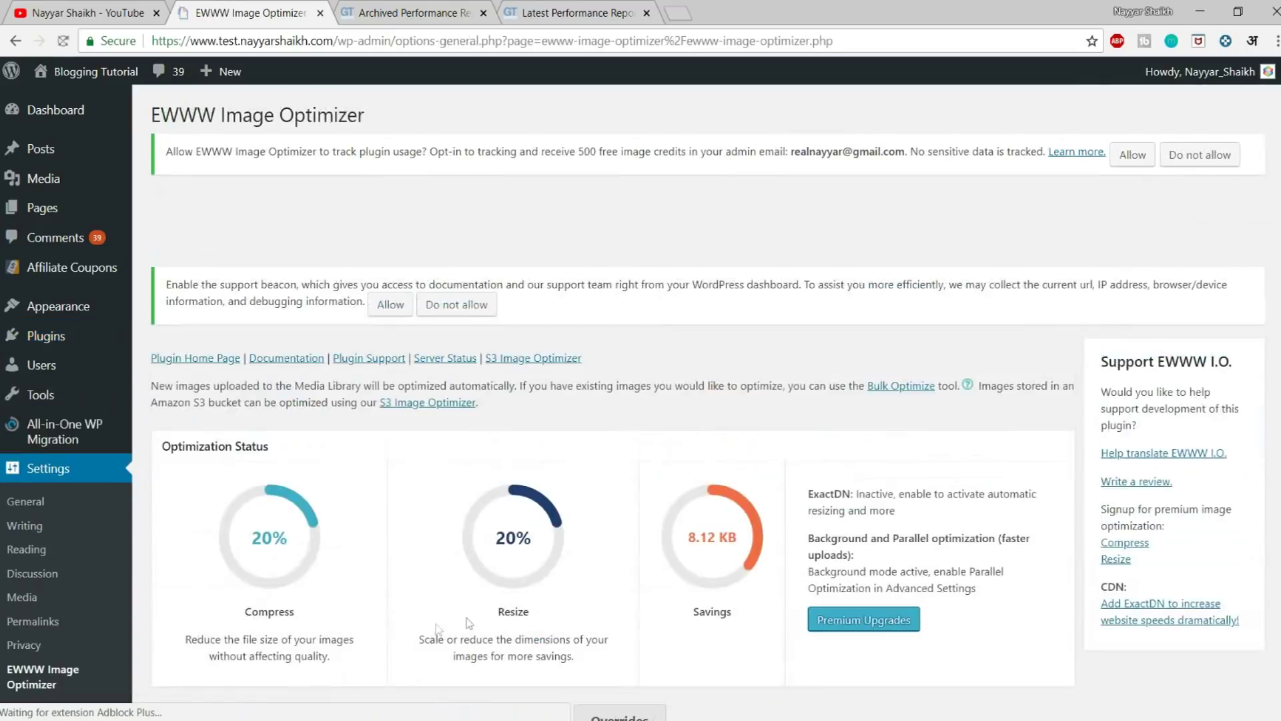
{"action": "scroll", "coordinate": [570, 526], "scroll_direction": "down", "scroll_amount": 2}
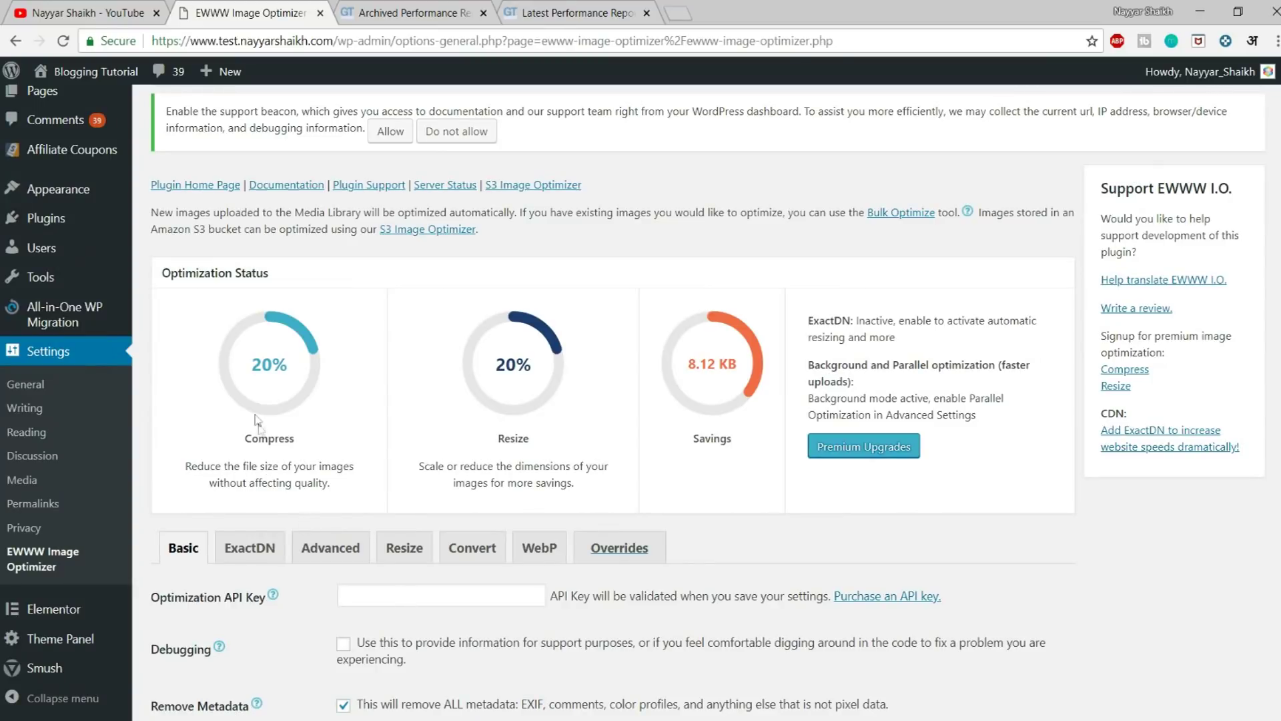
{"action": "left_click", "coordinate": [268, 275]}
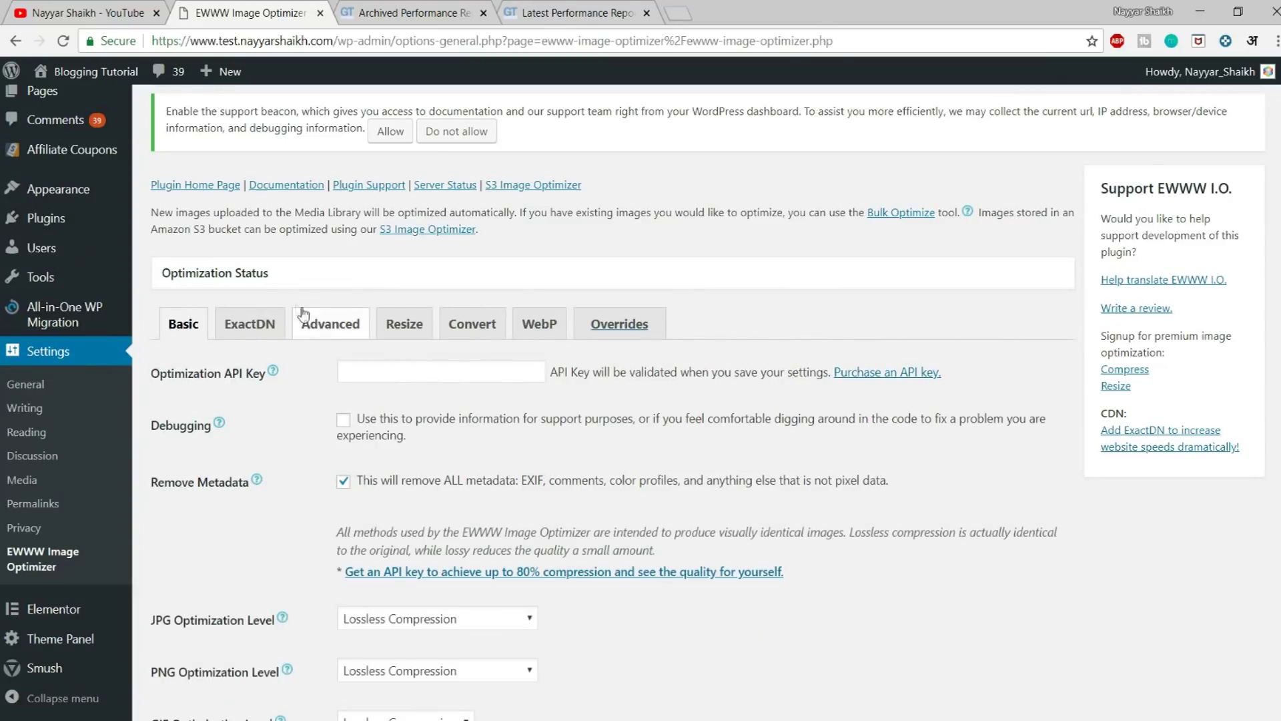
{"action": "left_click", "coordinate": [274, 275]}
{"action": "mouse_move", "coordinate": [231, 343]}
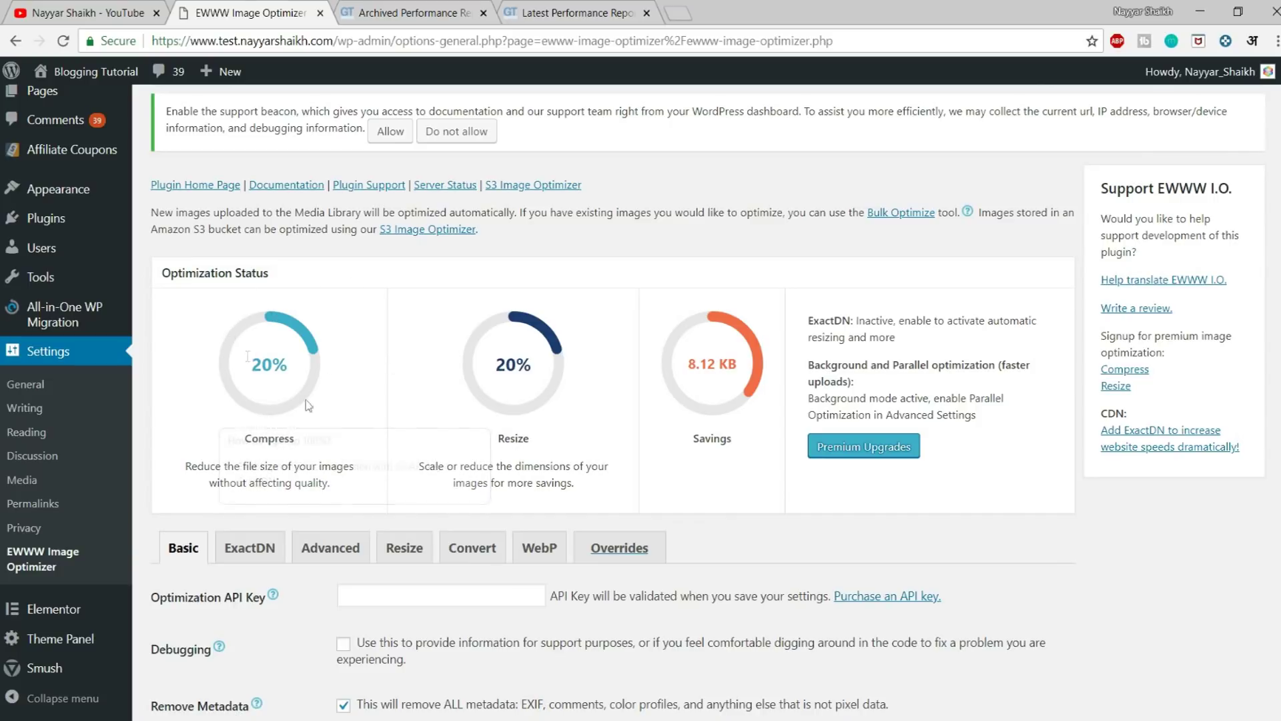
{"action": "mouse_move", "coordinate": [246, 375]}
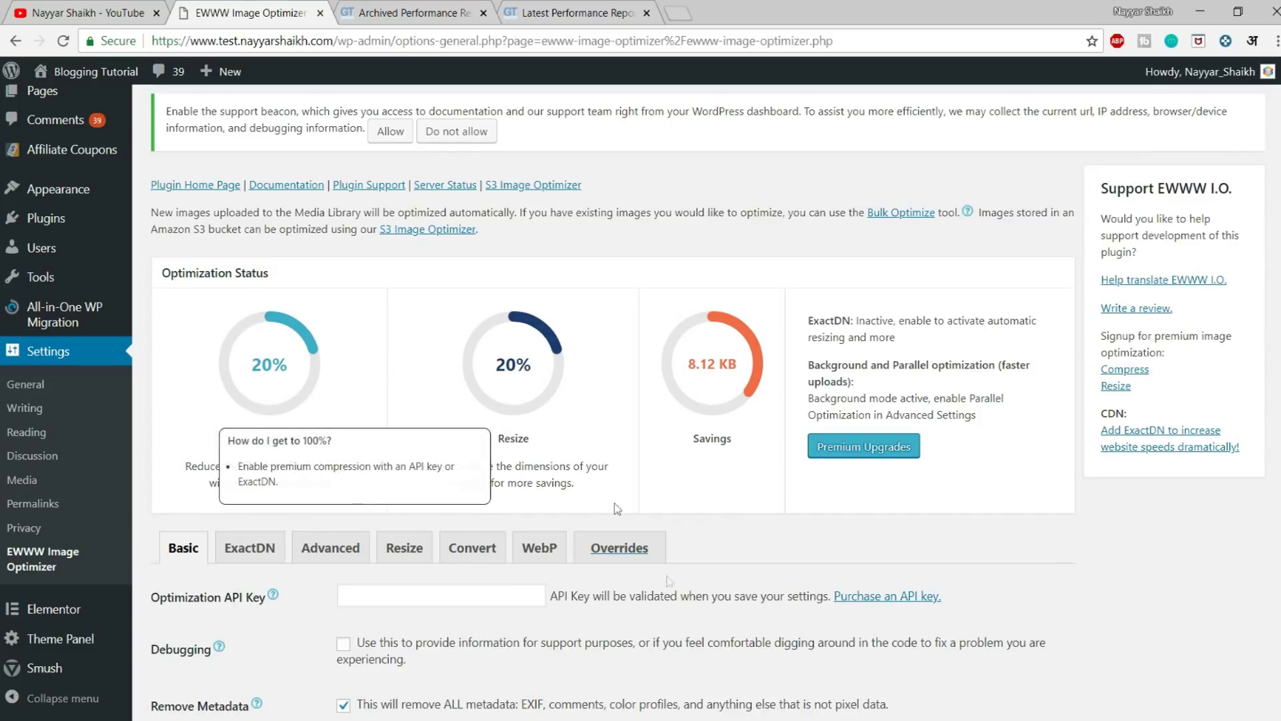
- Check the Resize score's advice and review the Basic options, including the API key and optimization levels
{"action": "scroll", "coordinate": [370, 439], "scroll_direction": "down", "scroll_amount": 6}
{"action": "scroll", "coordinate": [223, 365], "scroll_direction": "up", "scroll_amount": 8}
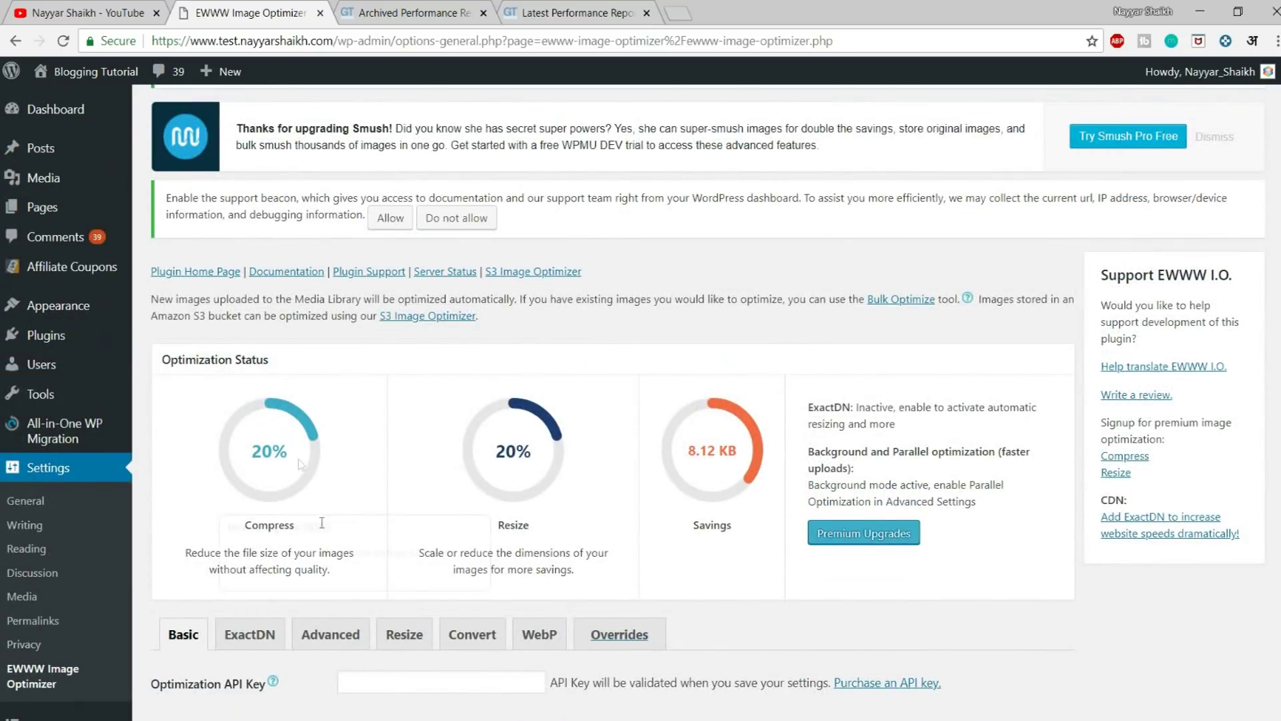
{"action": "mouse_move", "coordinate": [537, 427]}
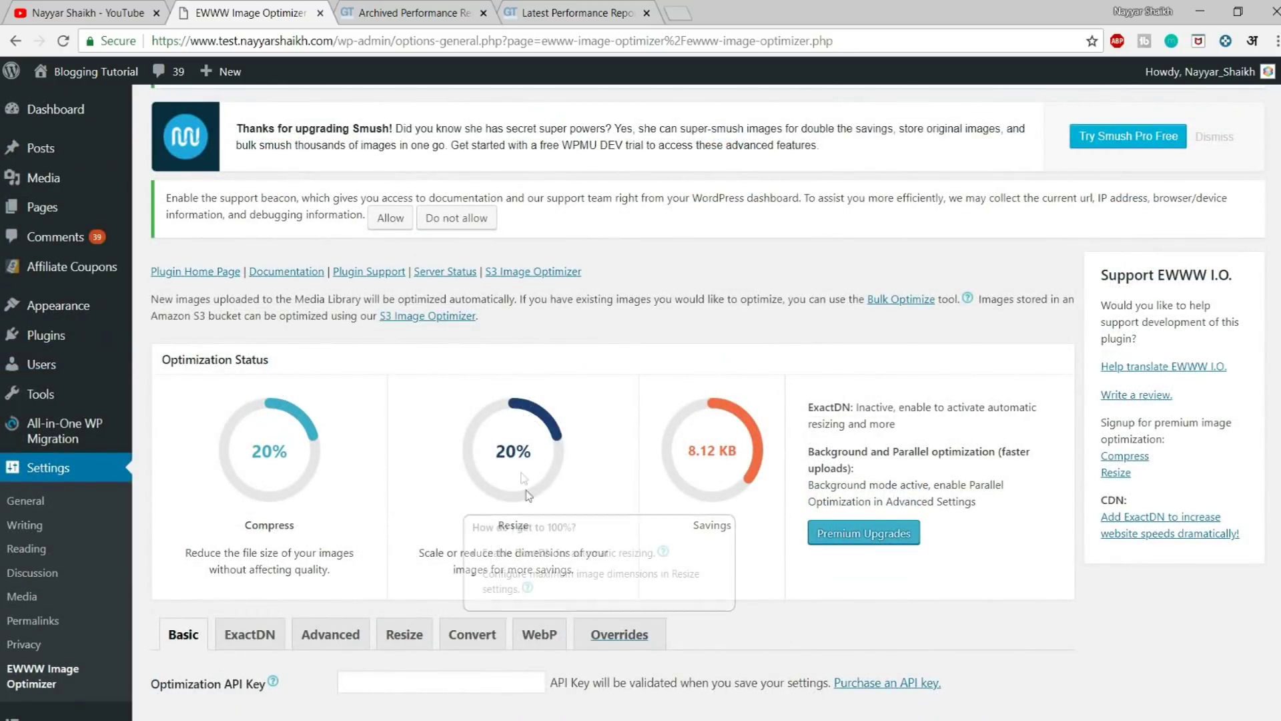
{"action": "scroll", "coordinate": [1033, 563], "scroll_direction": "down", "scroll_amount": 2}
{"action": "scroll", "coordinate": [1068, 547], "scroll_direction": "down", "scroll_amount": 3}
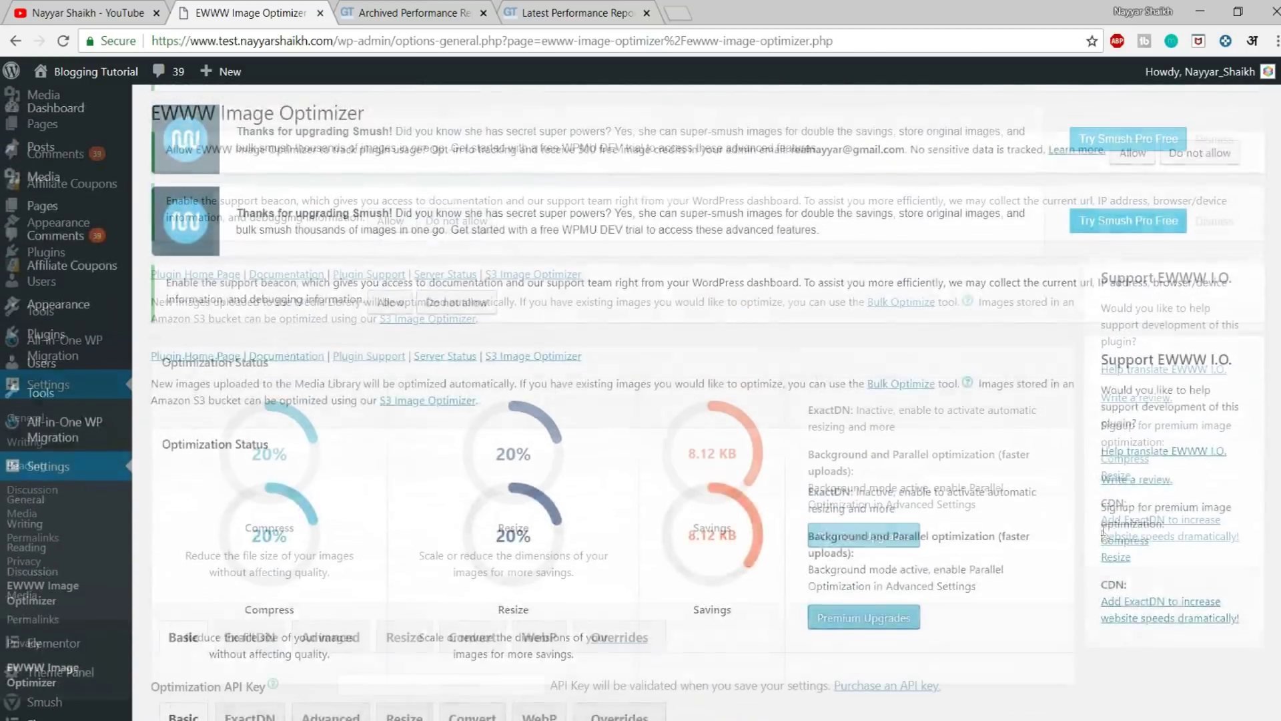
{"action": "scroll", "coordinate": [1101, 532], "scroll_direction": "down", "scroll_amount": 5}
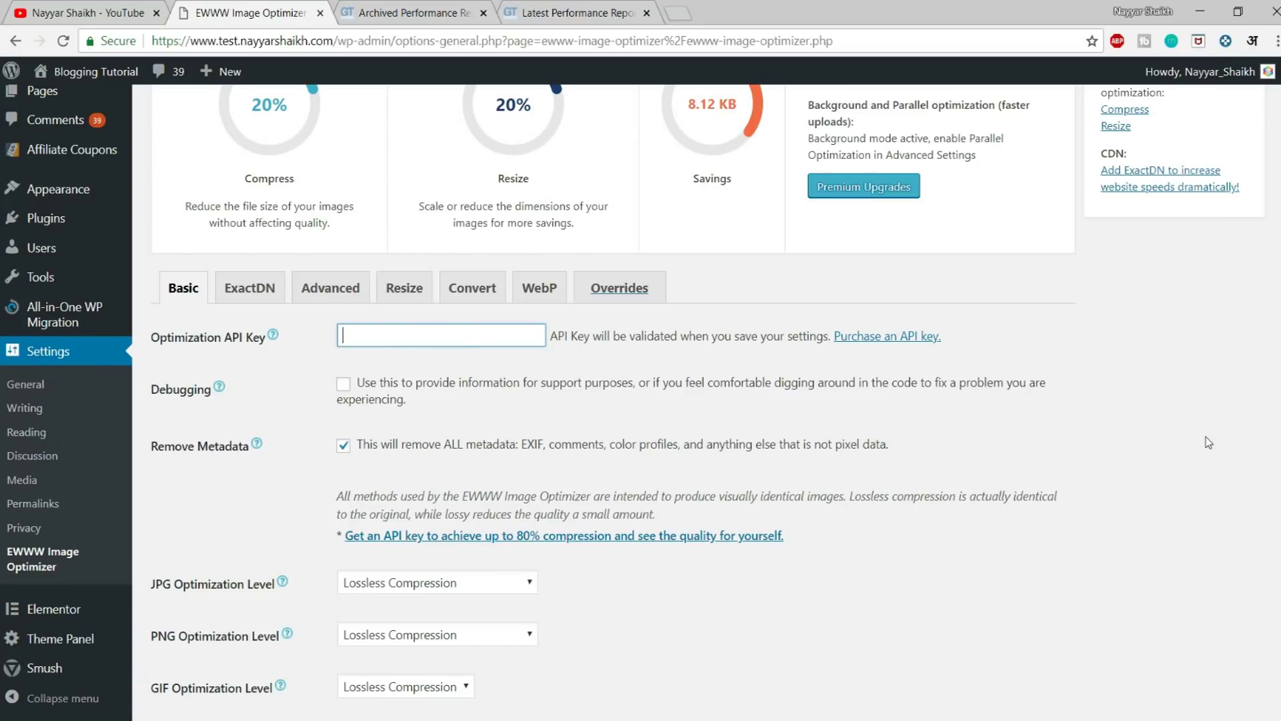
- Read the tracking opt-in notice's offer of free image credits and return to the Optimization Status section
{"action": "scroll", "coordinate": [1143, 699], "scroll_direction": "up", "scroll_amount": 7}
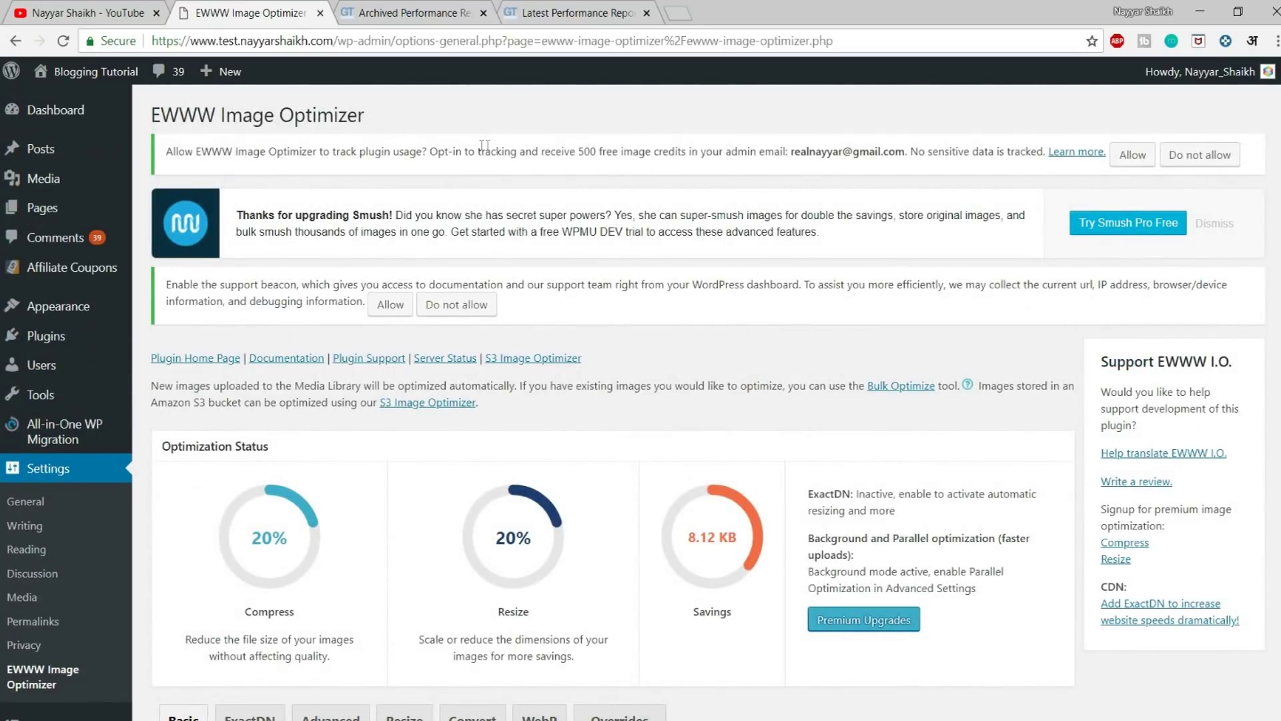
{"action": "left_click_drag", "start_coordinate": [579, 145], "coordinate": [688, 152]}
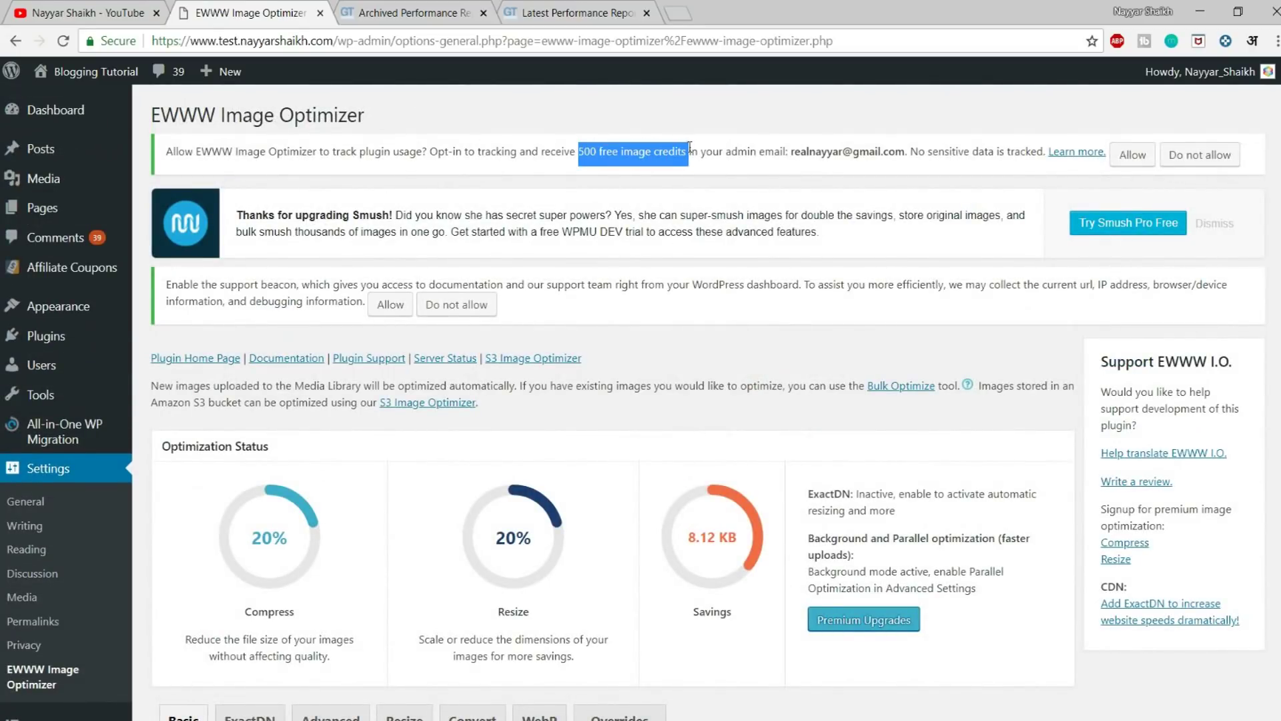
{"action": "left_click", "coordinate": [685, 171]}
{"action": "scroll", "coordinate": [698, 323], "scroll_direction": "down", "scroll_amount": 3}
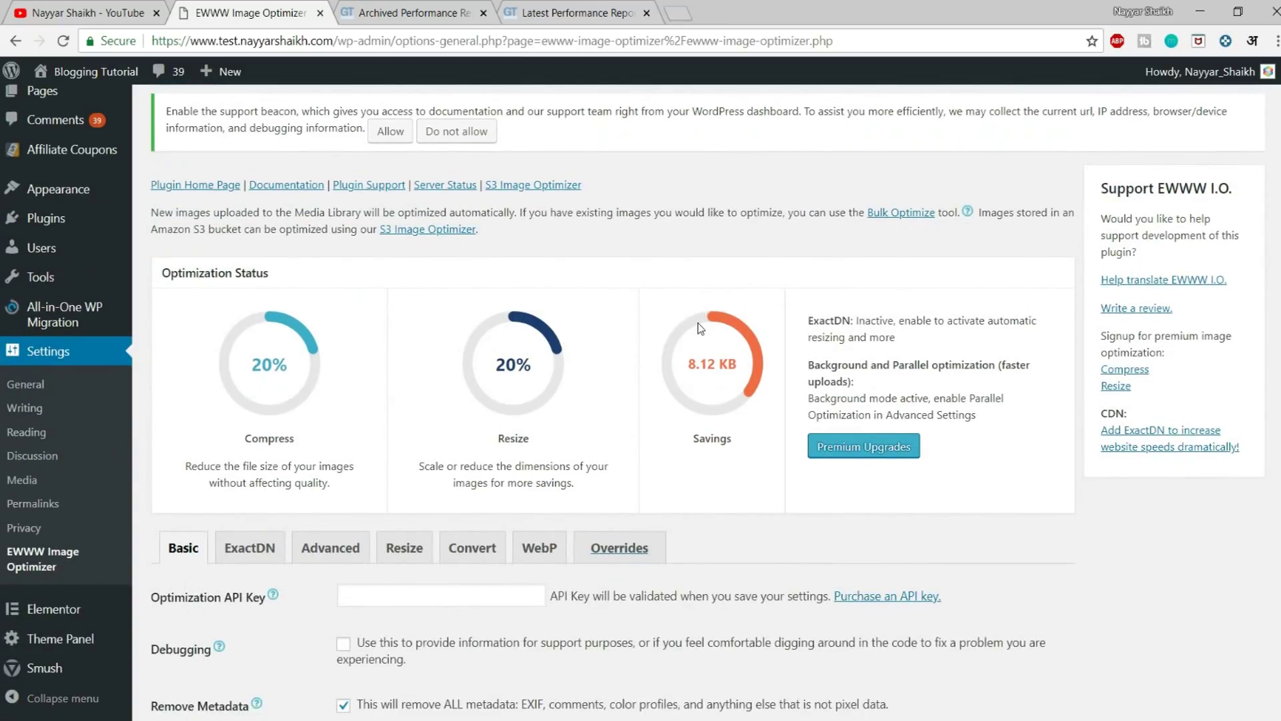
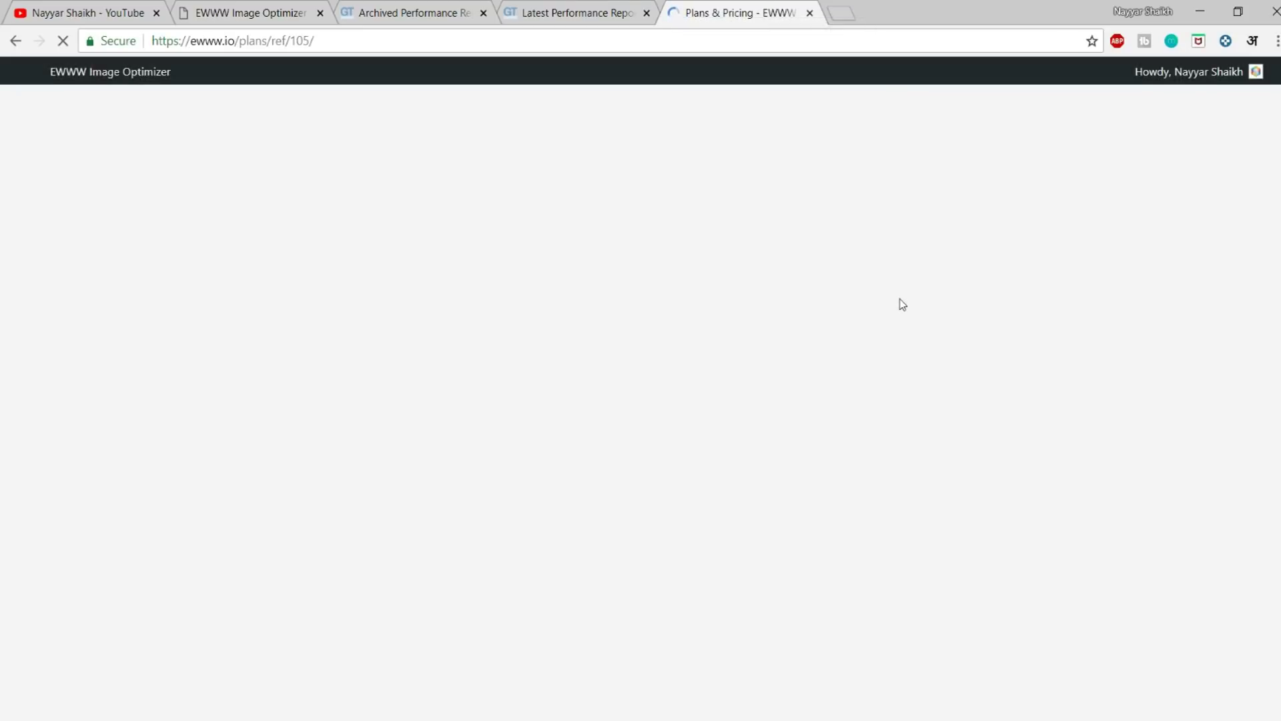
- Review the EWWW Plans & Pricing page, noting the Monthly API Plan's price per image
{"action": "scroll", "coordinate": [875, 317], "scroll_direction": "down", "scroll_amount": 4}
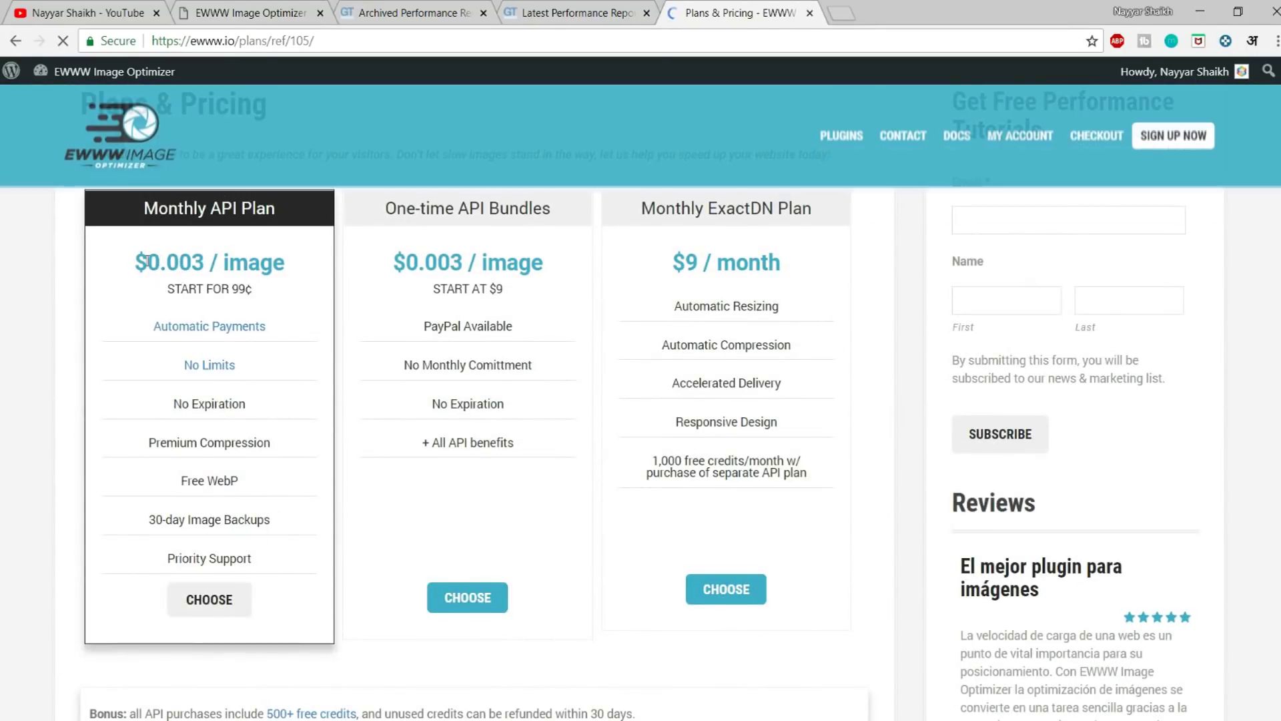
{"action": "left_click_drag", "start_coordinate": [152, 262], "coordinate": [205, 260]}
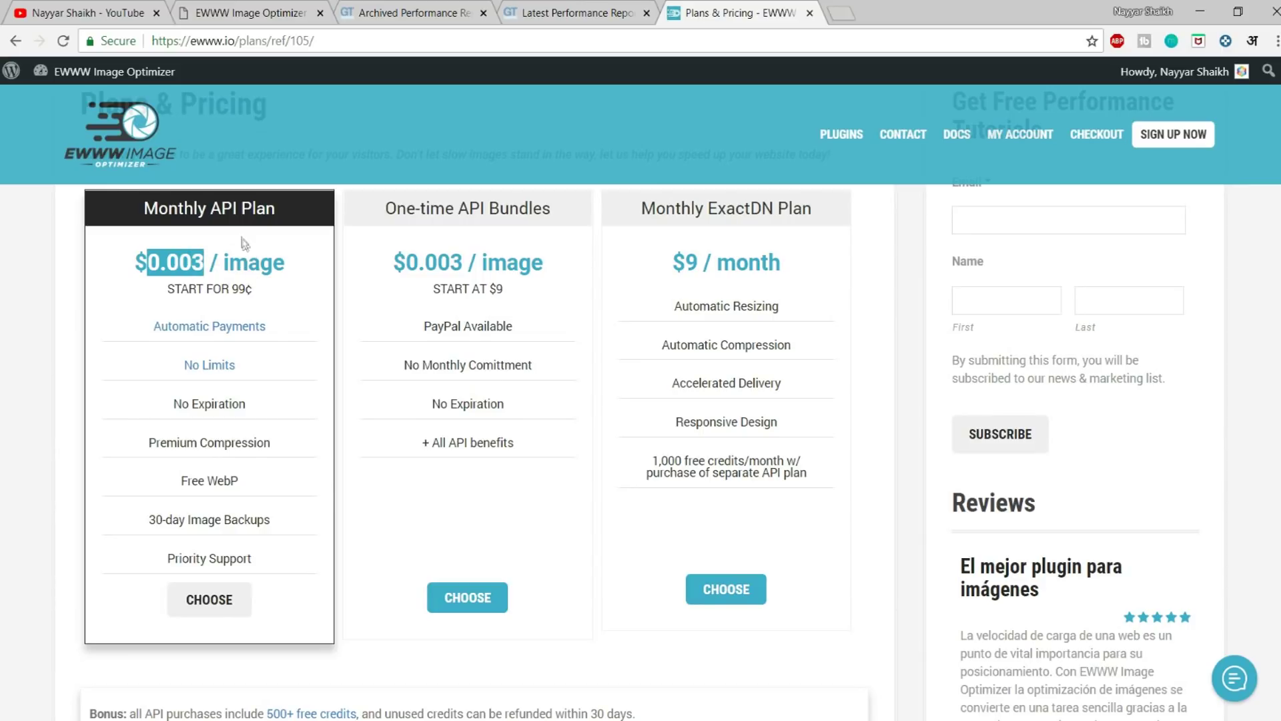
{"action": "scroll", "coordinate": [315, 367], "scroll_direction": "down", "scroll_amount": 4}
{"action": "scroll", "coordinate": [317, 368], "scroll_direction": "down", "scroll_amount": 10}
- Examine the "How much will it cost?" calculator's preset image count and corresponding price
{"action": "scroll", "coordinate": [310, 403], "scroll_direction": "up", "scroll_amount": 5}
{"action": "left_click", "coordinate": [157, 428]}
{"action": "left_click_drag", "start_coordinate": [157, 428], "coordinate": [70, 428]}
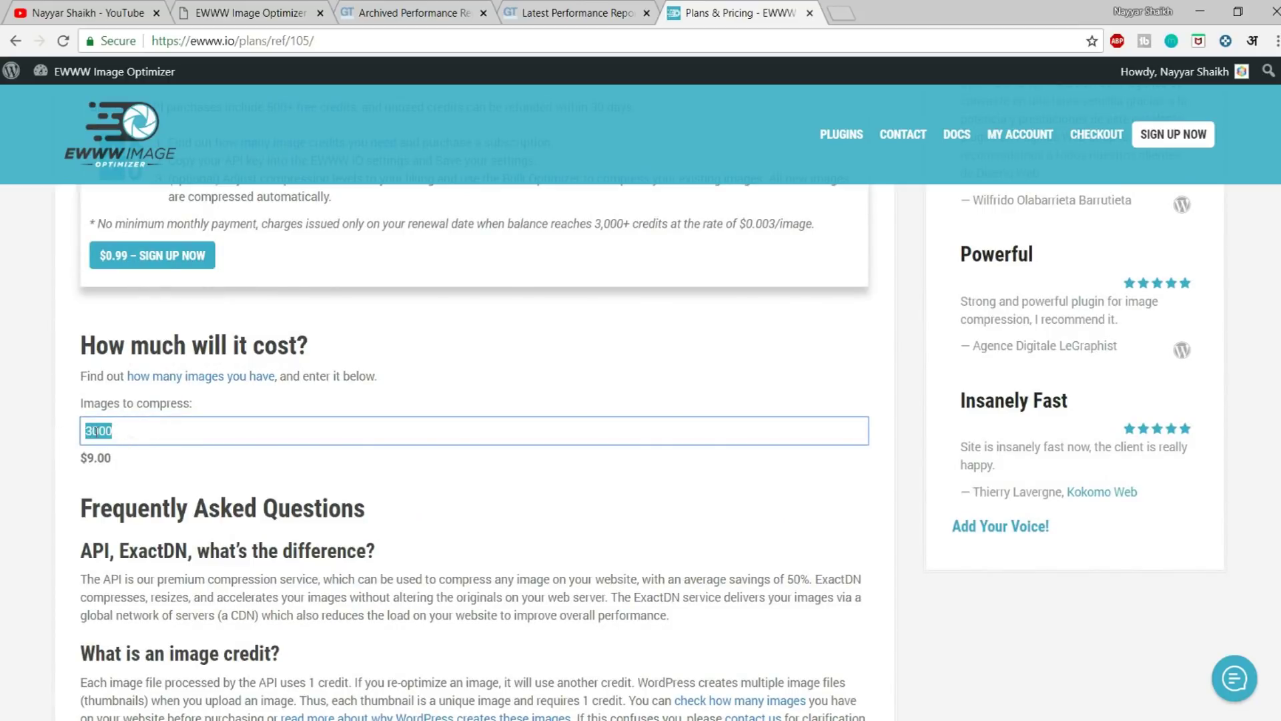
{"action": "left_click_drag", "start_coordinate": [112, 459], "coordinate": [87, 458]}
{"action": "left_click", "coordinate": [116, 453]}
- Set the number of images to compress to 100 in the cost calculator and check the price
{"action": "left_click_drag", "start_coordinate": [141, 432], "coordinate": [67, 436]}
{"action": "type", "text": "100"}
{"action": "left_click_drag", "start_coordinate": [112, 461], "coordinate": [95, 479]}
{"action": "left_click", "coordinate": [98, 480]}
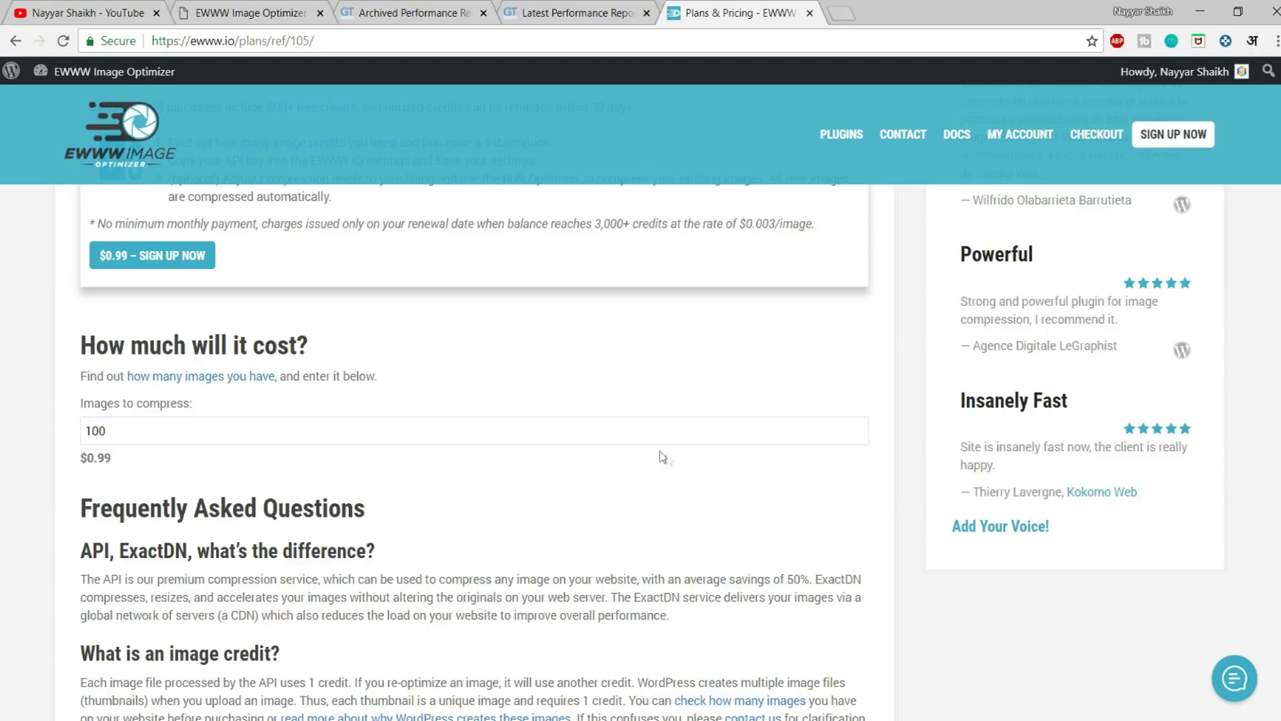
- Review the three plan options at the beginning of the Plans & Pricing page
{"action": "scroll", "coordinate": [664, 456], "scroll_direction": "up", "scroll_amount": 10}
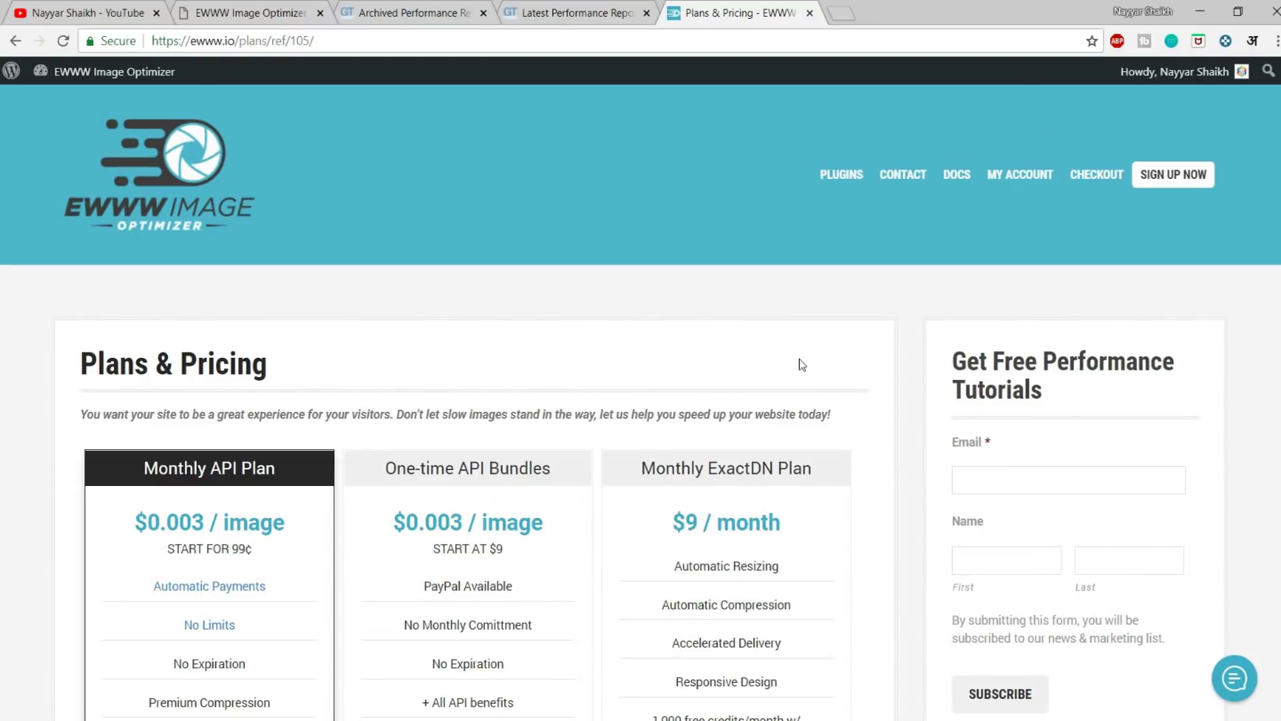
{"action": "scroll", "coordinate": [671, 351], "scroll_direction": "down", "scroll_amount": 3}
{"action": "scroll", "coordinate": [703, 609], "scroll_direction": "up", "scroll_amount": 3}
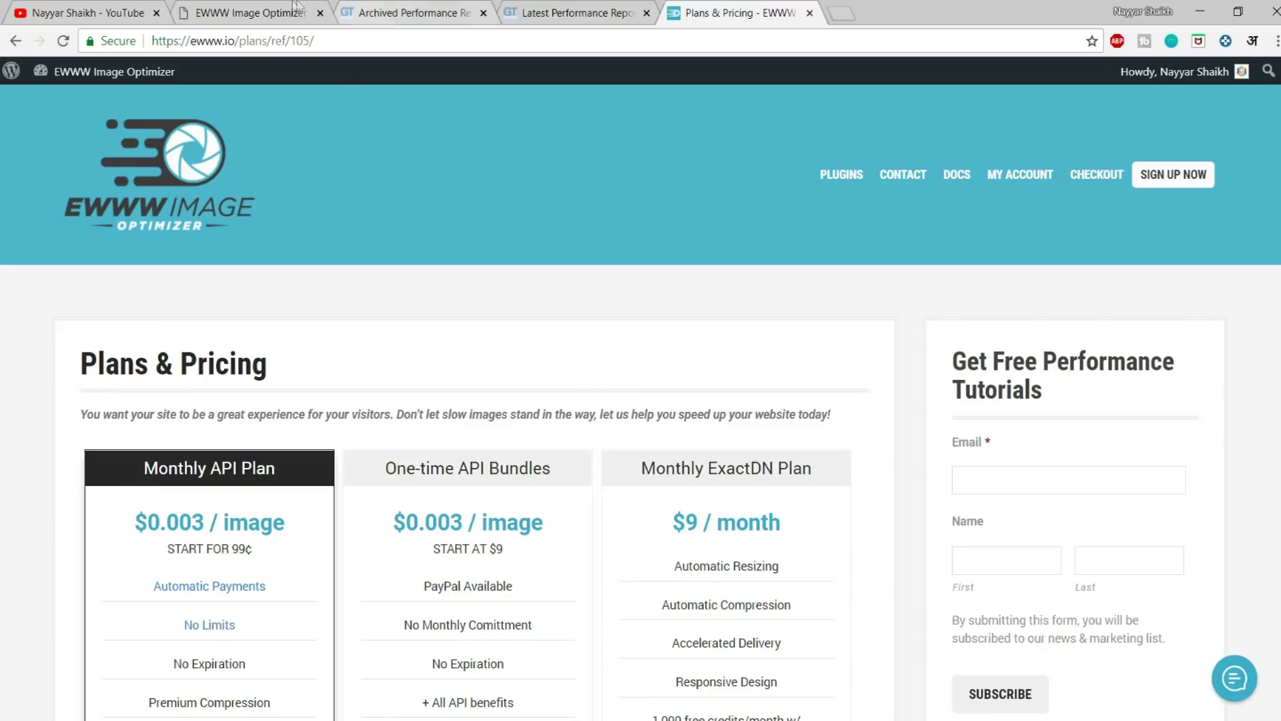
- Return to the EWWW Image Optimizer settings and allow plugin usage tracking to receive the 500 free image credits
{"action": "left_click", "coordinate": [261, 6]}
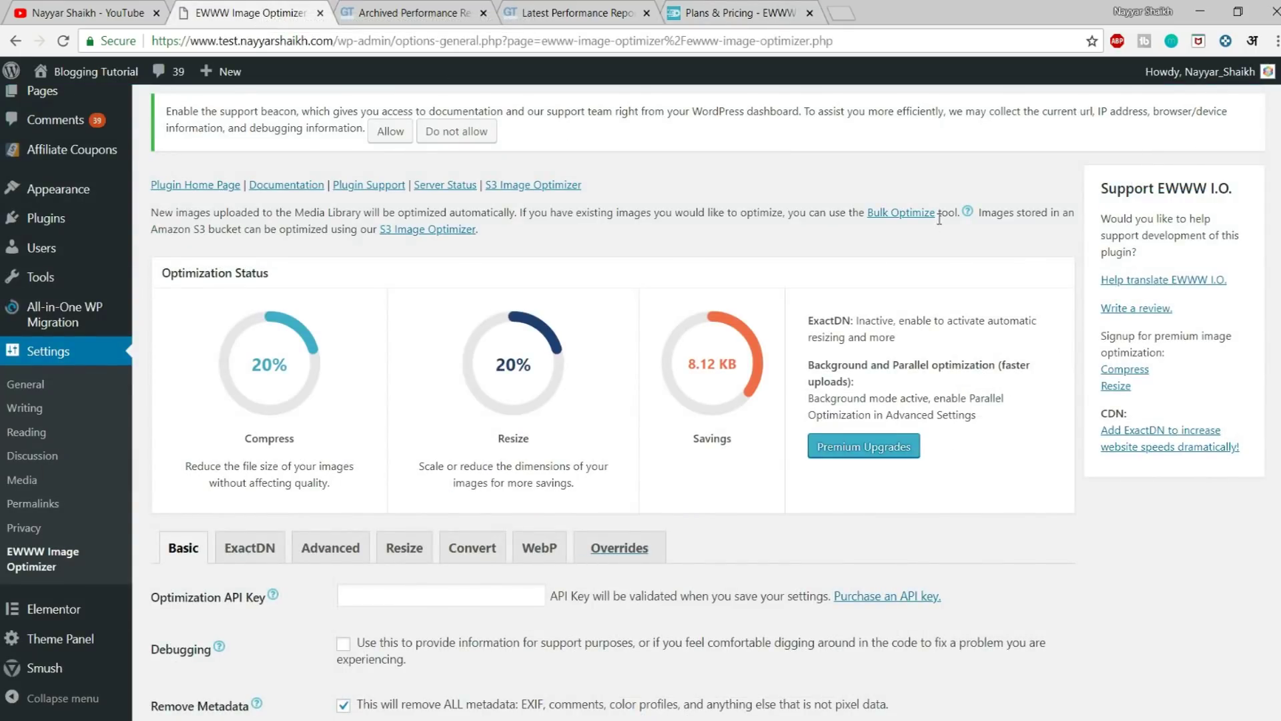
{"action": "scroll", "coordinate": [939, 219], "scroll_direction": "down", "scroll_amount": 4}
{"action": "left_click", "coordinate": [440, 337]}
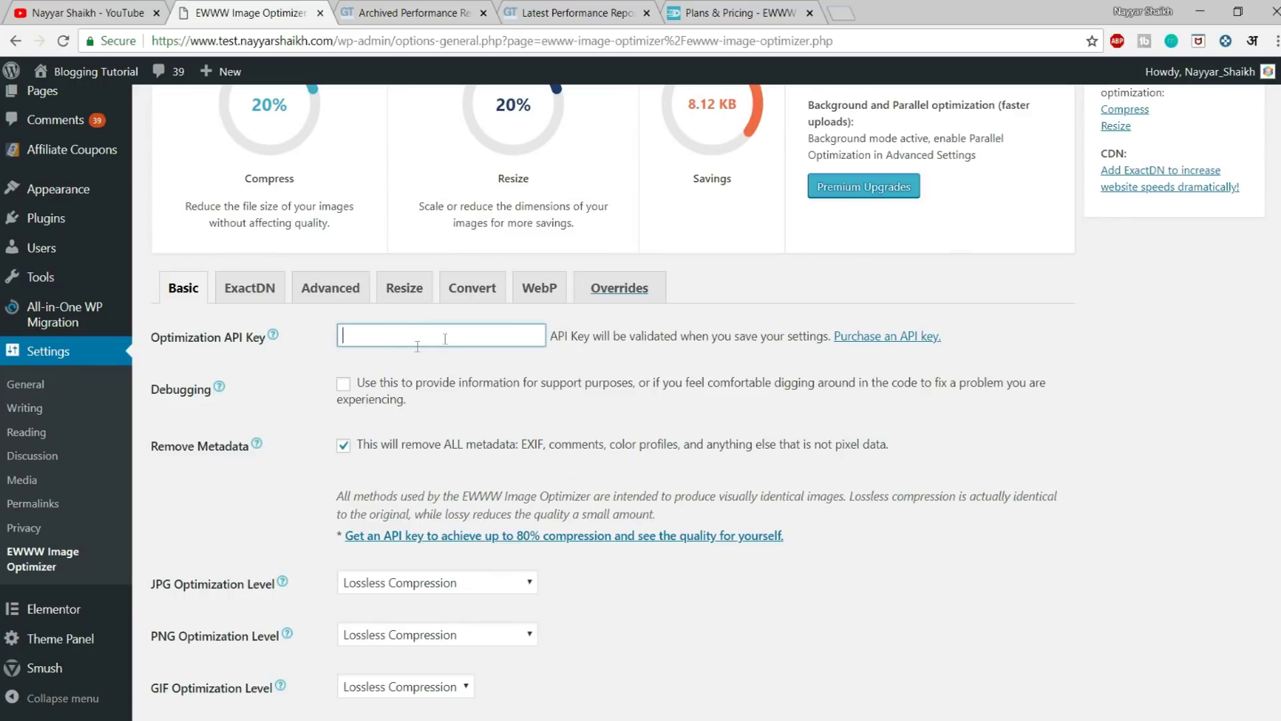
{"action": "scroll", "coordinate": [534, 335], "scroll_direction": "up", "scroll_amount": 7}
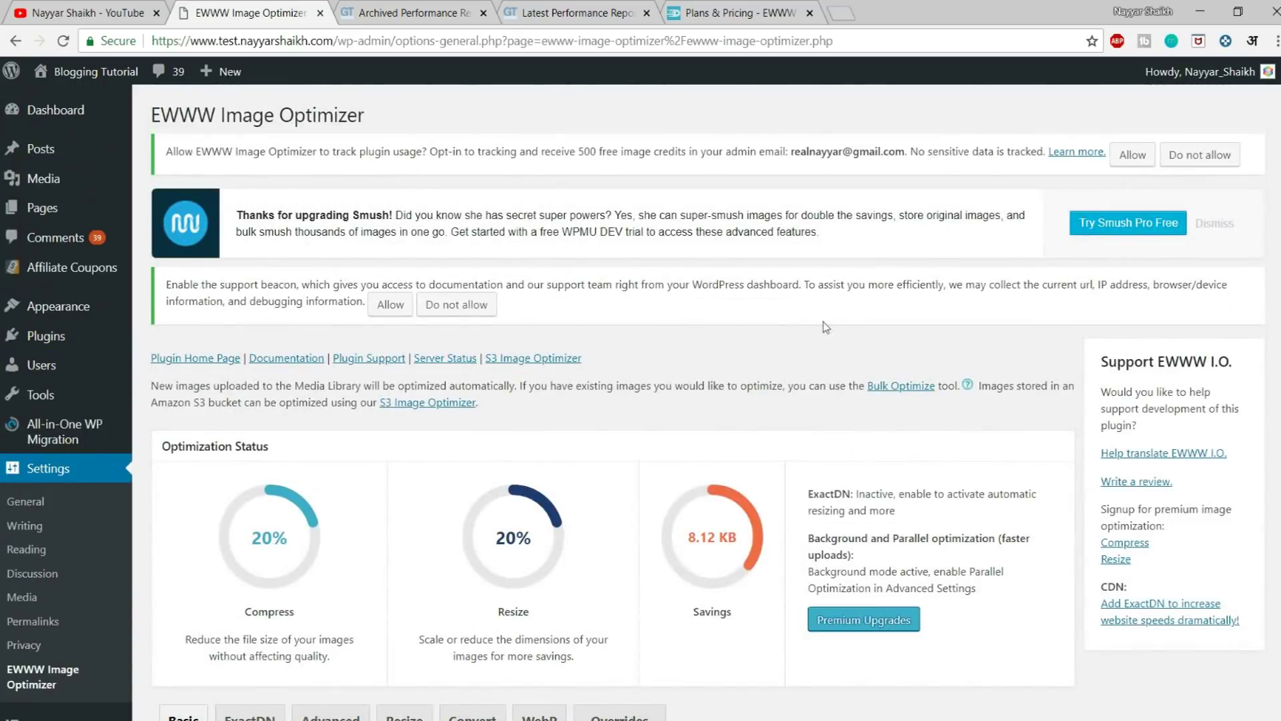
{"action": "left_click_drag", "start_coordinate": [167, 151], "coordinate": [973, 174]}
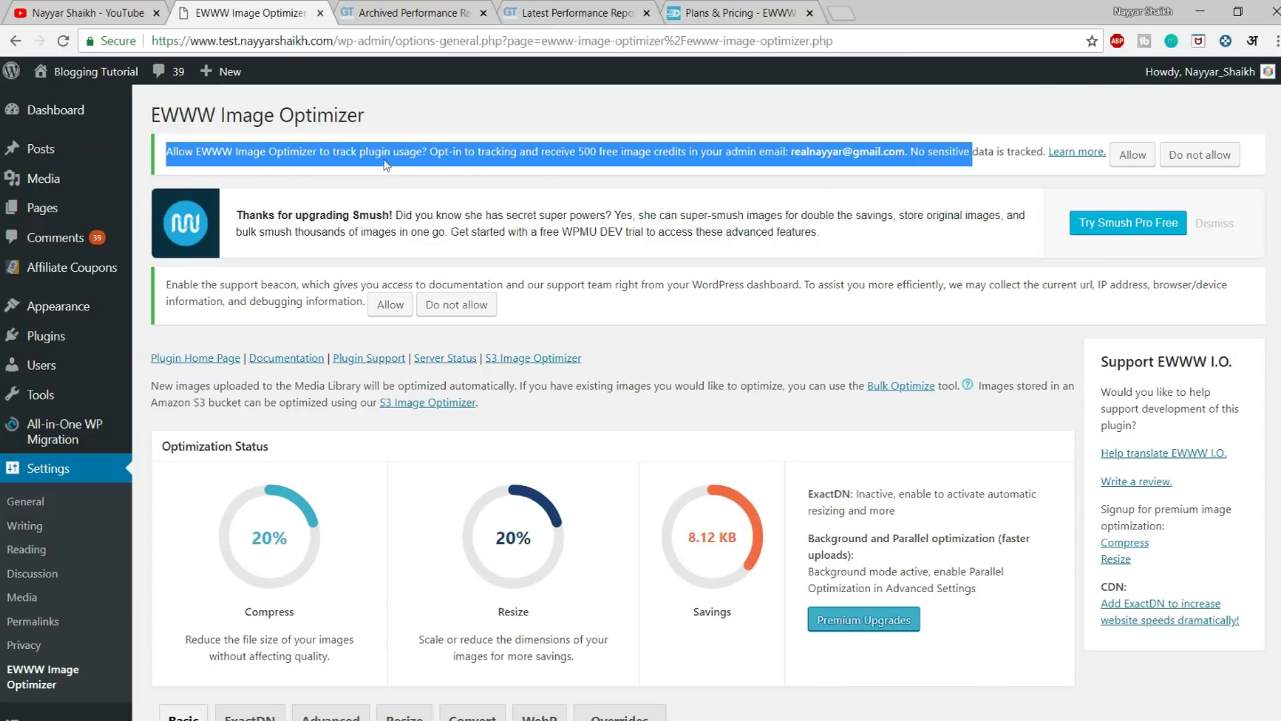
{"action": "left_click_drag", "start_coordinate": [791, 151], "coordinate": [908, 153]}
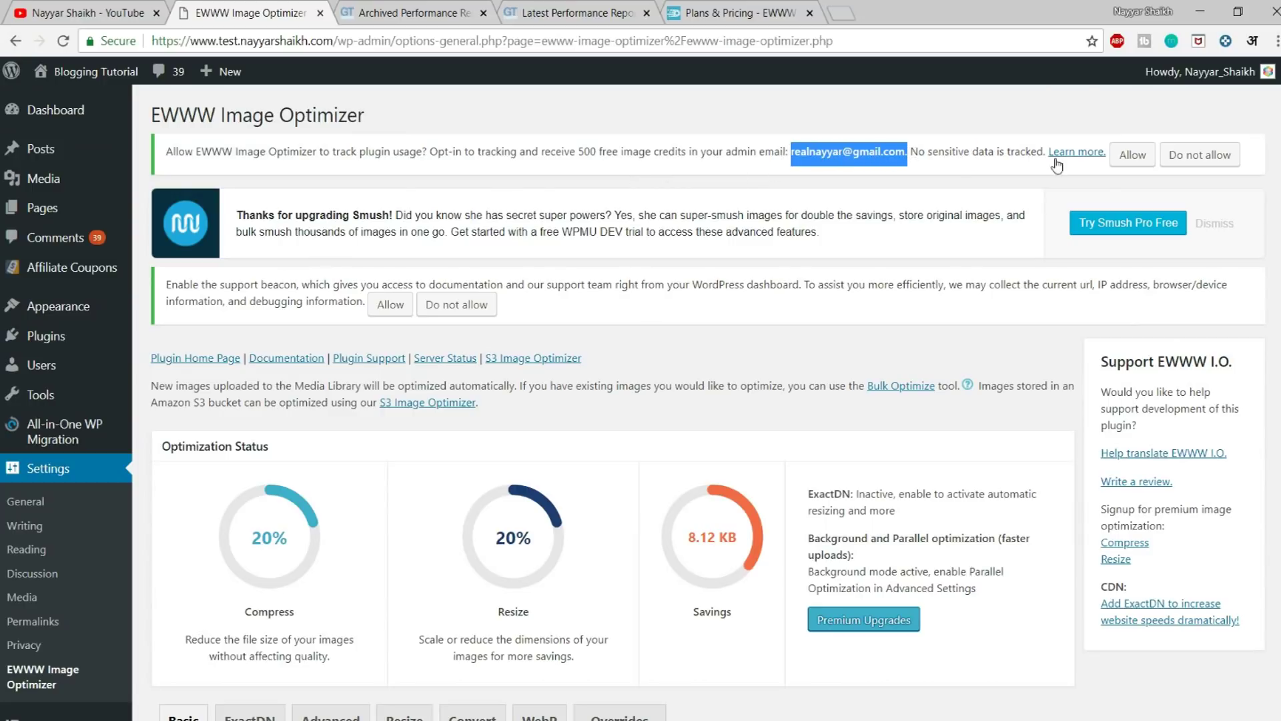
{"action": "left_click", "coordinate": [1142, 156]}
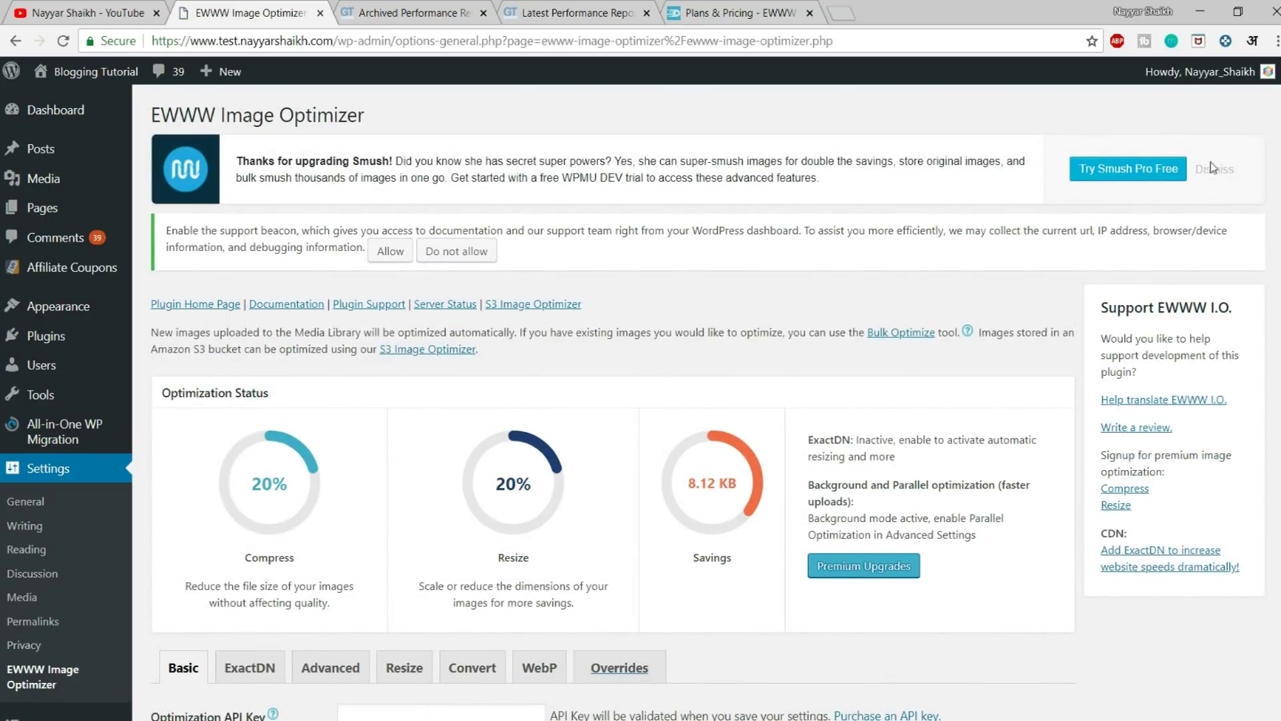
- Dismiss the Smush upgrade notice and decline the support beacon
{"action": "left_click", "coordinate": [1216, 171]}
{"action": "left_click", "coordinate": [445, 171]}
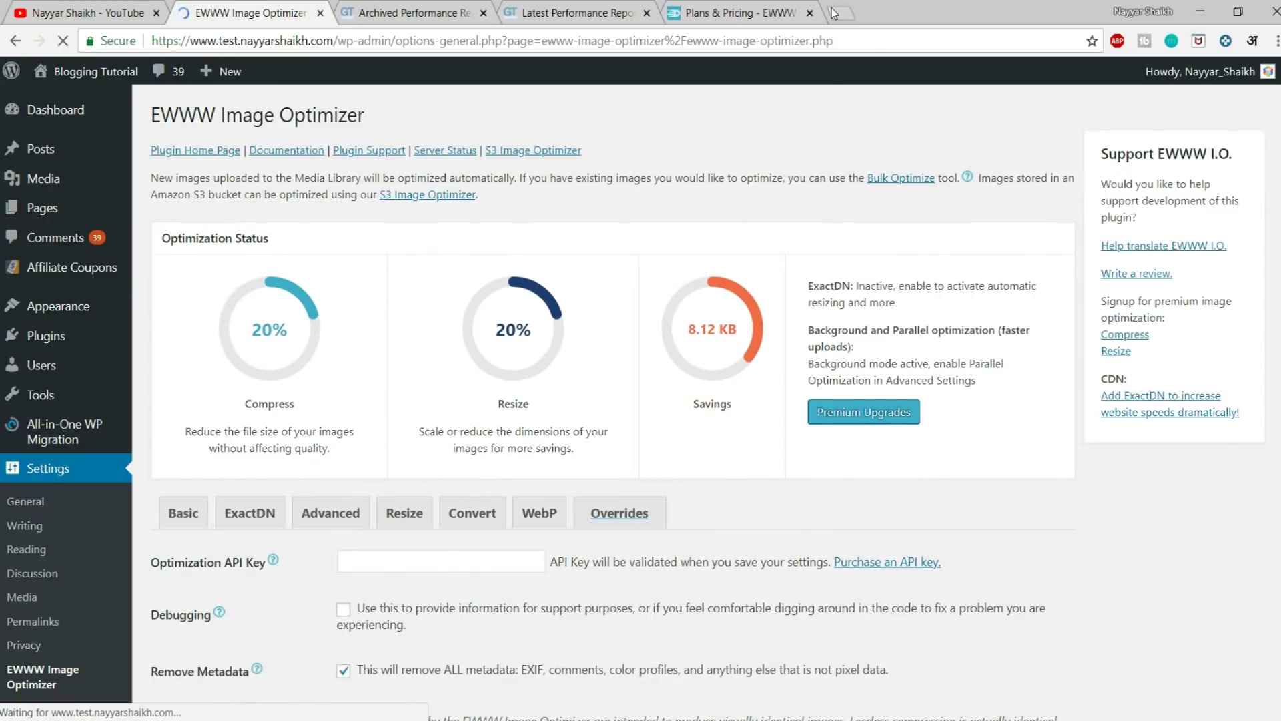
- Open Gmail in a new tab and copy the API key from EWWW's "Free API credits awarded" e-mail under Updates
{"action": "left_click", "coordinate": [840, 13]}
{"action": "type", "text": "g"}
{"action": "key", "text": "Return"}
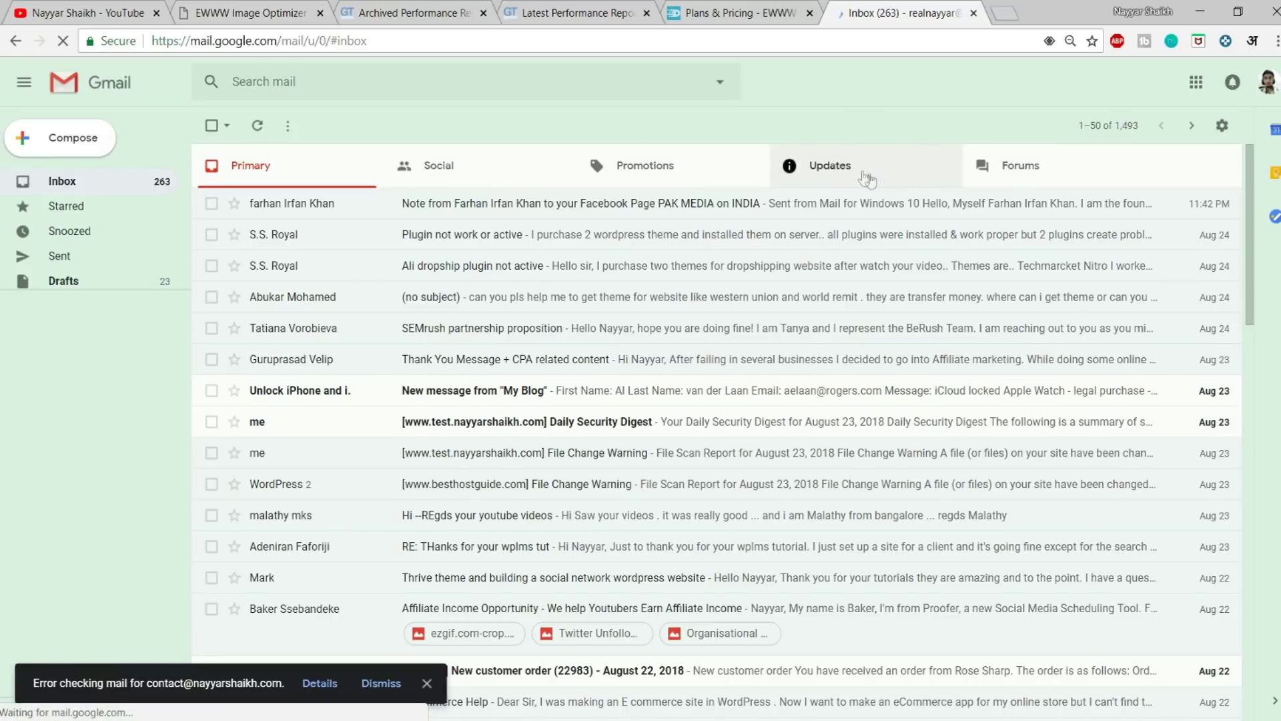
{"action": "left_click", "coordinate": [863, 178]}
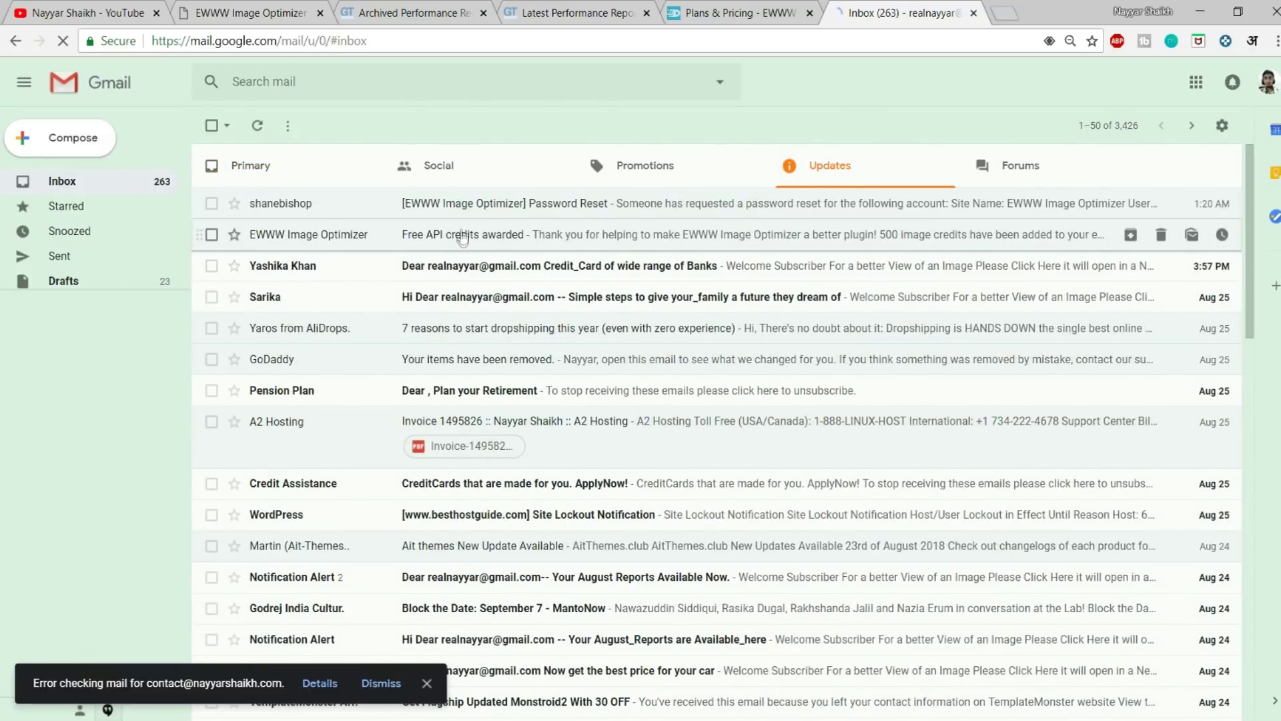
{"action": "left_click", "coordinate": [495, 247]}
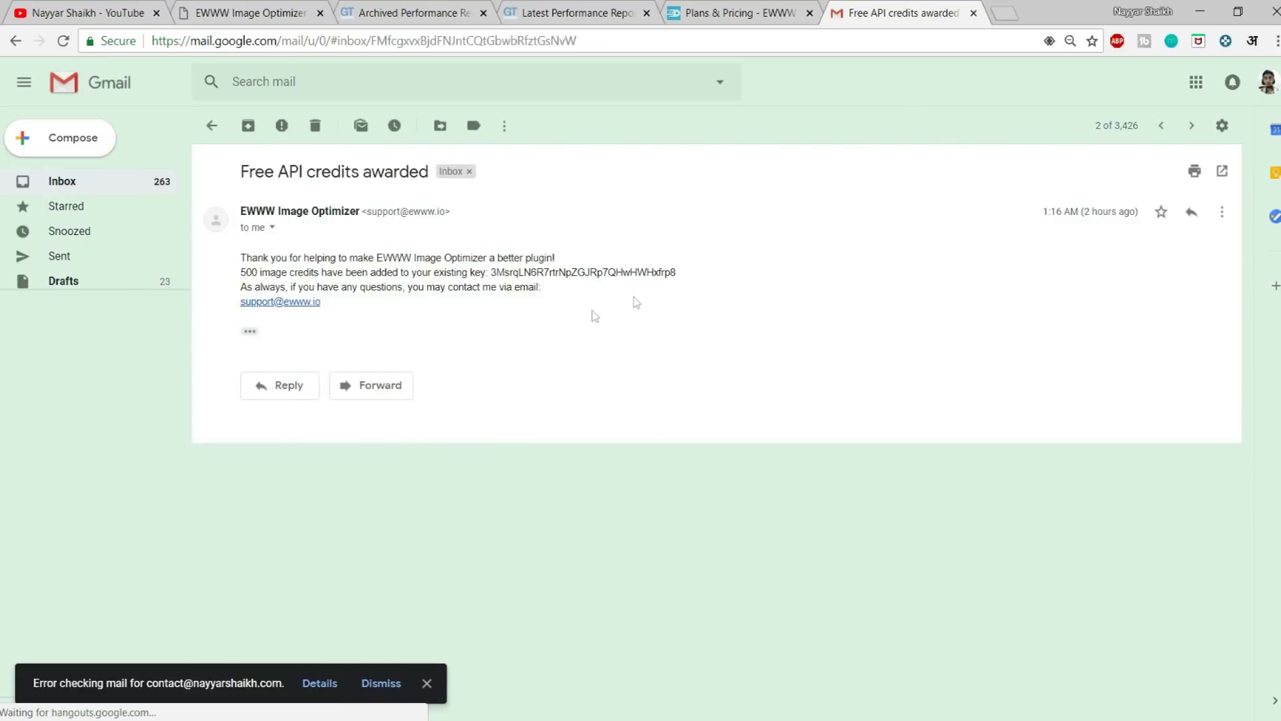
{"action": "left_click_drag", "start_coordinate": [684, 279], "coordinate": [495, 277]}
{"action": "key", "text": "ctrl+c"}
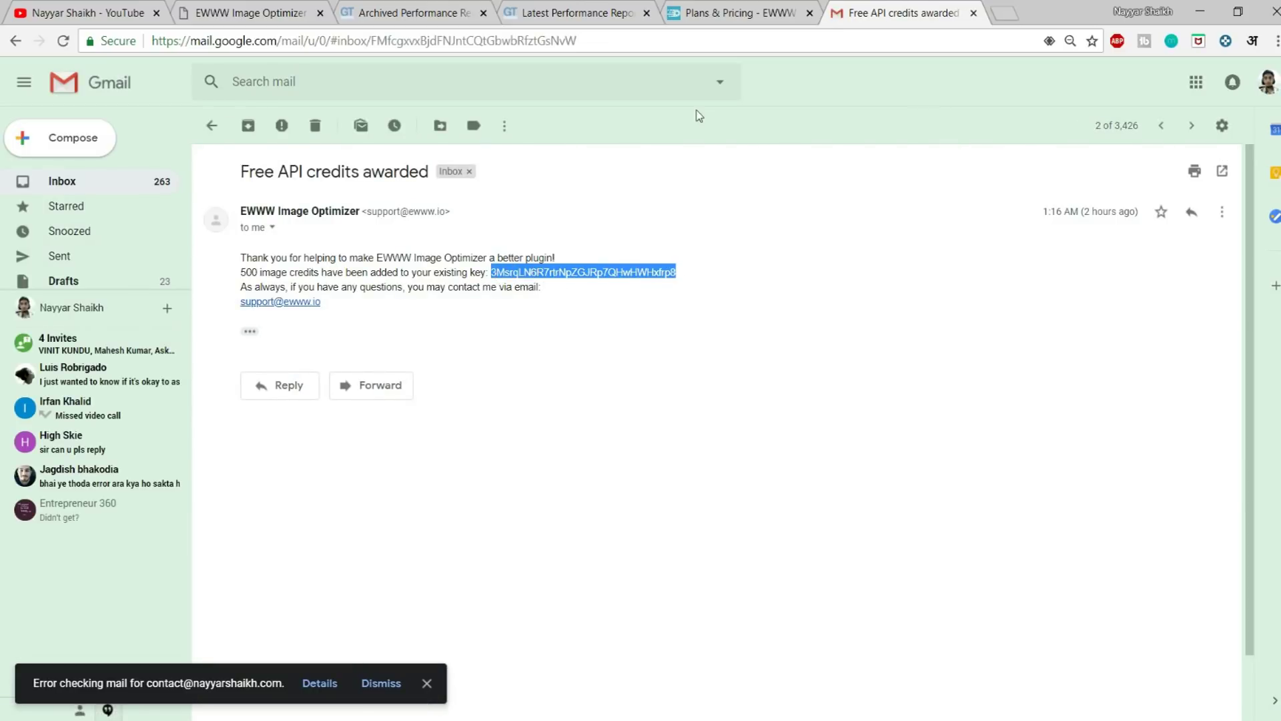
- Paste the API key as the Optimization API Key in the EWWW Image Optimizer settings and save the changes
{"action": "left_click", "coordinate": [414, 13]}
{"action": "left_click", "coordinate": [250, 13]}
{"action": "scroll", "coordinate": [599, 499], "scroll_direction": "down", "scroll_amount": 1}
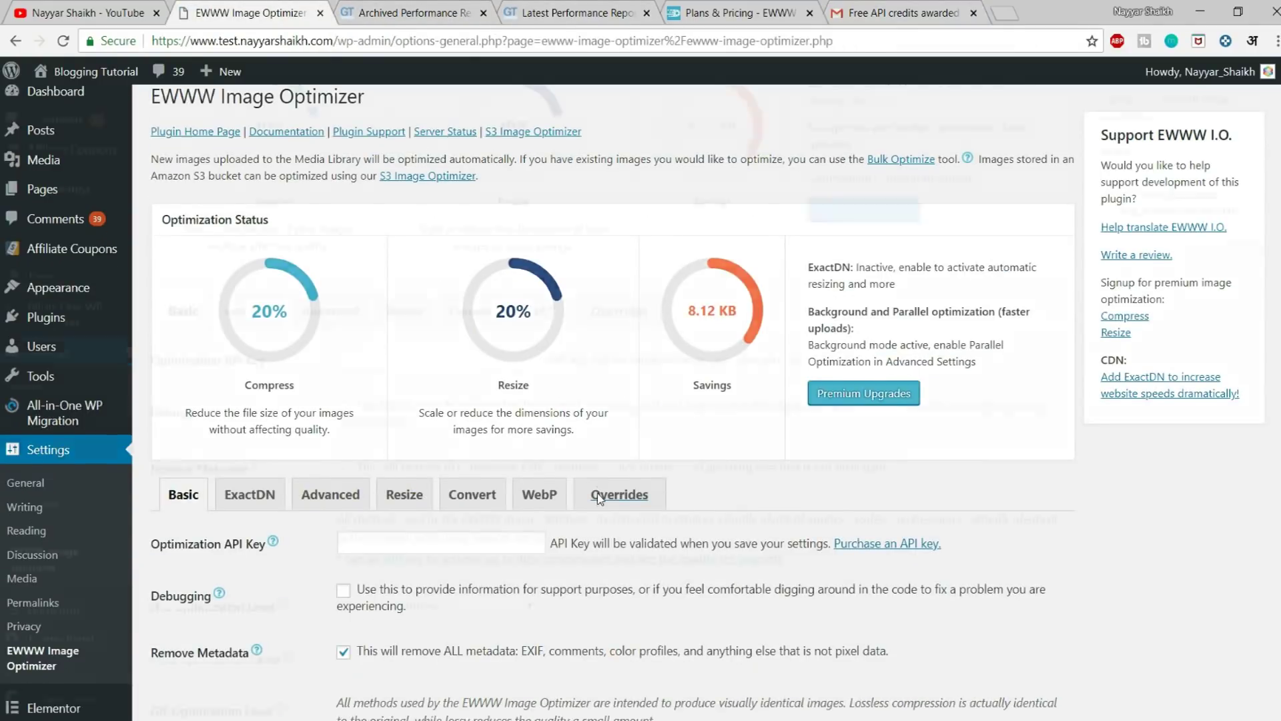
{"action": "scroll", "coordinate": [534, 413], "scroll_direction": "down", "scroll_amount": 4}
{"action": "left_click", "coordinate": [455, 307]}
{"action": "key", "text": "ctrl+v"}
{"action": "scroll", "coordinate": [606, 459], "scroll_direction": "down", "scroll_amount": 3}
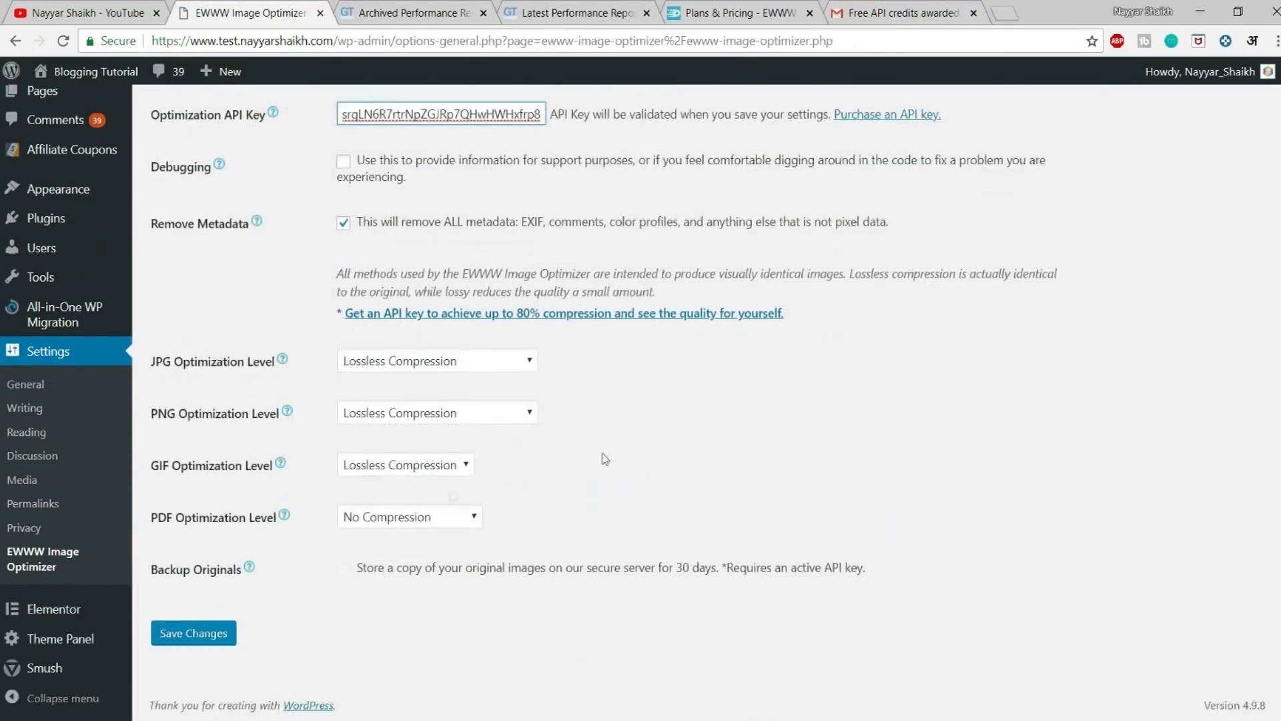
{"action": "left_click", "coordinate": [194, 634]}
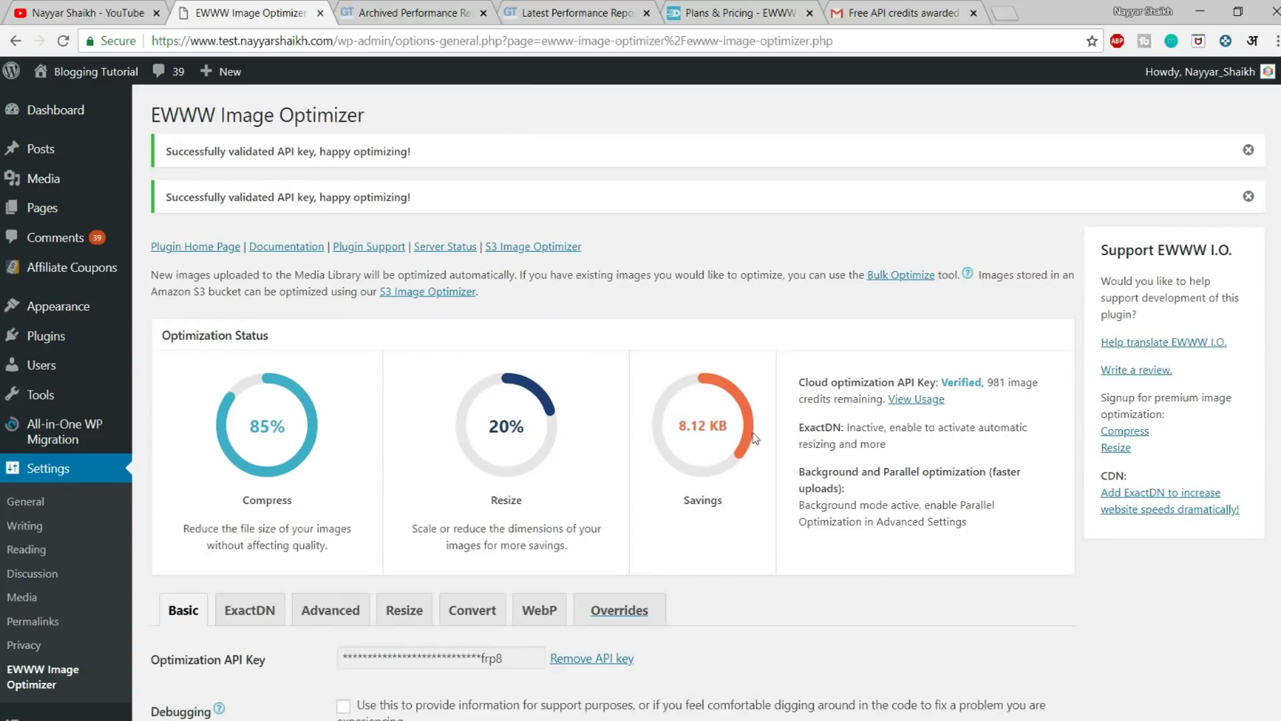
- Examine the Compress score's advice for reaching 100% and read through the Basic settings, including Debugging and the optimization levels
{"action": "scroll", "coordinate": [280, 300], "scroll_direction": "down", "scroll_amount": 1}
{"action": "mouse_move", "coordinate": [274, 298]}
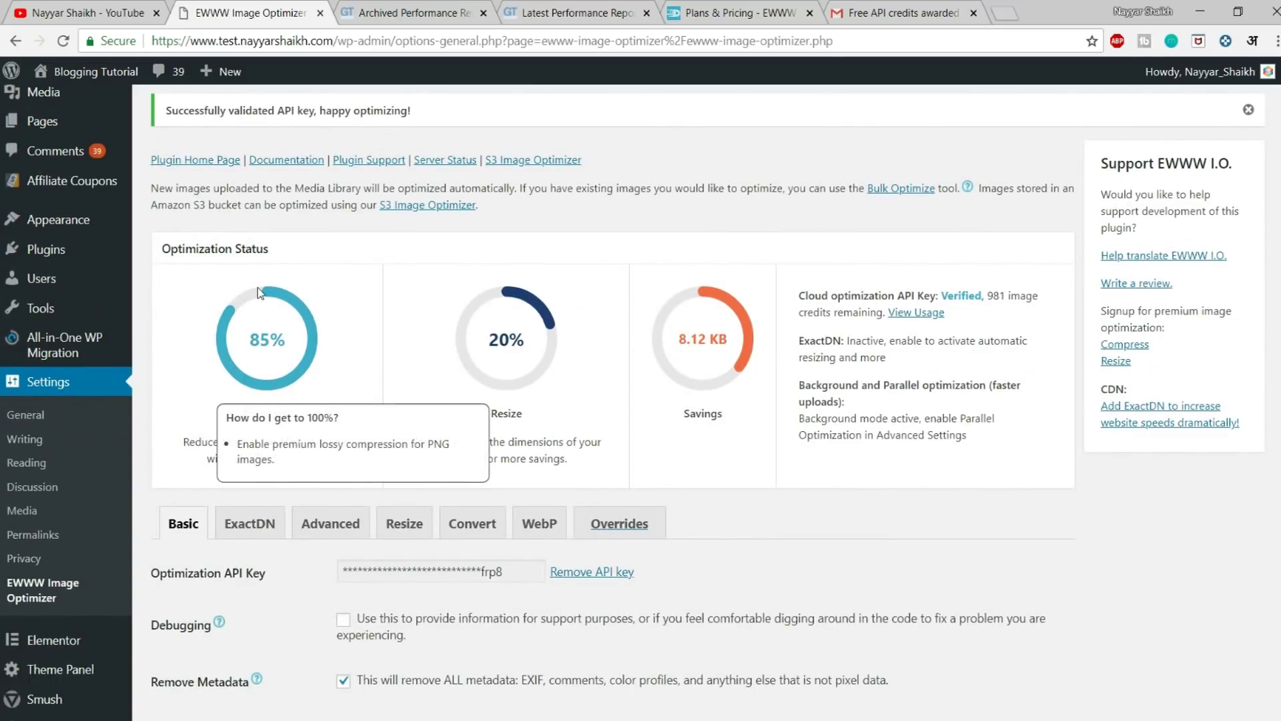
{"action": "scroll", "coordinate": [1015, 524], "scroll_direction": "down", "scroll_amount": 4}
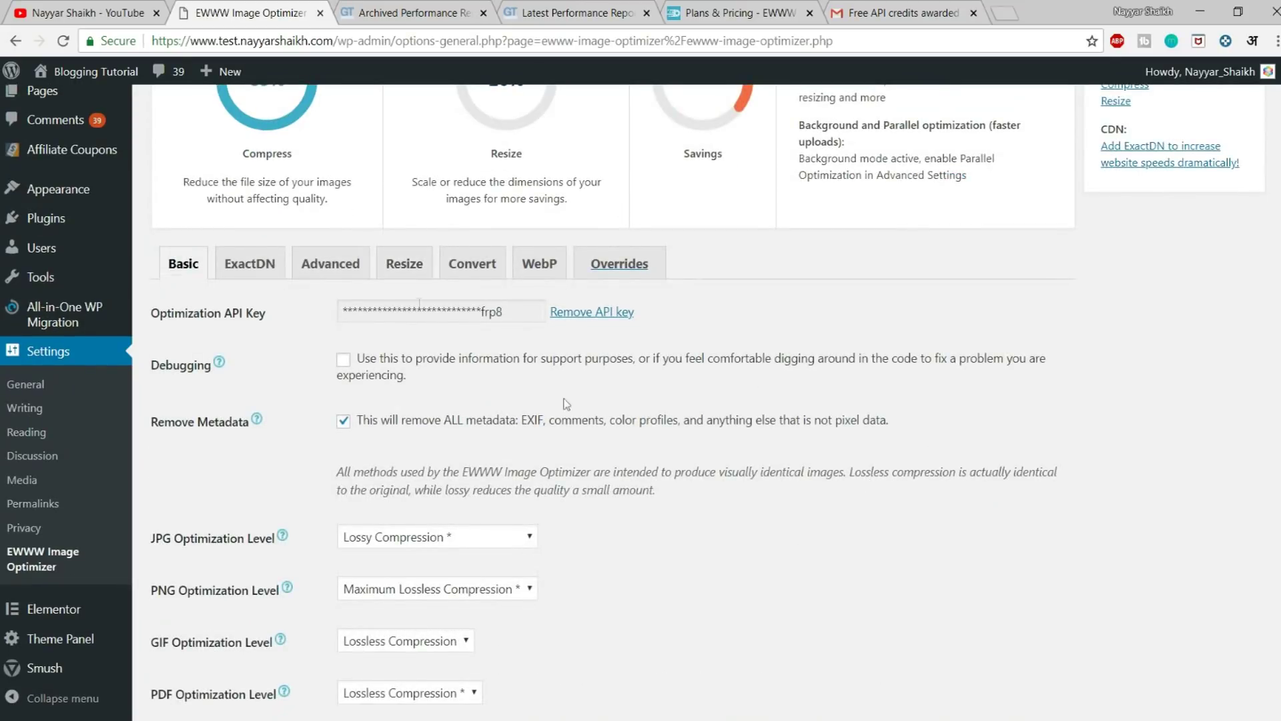
{"action": "scroll", "coordinate": [888, 350], "scroll_direction": "down", "scroll_amount": 3}
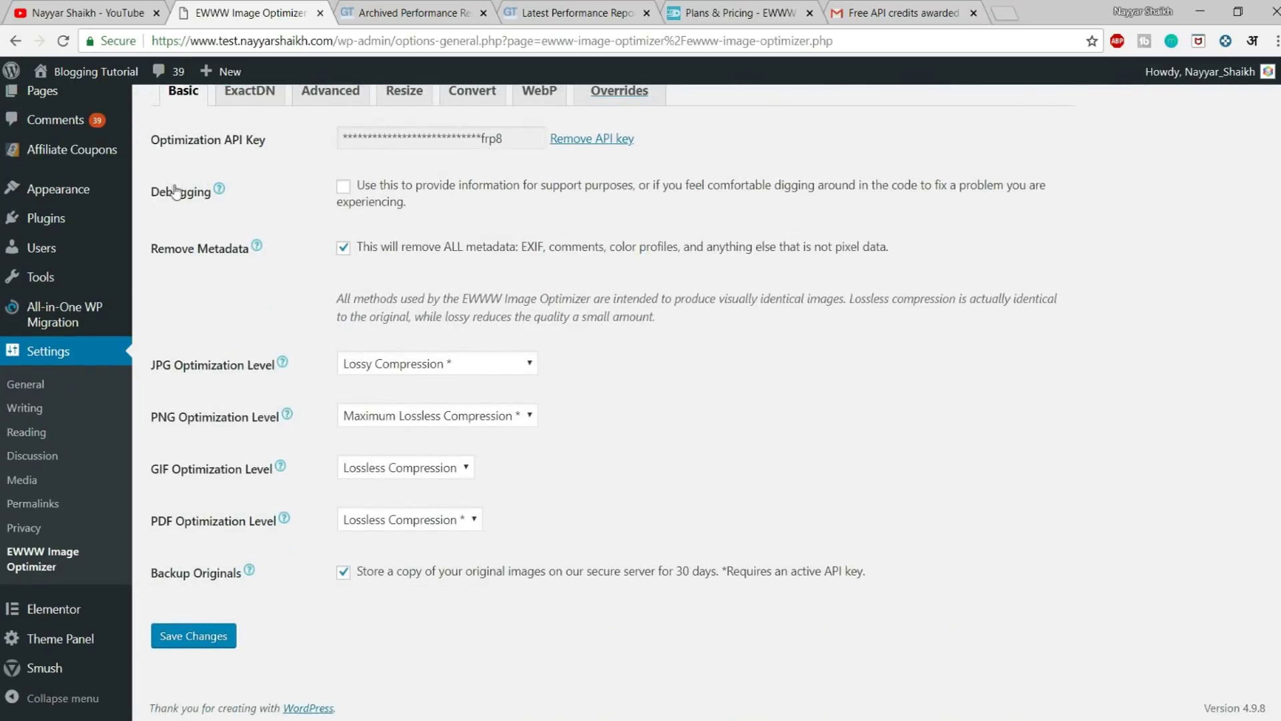
{"action": "left_click_drag", "start_coordinate": [157, 201], "coordinate": [198, 213]}
{"action": "left_click", "coordinate": [198, 214]}
{"action": "scroll", "coordinate": [877, 358], "scroll_direction": "up", "scroll_amount": 4}
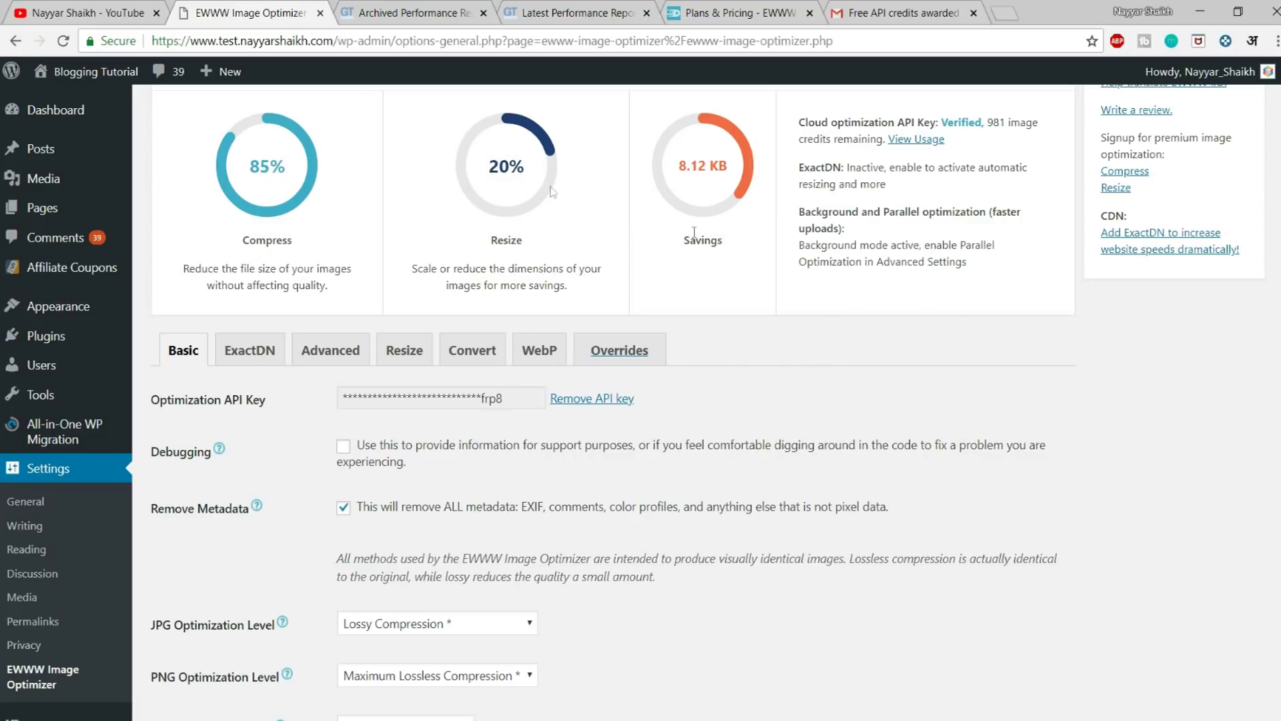
{"action": "scroll", "coordinate": [839, 313], "scroll_direction": "up", "scroll_amount": 4}
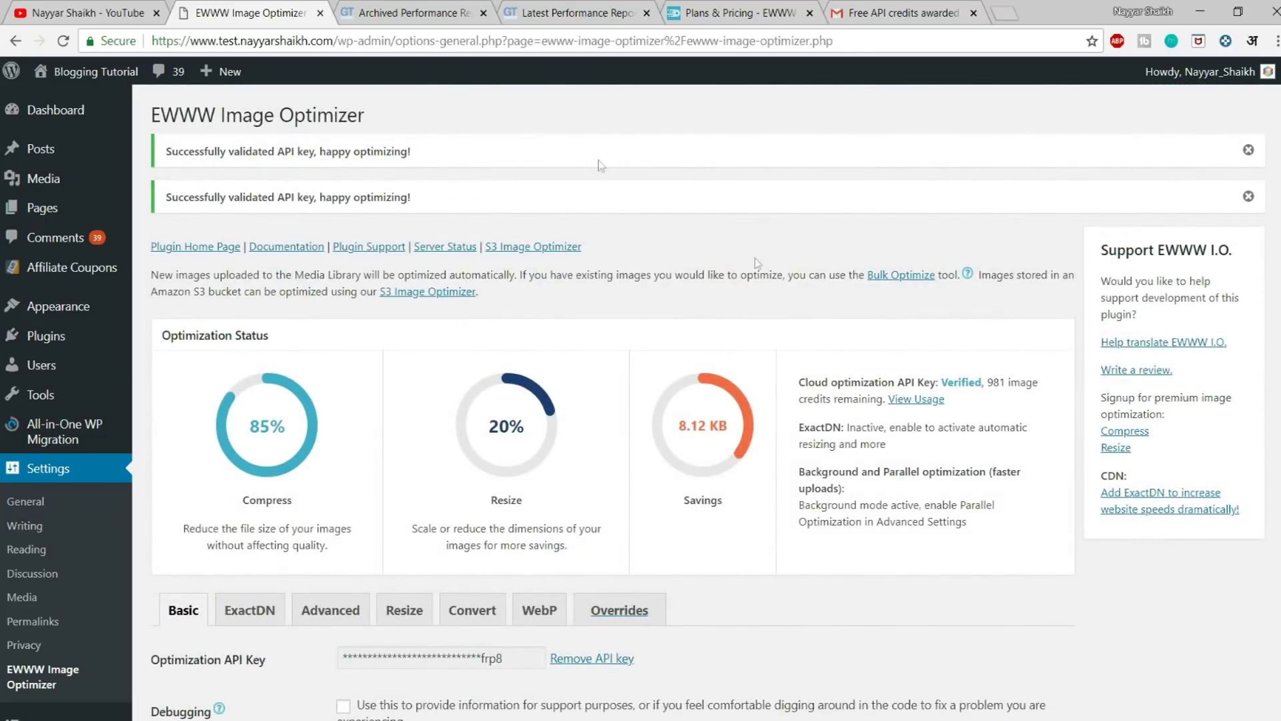
- Set the JPG Optimization Level to Maximum Lossy Compression
{"action": "scroll", "coordinate": [601, 165], "scroll_direction": "down", "scroll_amount": 5}
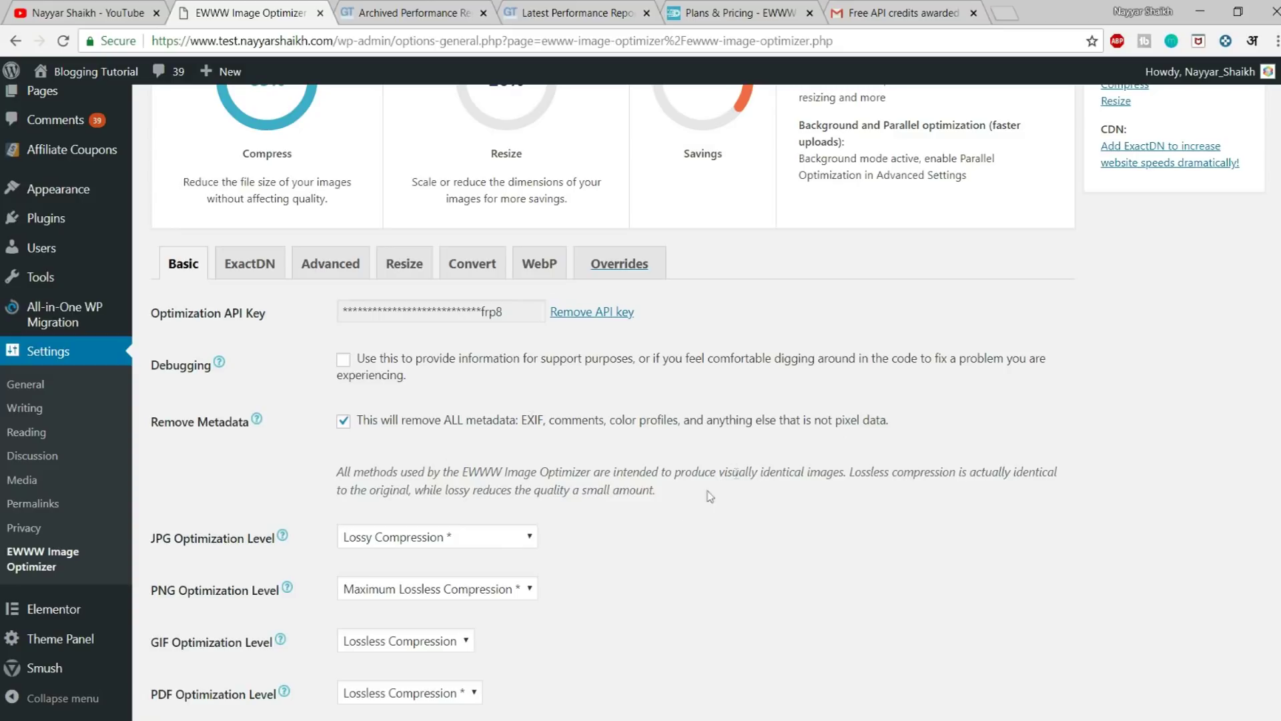
{"action": "scroll", "coordinate": [829, 475], "scroll_direction": "down", "scroll_amount": 2}
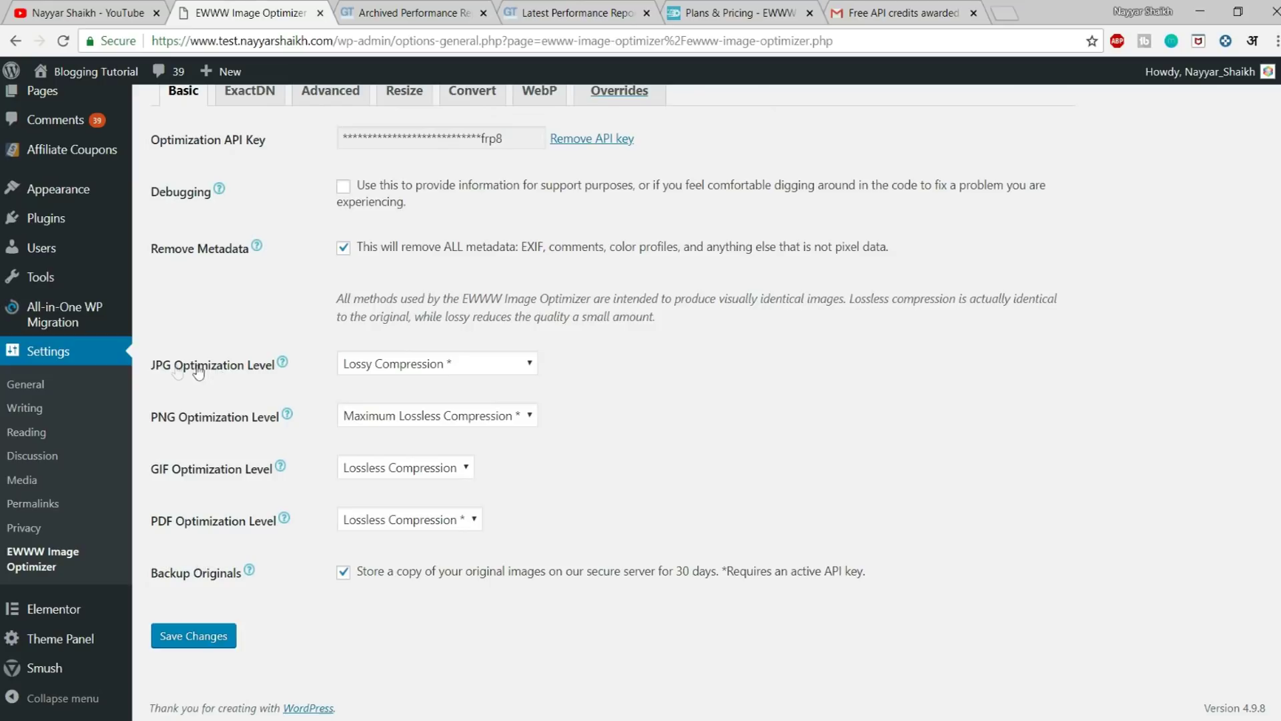
{"action": "left_click_drag", "start_coordinate": [162, 377], "coordinate": [327, 376]}
{"action": "left_click", "coordinate": [378, 381]}
{"action": "left_click", "coordinate": [389, 373]}
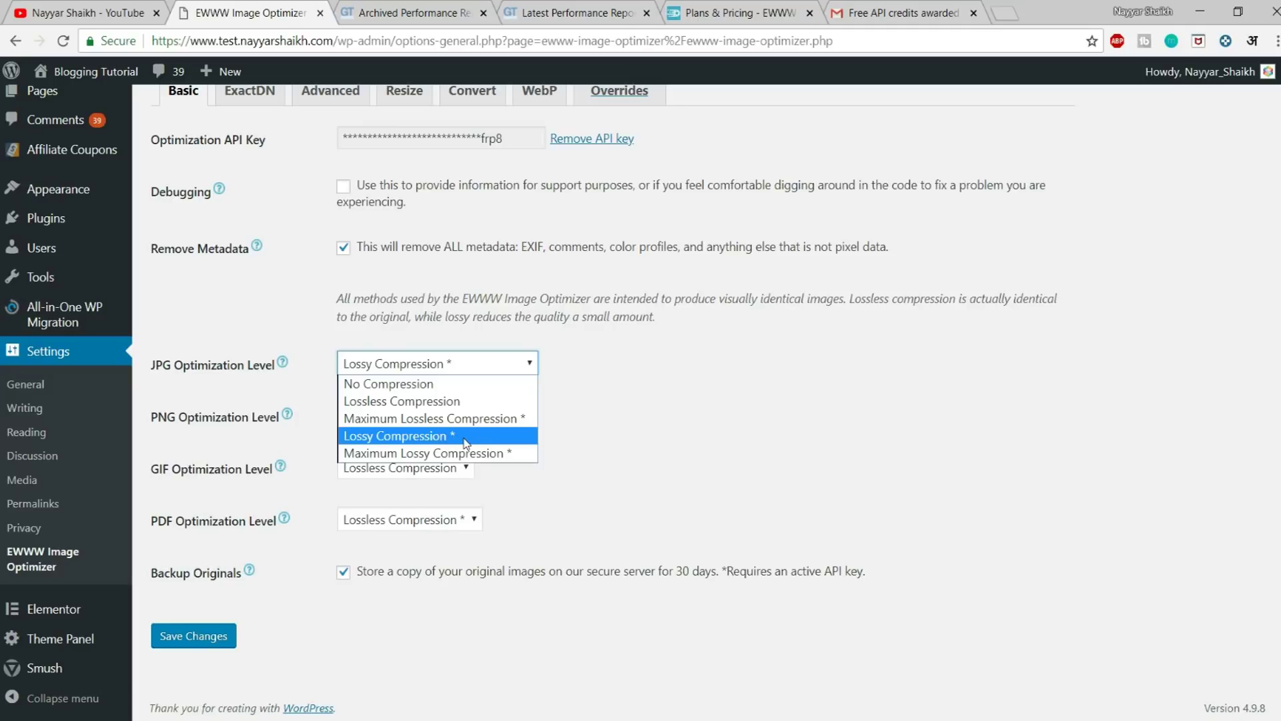
{"action": "left_click", "coordinate": [465, 437]}
{"action": "left_click", "coordinate": [426, 364]}
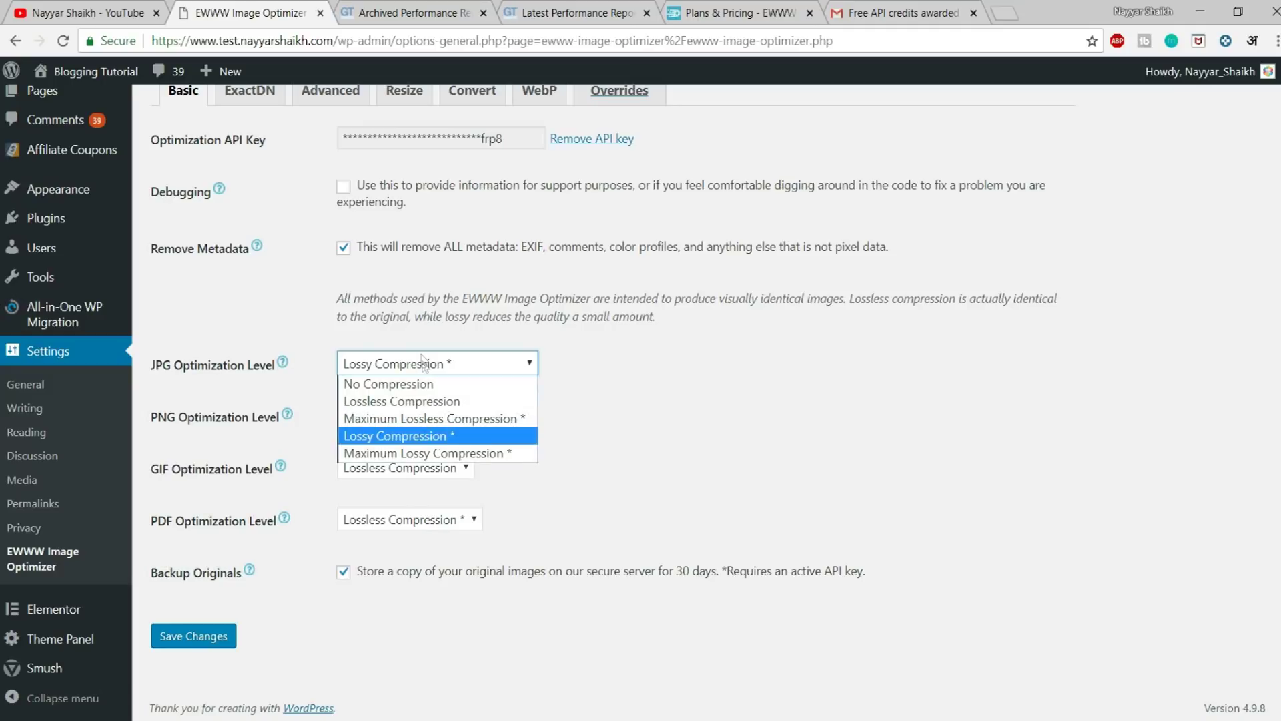
{"action": "left_click", "coordinate": [440, 454]}
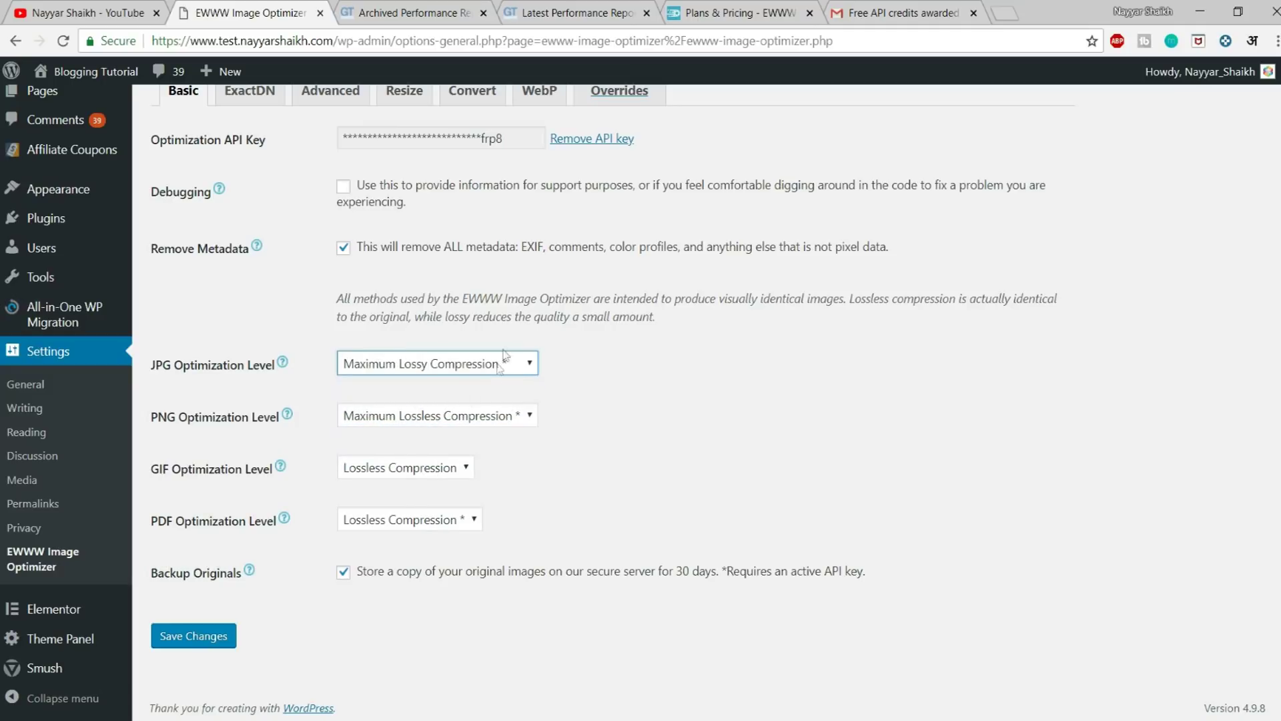
- Set the PNG Optimization Level to Maximum Lossy Compression
{"action": "left_click_drag", "start_coordinate": [150, 418], "coordinate": [202, 427]}
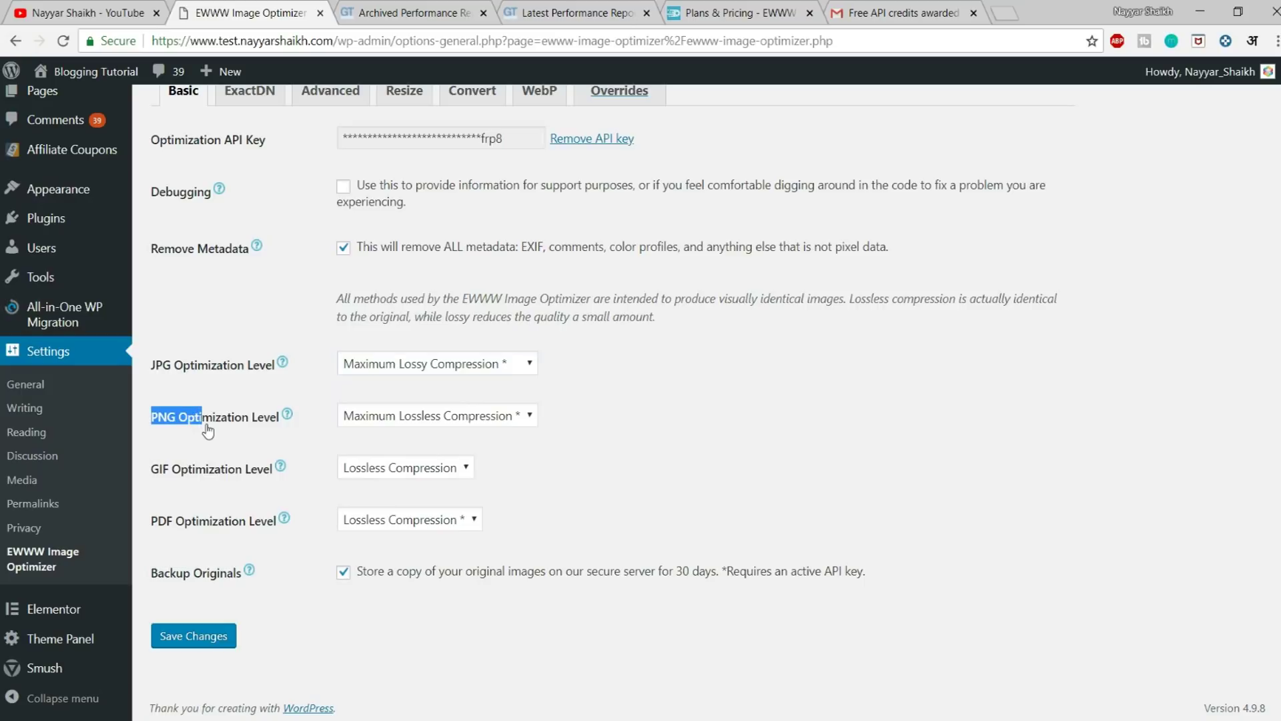
{"action": "left_click", "coordinate": [410, 425]}
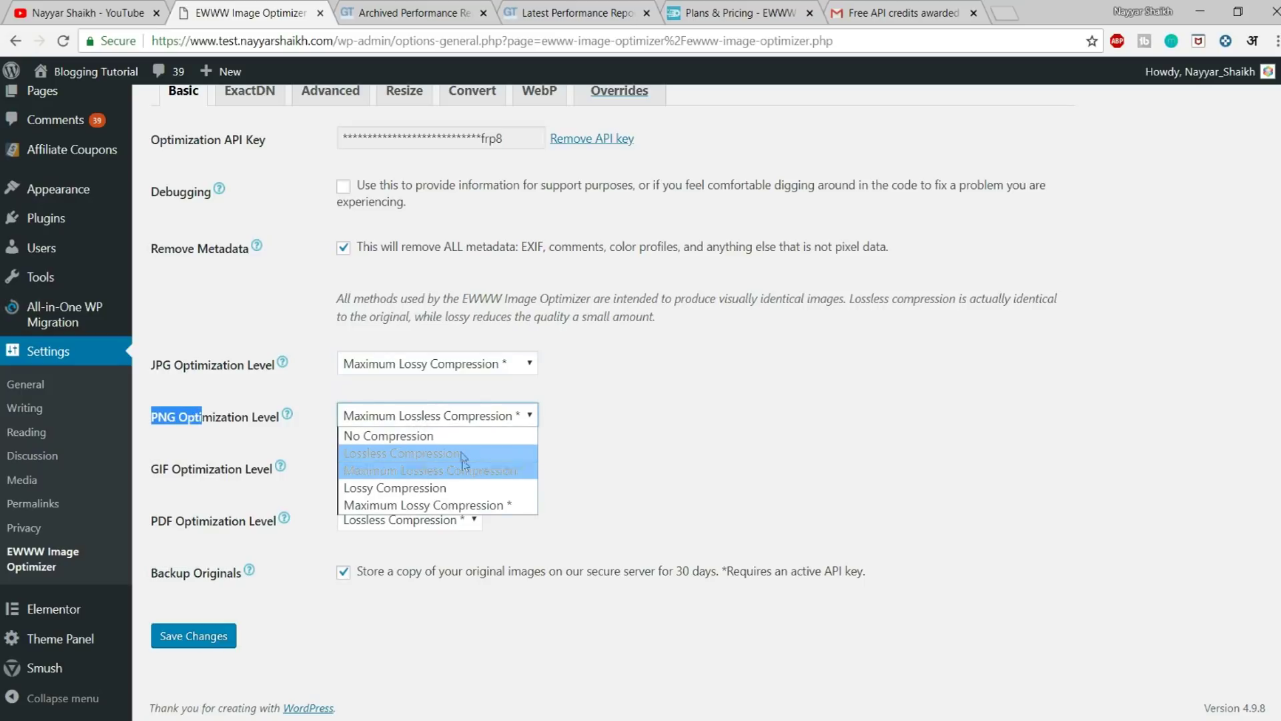
{"action": "left_click", "coordinate": [421, 507]}
{"action": "left_click", "coordinate": [627, 451]}
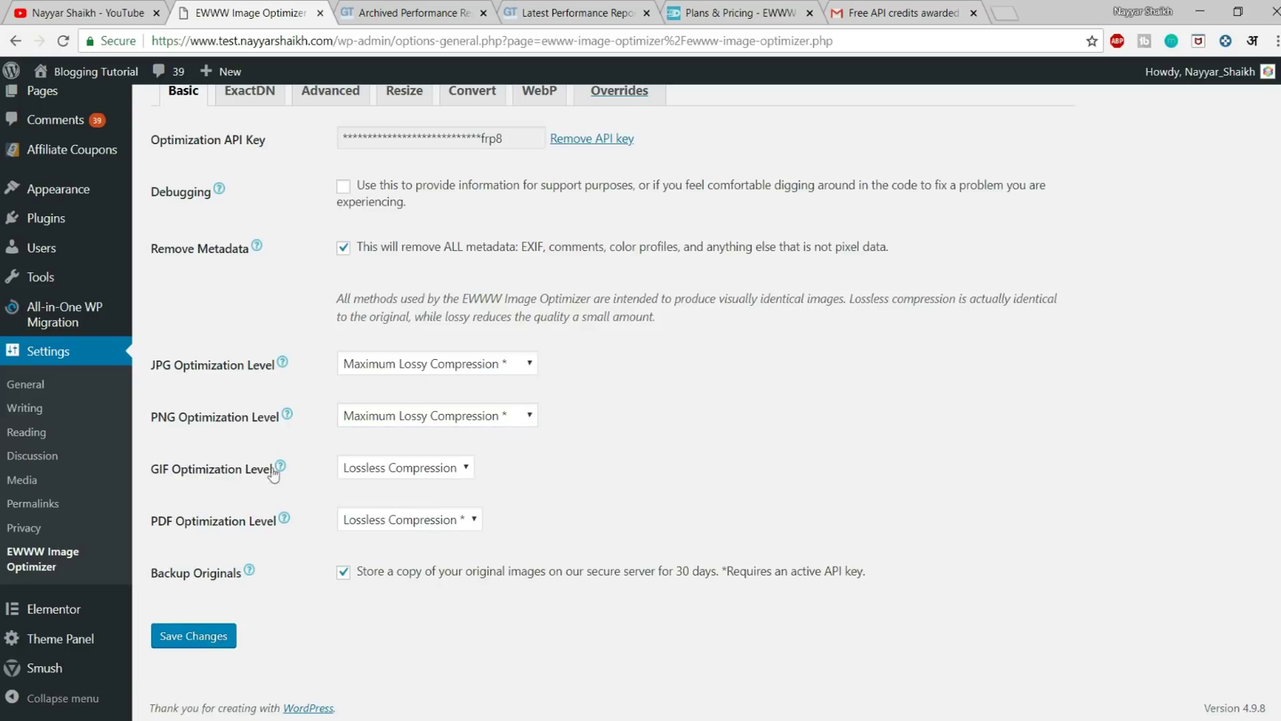
- Keep the GIF level at Lossless Compression, set the PDF level to Lossy Compression, and save the changes
{"action": "left_click", "coordinate": [400, 475]}
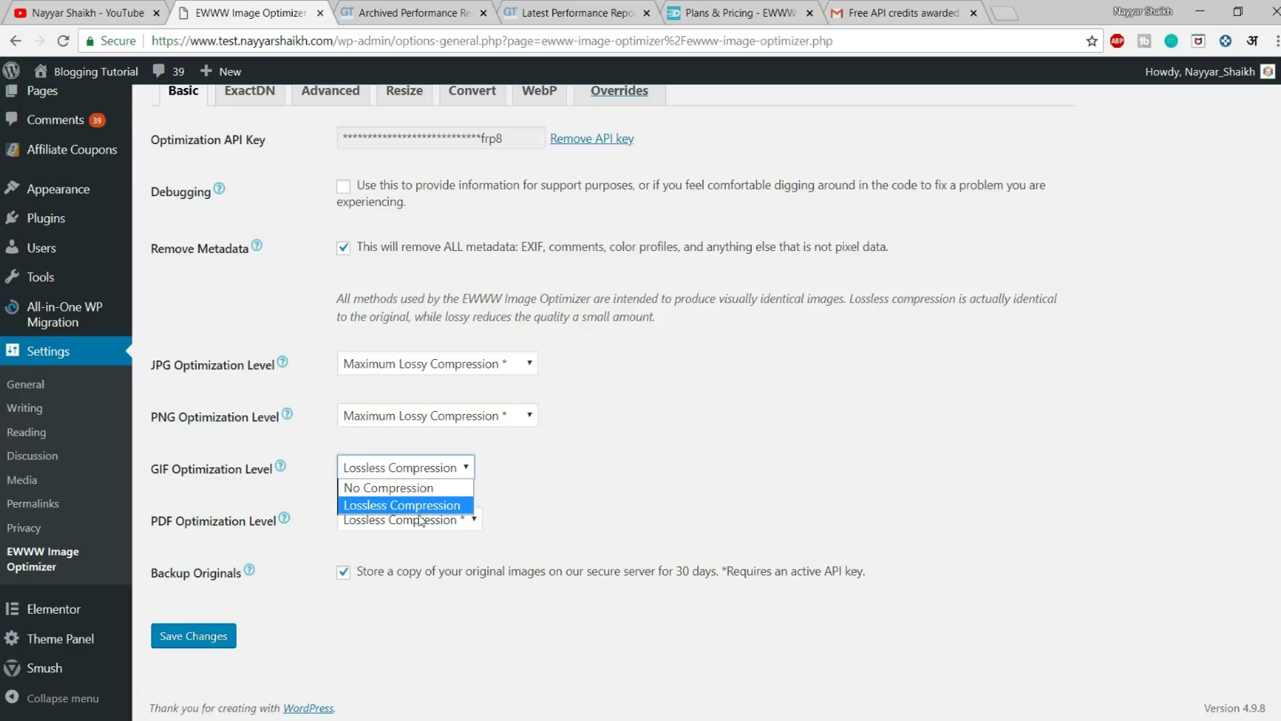
{"action": "left_click", "coordinate": [385, 508]}
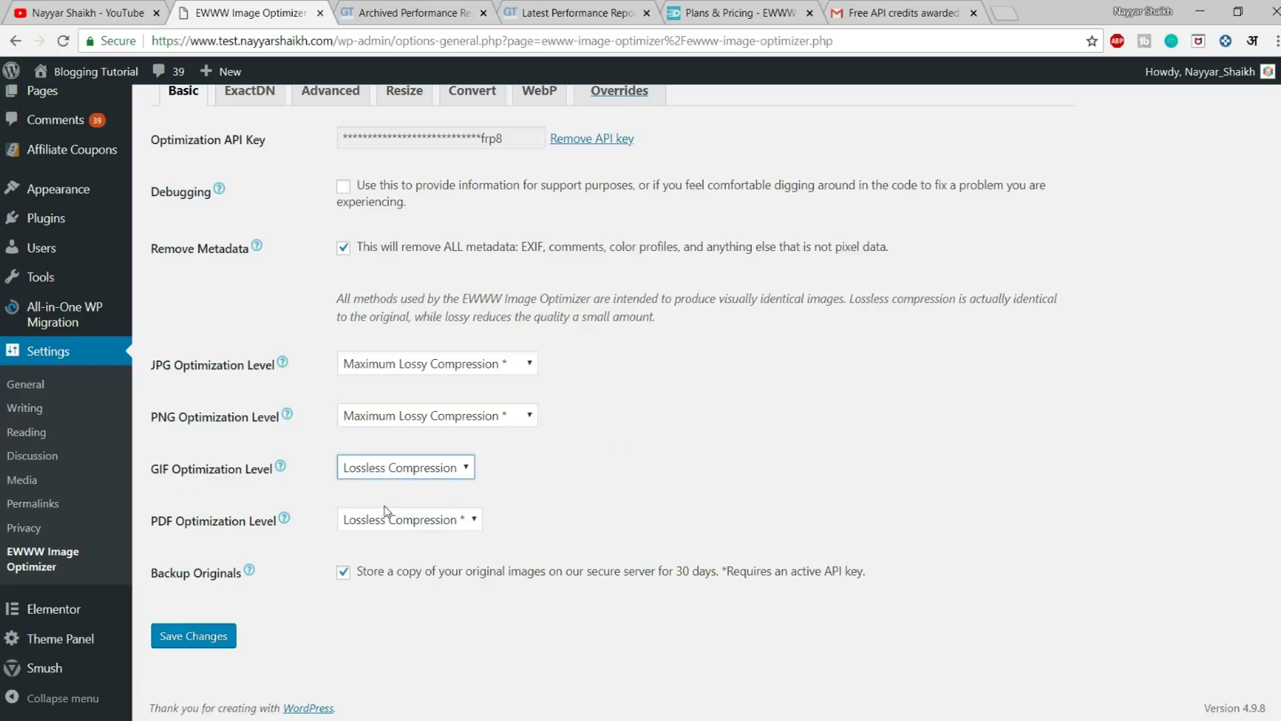
{"action": "left_click", "coordinate": [447, 519]}
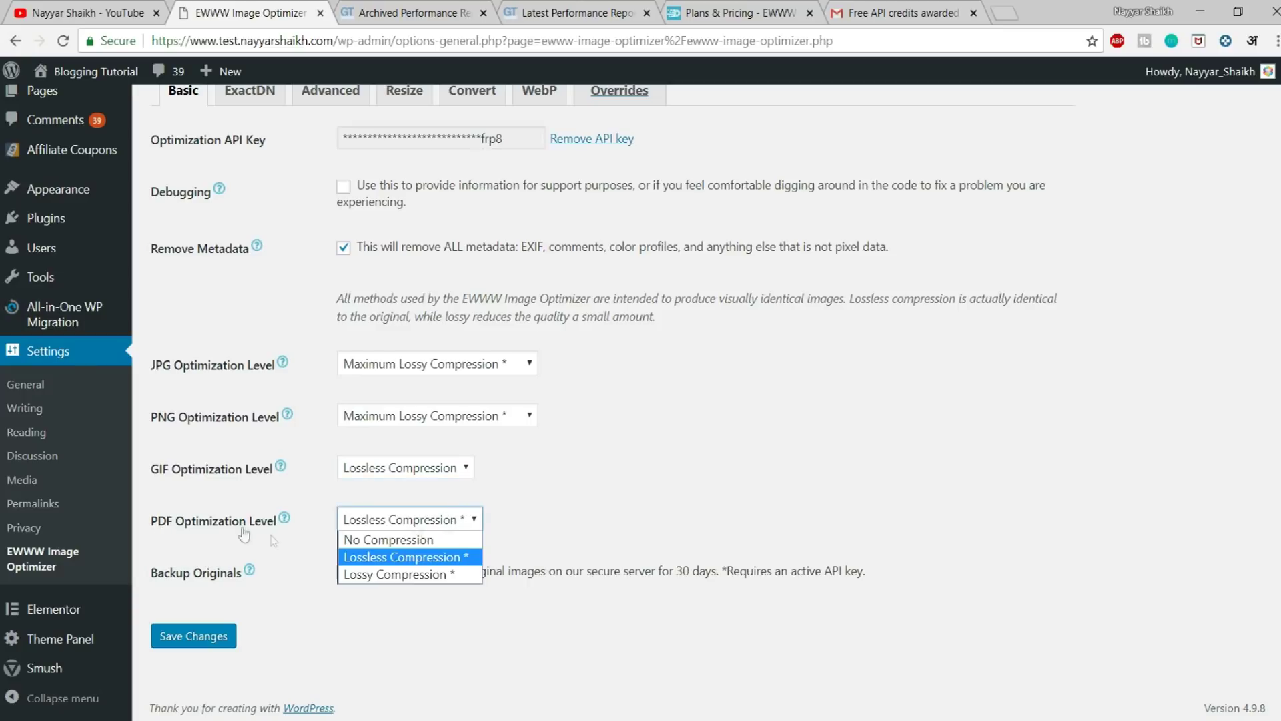
{"action": "left_click", "coordinate": [398, 574]}
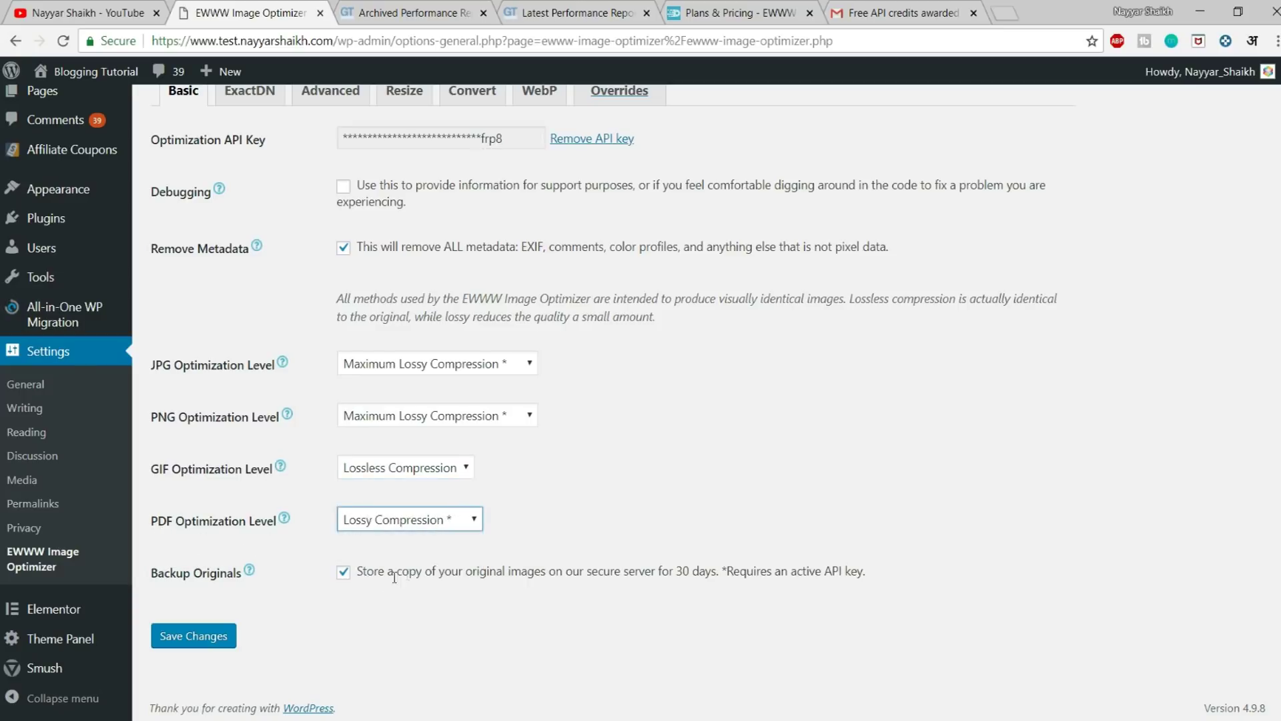
{"action": "left_click", "coordinate": [206, 644]}
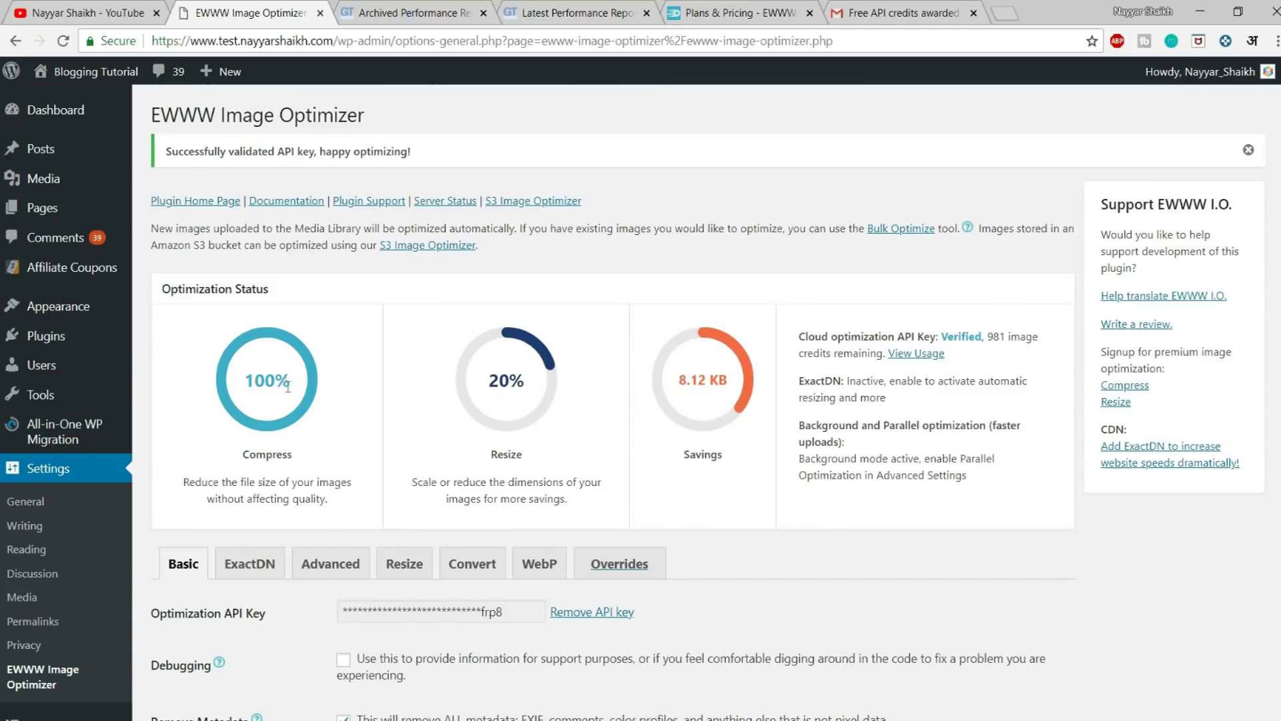
{"action": "mouse_move", "coordinate": [320, 383]}
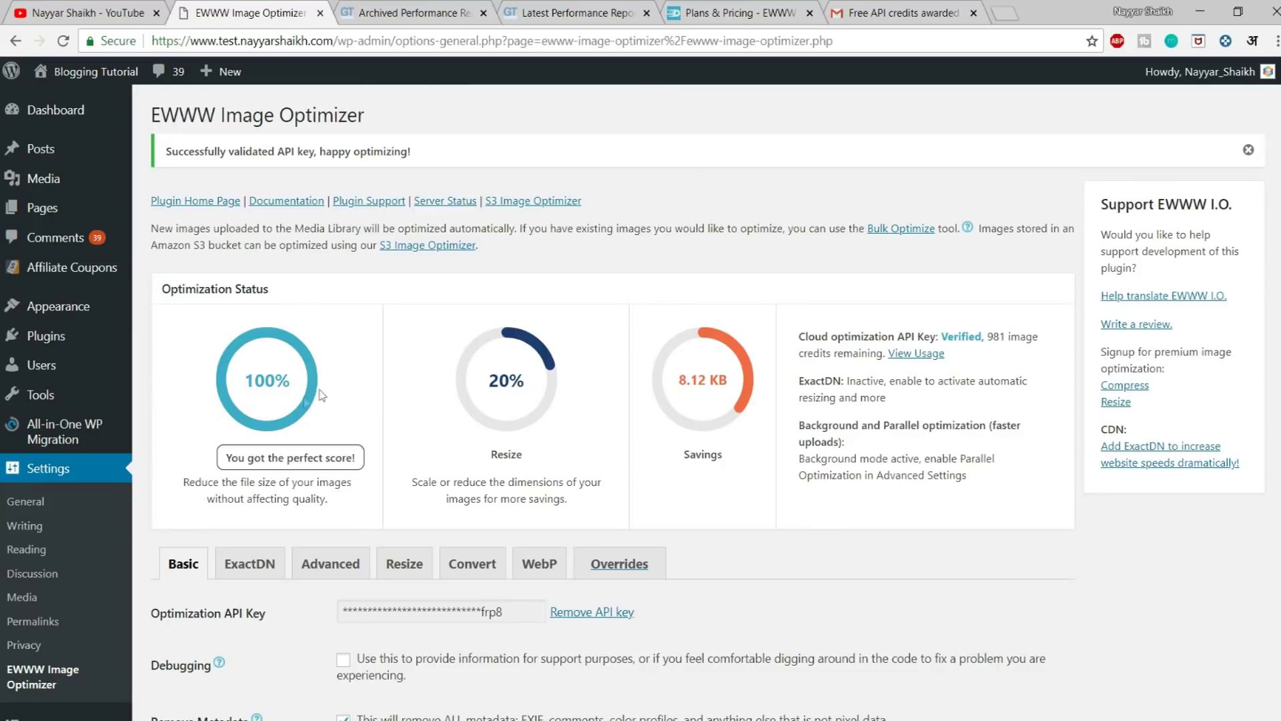
- Review the ExactDN settings, including WebP Conversion and JS/CSS Minification, and enable CDN and automatic image resizing
{"action": "scroll", "coordinate": [722, 477], "scroll_direction": "down", "scroll_amount": 5}
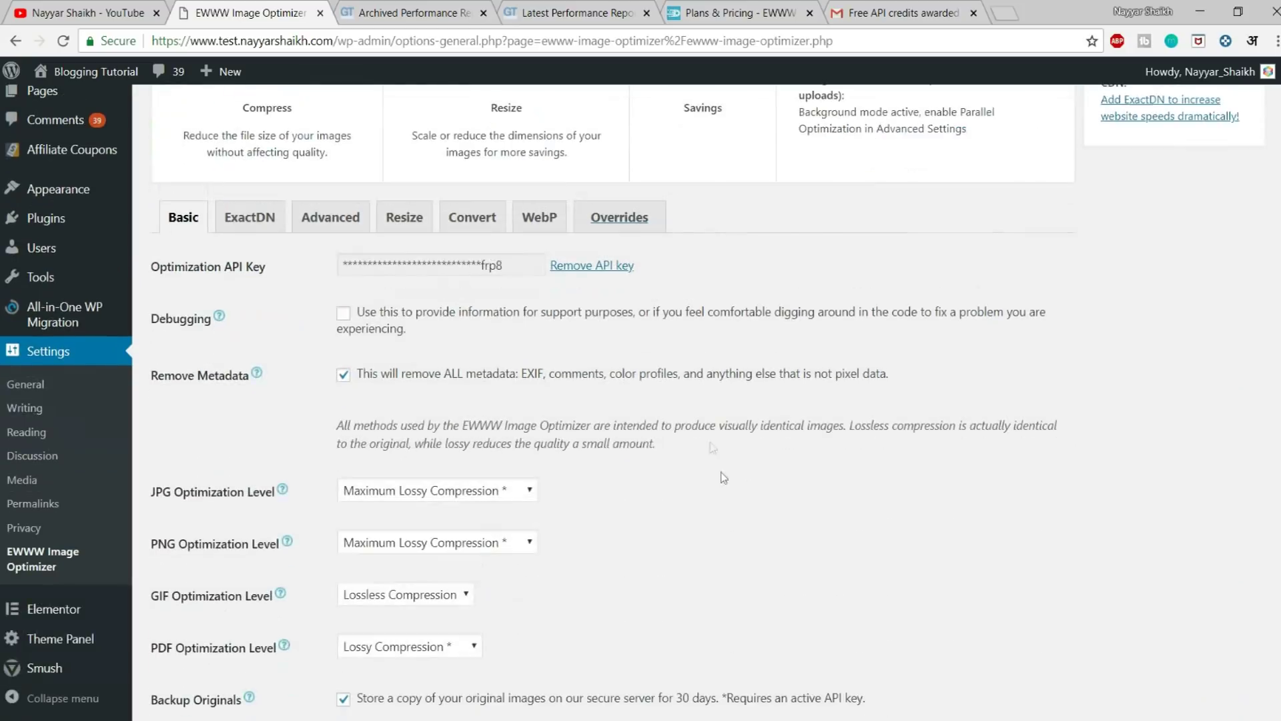
{"action": "left_click", "coordinate": [250, 227]}
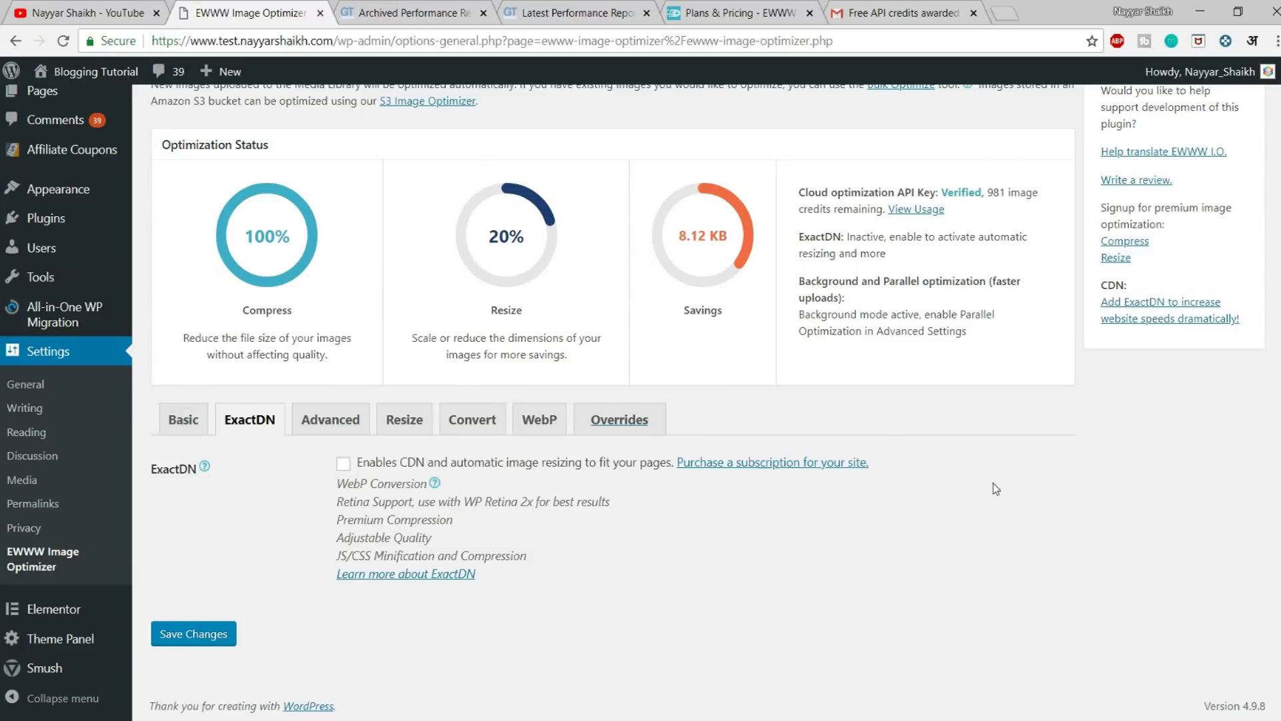
{"action": "left_click_drag", "start_coordinate": [338, 485], "coordinate": [404, 485]}
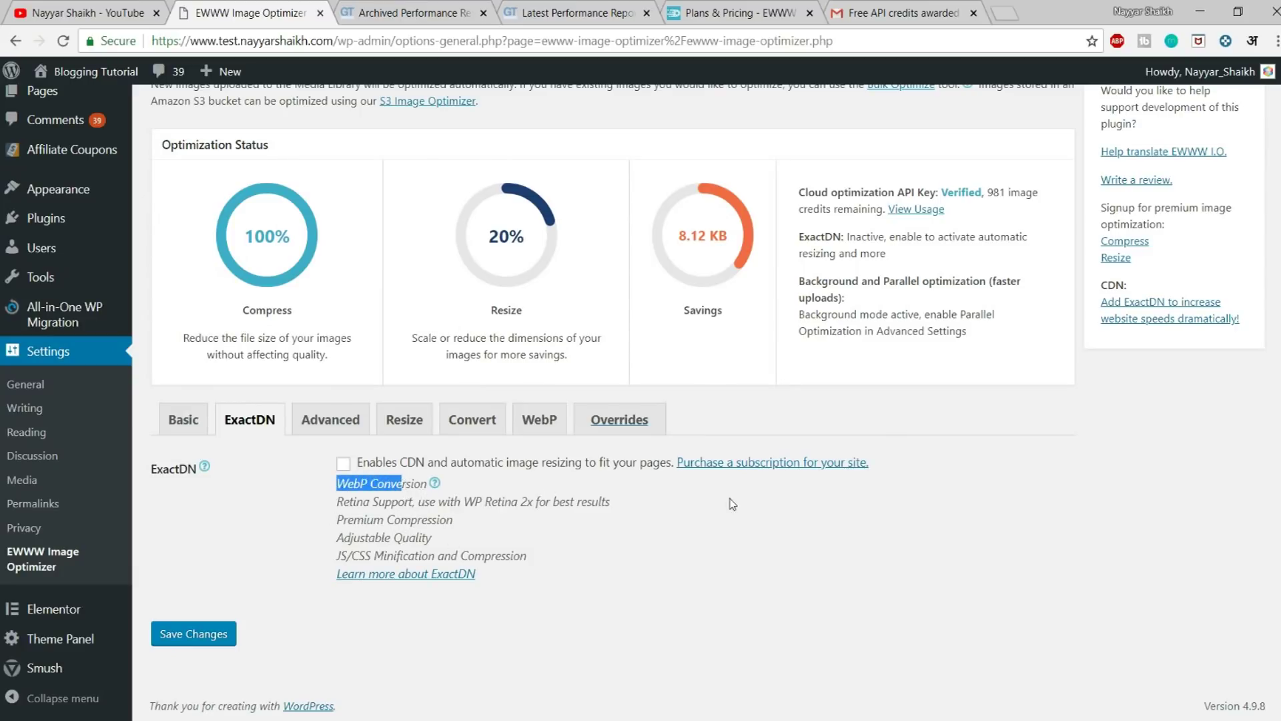
{"action": "left_click", "coordinate": [400, 490]}
{"action": "left_click_drag", "start_coordinate": [334, 485], "coordinate": [367, 483]}
{"action": "left_click_drag", "start_coordinate": [493, 558], "coordinate": [351, 558]}
{"action": "left_click", "coordinate": [357, 557]}
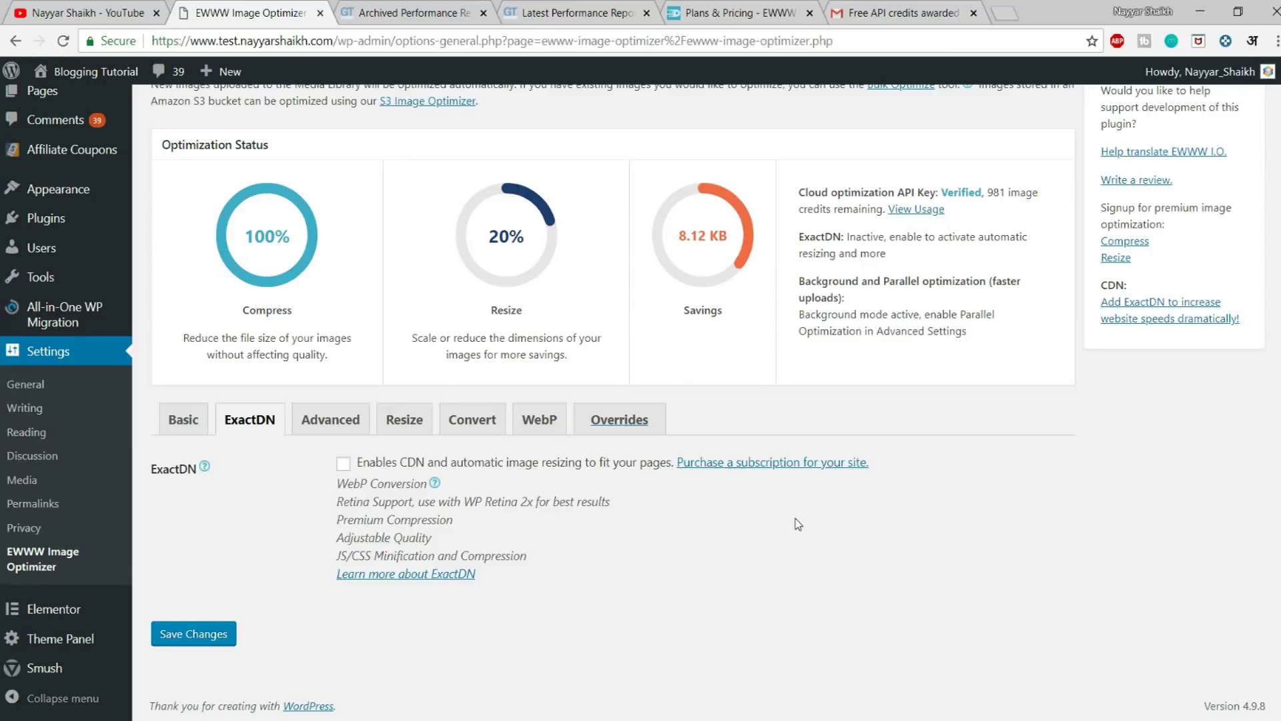
{"action": "left_click", "coordinate": [345, 465]}
- Look up the Monthly ExactDN Plan on the EWWW Plans & Pricing page and return to the plugin settings
{"action": "left_click", "coordinate": [352, 575]}
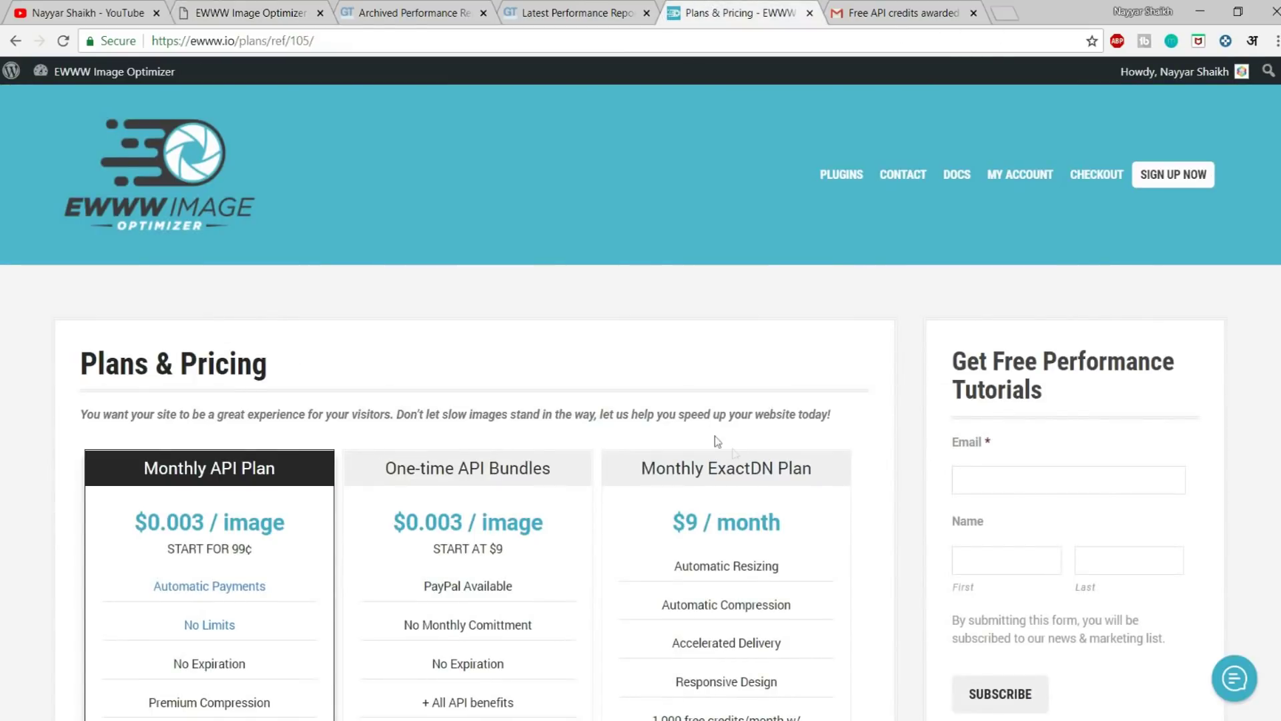
{"action": "scroll", "coordinate": [715, 435], "scroll_direction": "down", "scroll_amount": 2}
{"action": "left_click_drag", "start_coordinate": [644, 287], "coordinate": [839, 286]}
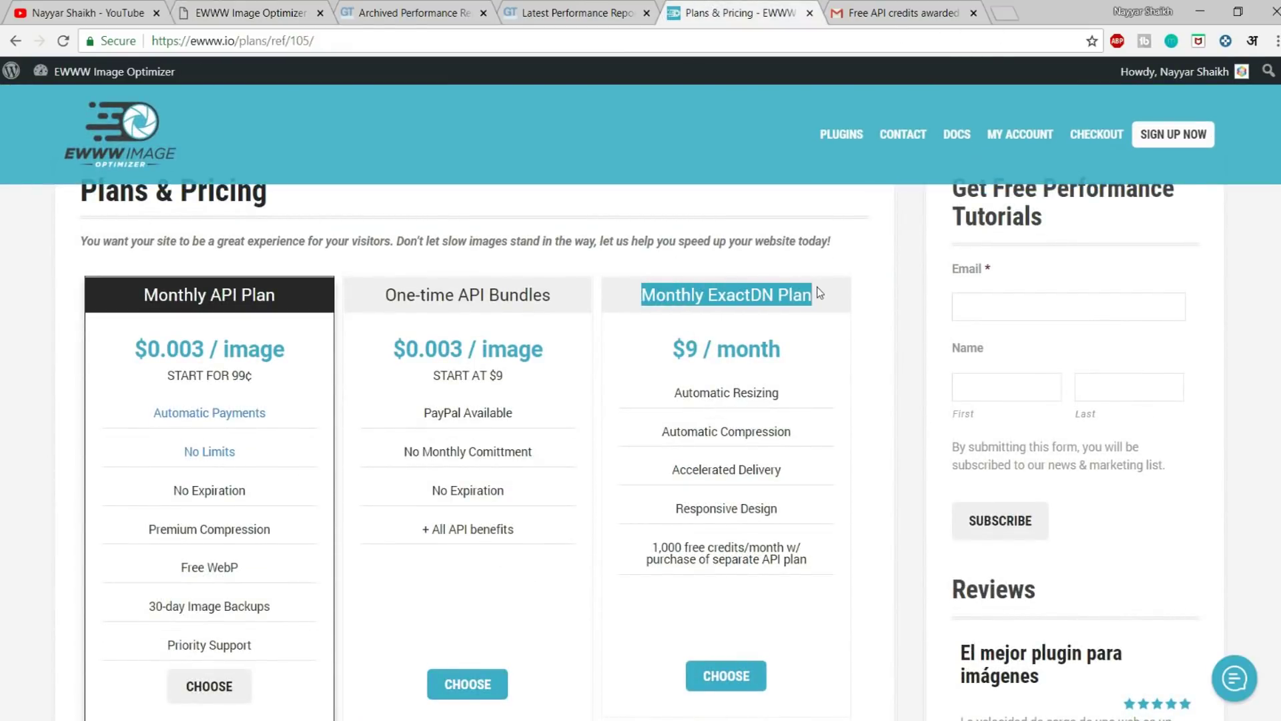
{"action": "left_click", "coordinate": [710, 295]}
{"action": "left_click_drag", "start_coordinate": [710, 295], "coordinate": [827, 301]}
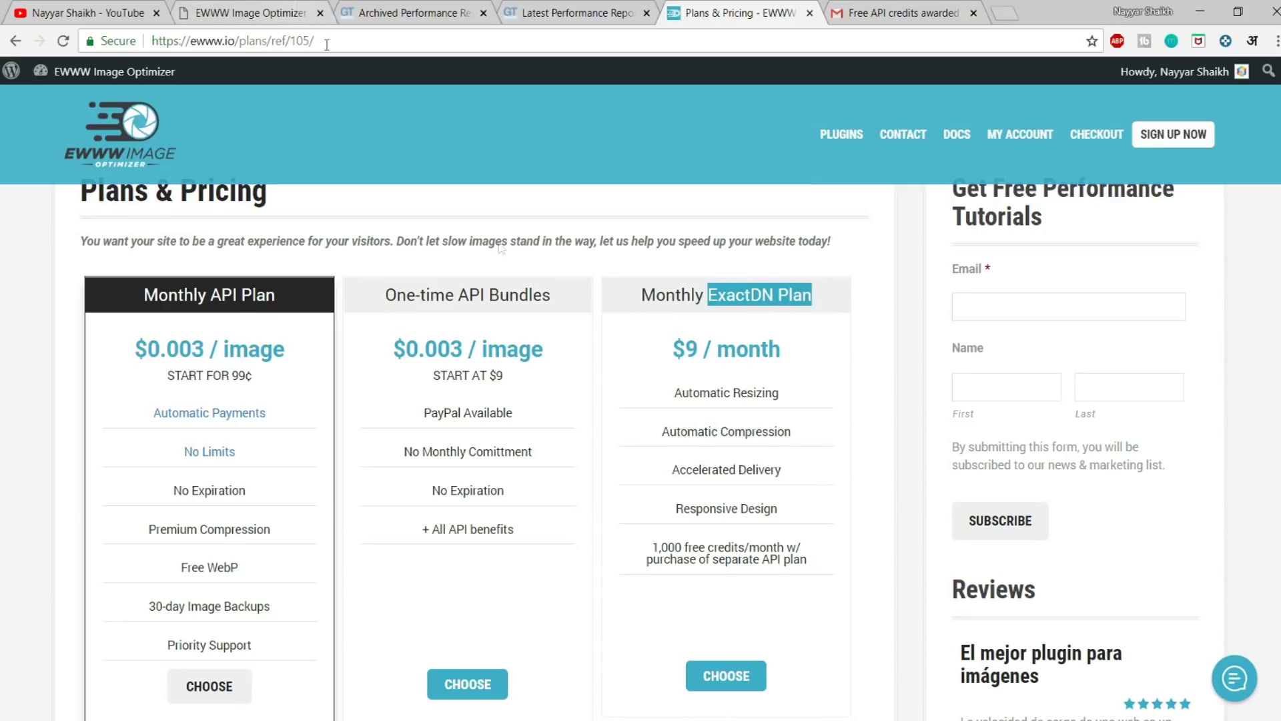
{"action": "left_click", "coordinate": [261, 10]}
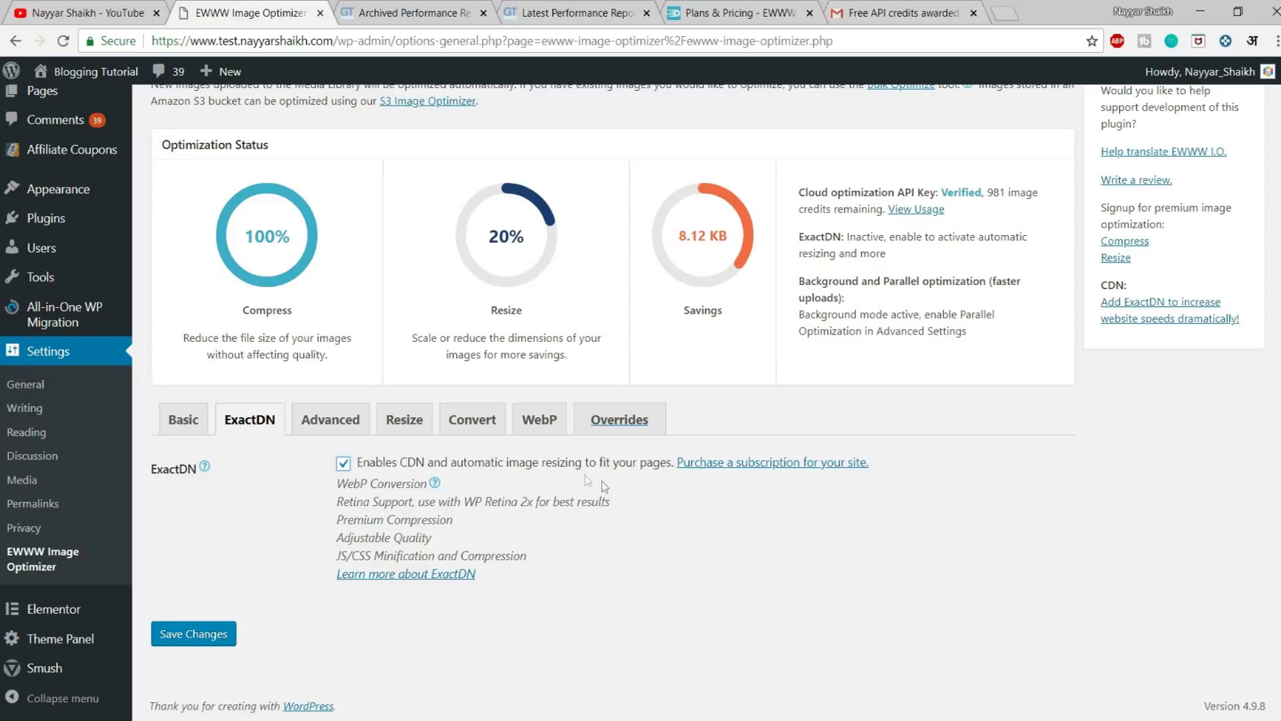
- Compare the ExactDN feature list, including Adjustable Quality, with the Monthly ExactDN Plan on the pricing page
{"action": "left_click_drag", "start_coordinate": [336, 545], "coordinate": [479, 539]}
{"action": "left_click", "coordinate": [479, 539]}
{"action": "left_click", "coordinate": [720, 8]}
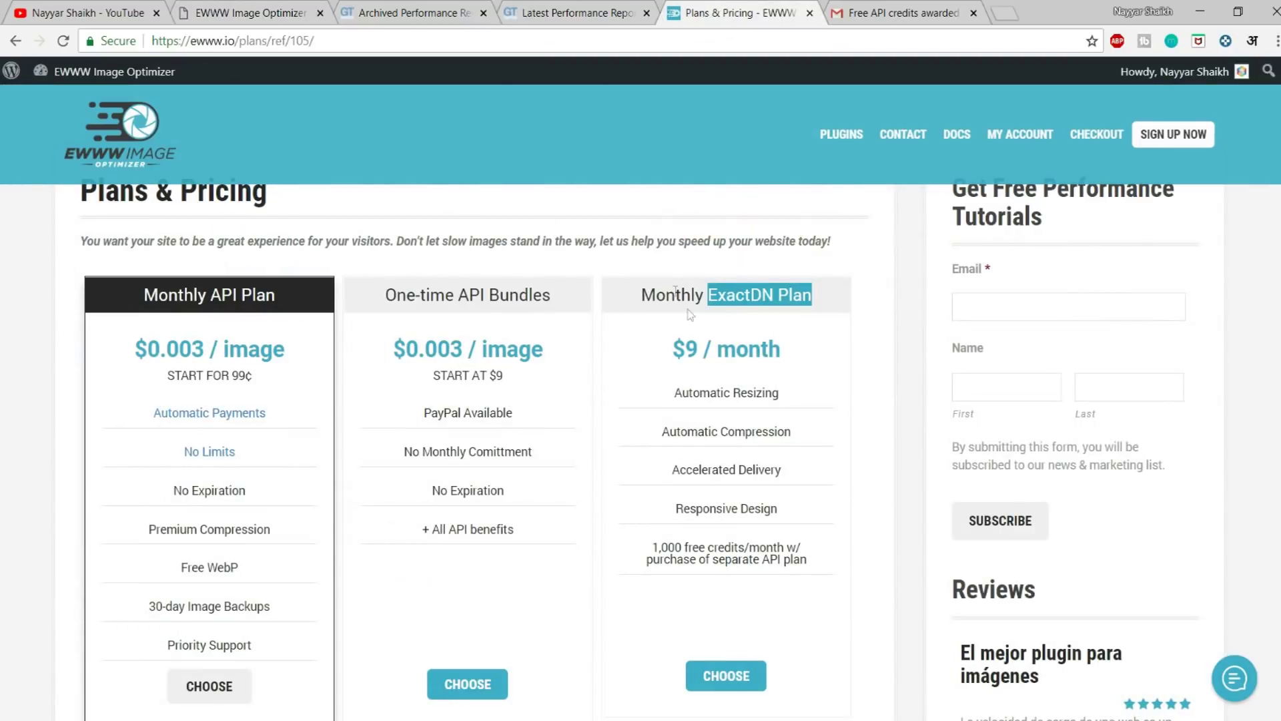
{"action": "left_click_drag", "start_coordinate": [640, 295], "coordinate": [821, 296]}
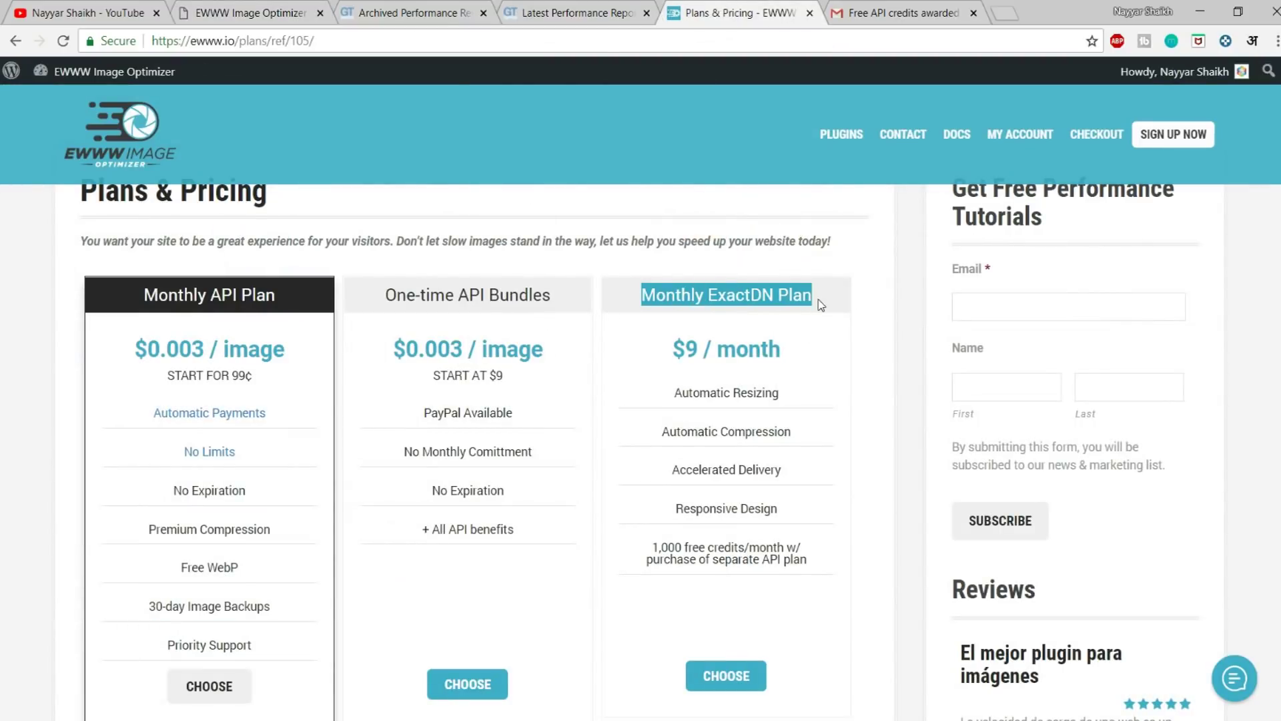
{"action": "left_click", "coordinate": [267, 10]}
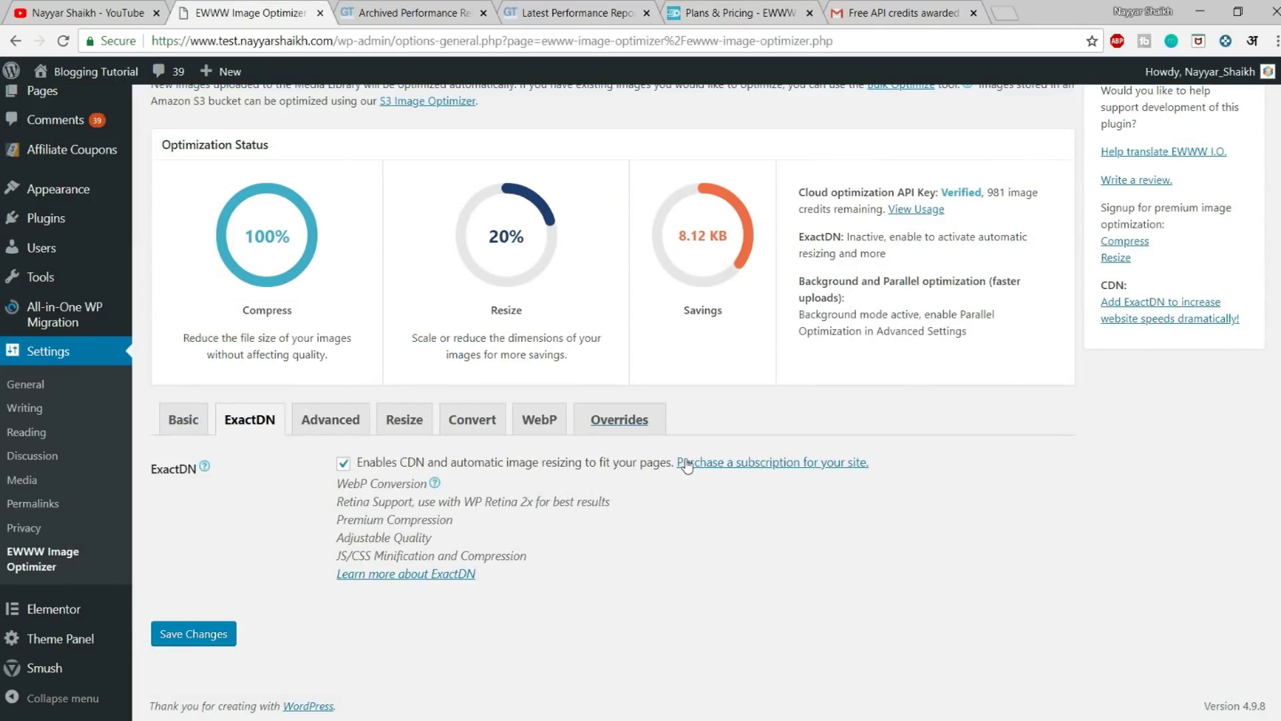
{"action": "left_click", "coordinate": [180, 421]}
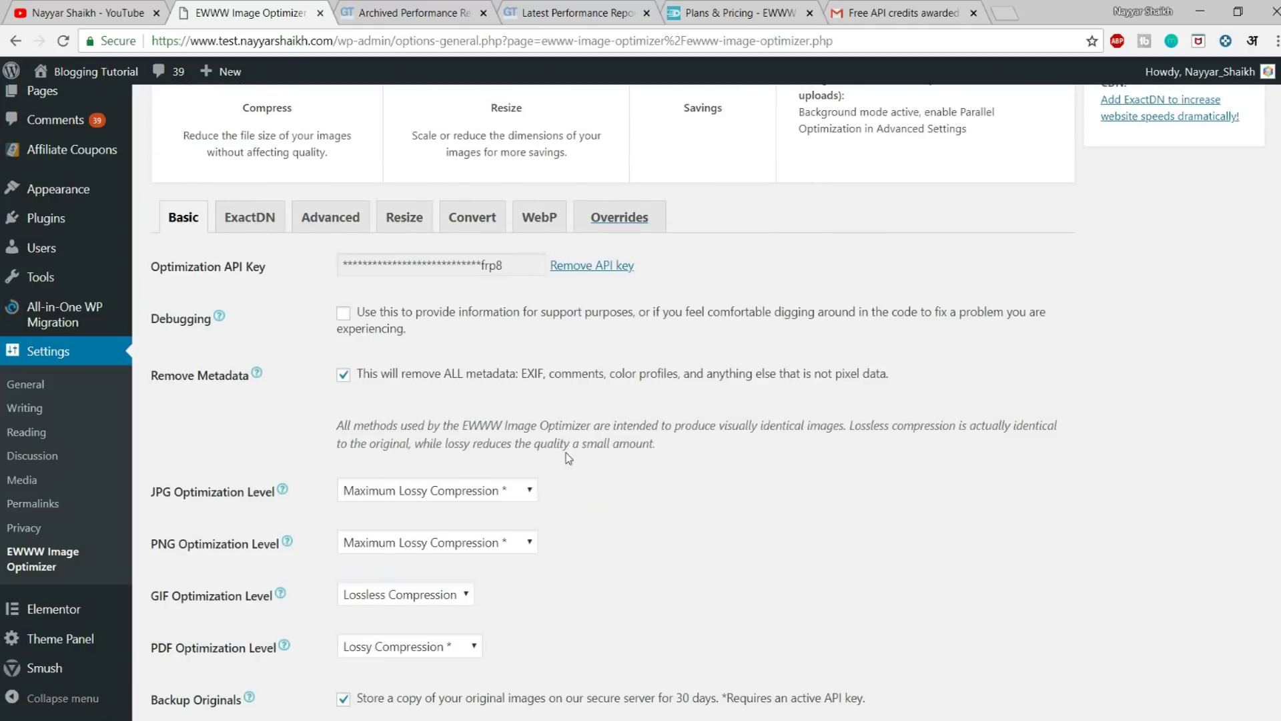
{"action": "left_click", "coordinate": [251, 215]}
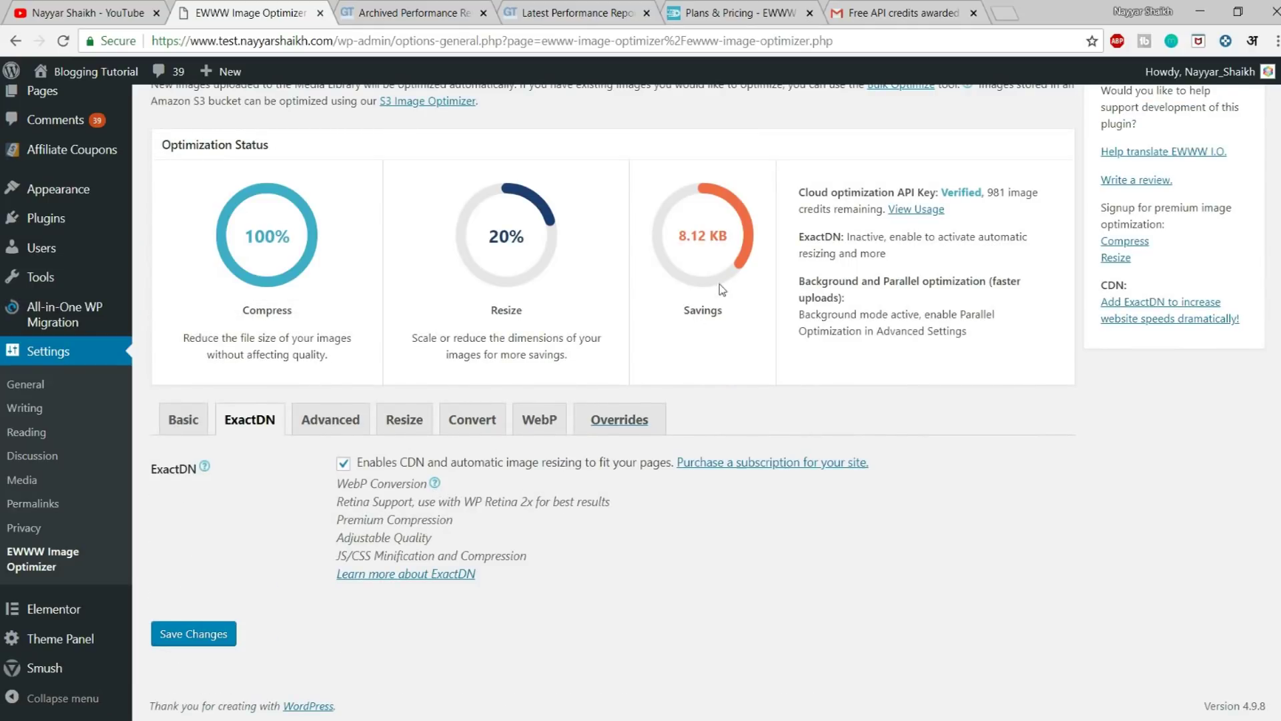
- Open the Flipkart site in a new tab and browse its homepage as an example of an image-heavy site
{"action": "left_click", "coordinate": [1000, 10]}
{"action": "type", "text": "fli"}
{"action": "key", "text": "Return"}
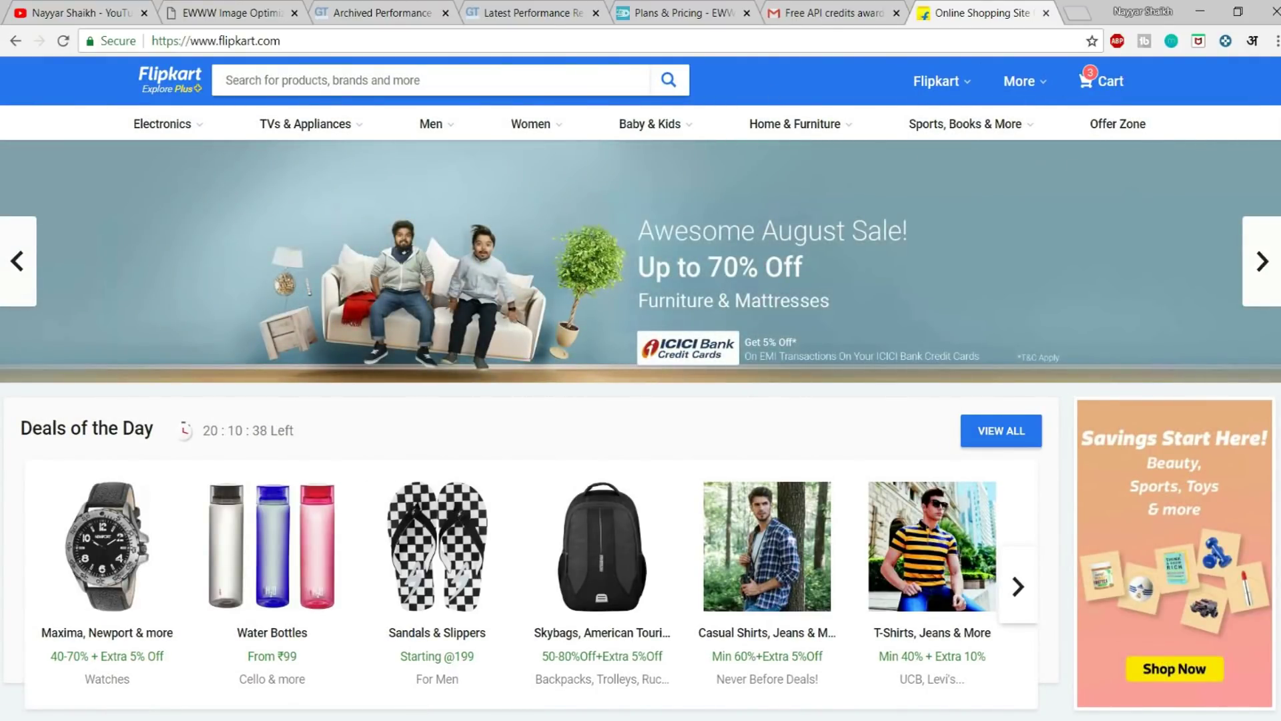
{"action": "scroll", "coordinate": [640, 412], "scroll_direction": "down", "scroll_amount": 20}
{"action": "scroll", "coordinate": [641, 413], "scroll_direction": "down", "scroll_amount": 20}
{"action": "scroll", "coordinate": [641, 412], "scroll_direction": "down", "scroll_amount": 10}
{"action": "scroll", "coordinate": [640, 413], "scroll_direction": "up", "scroll_amount": 20}
{"action": "scroll", "coordinate": [640, 413], "scroll_direction": "up", "scroll_amount": 15}
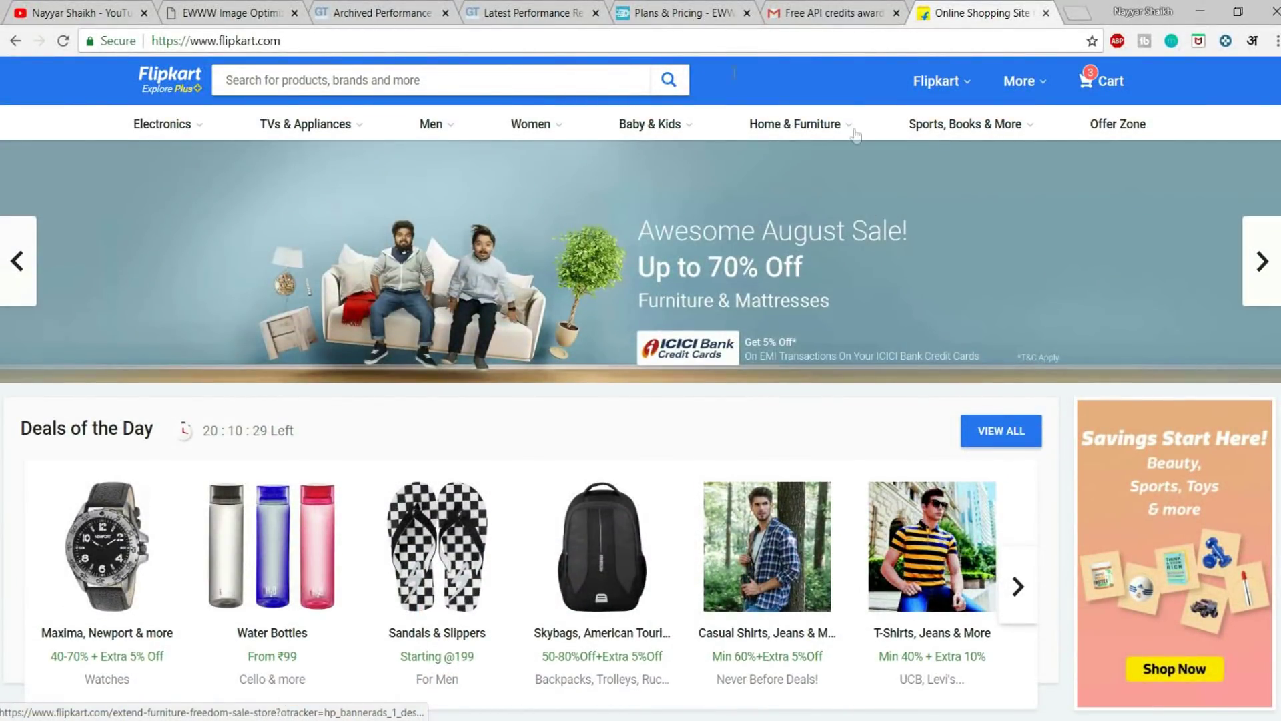
- Recheck the ExactDN plan on the pricing page and return to the plugin's Basic settings
{"action": "left_click", "coordinate": [292, 5]}
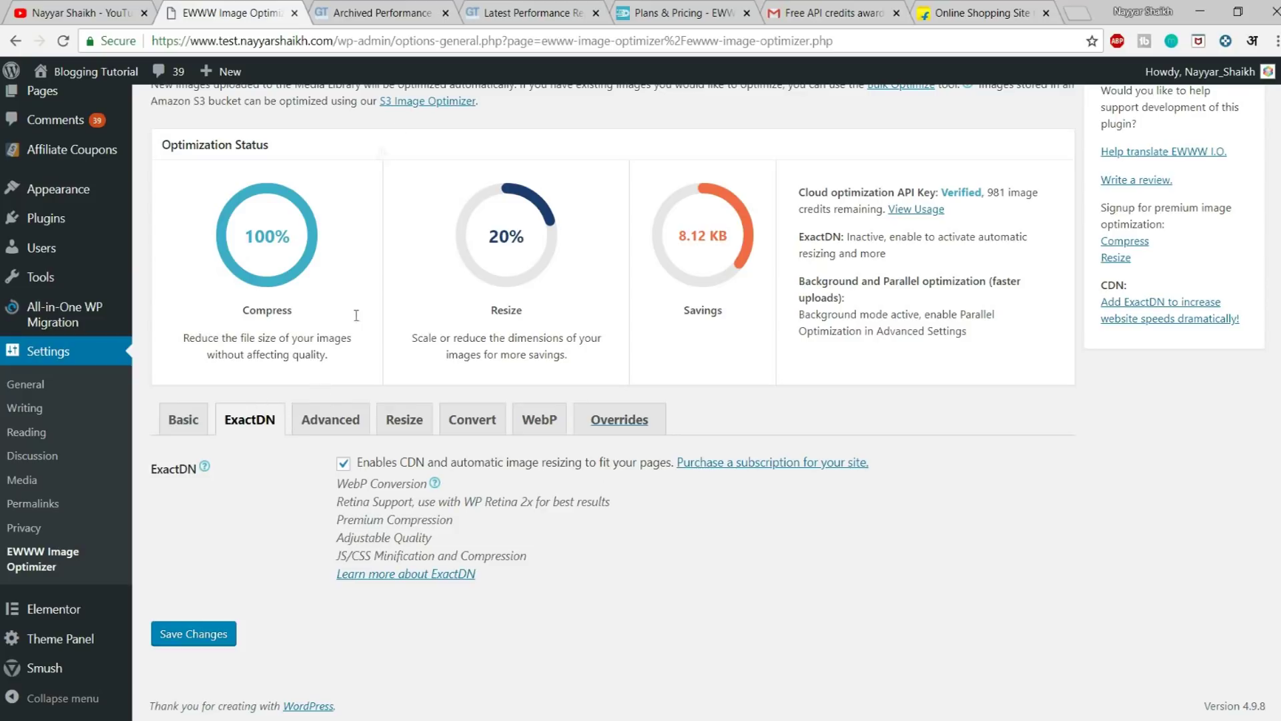
{"action": "left_click", "coordinate": [687, 13]}
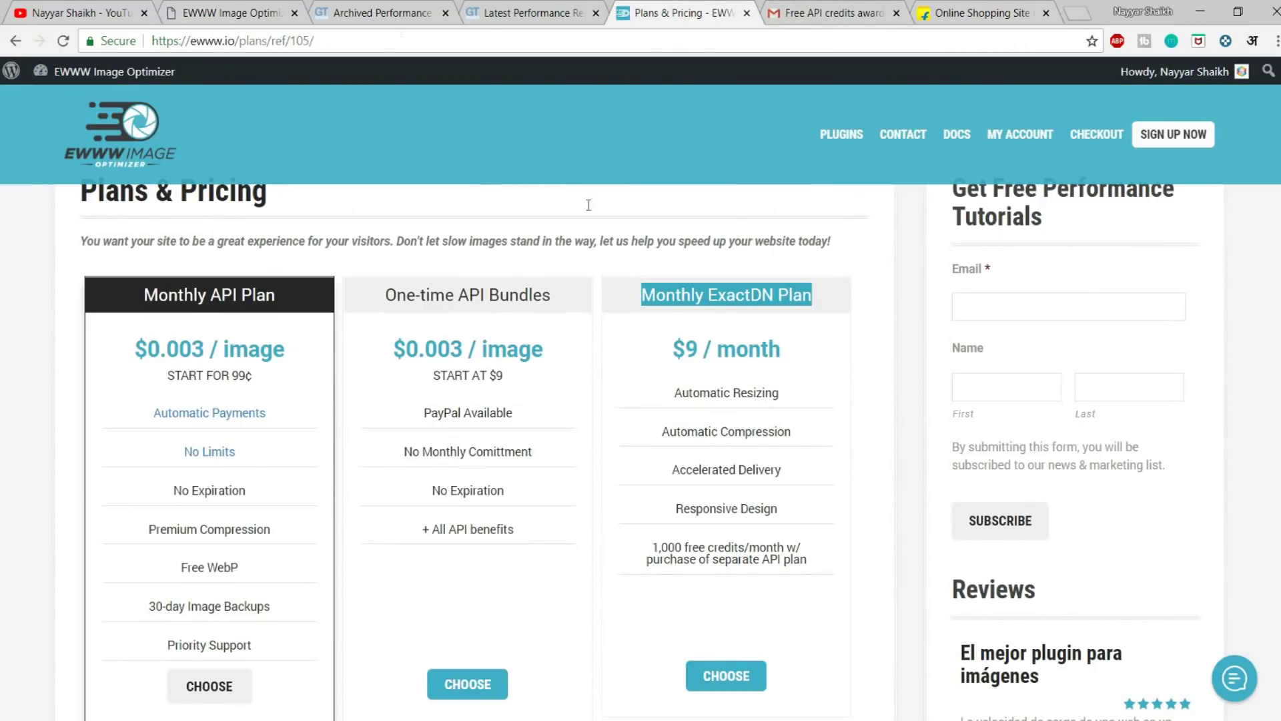
{"action": "left_click", "coordinate": [227, 13]}
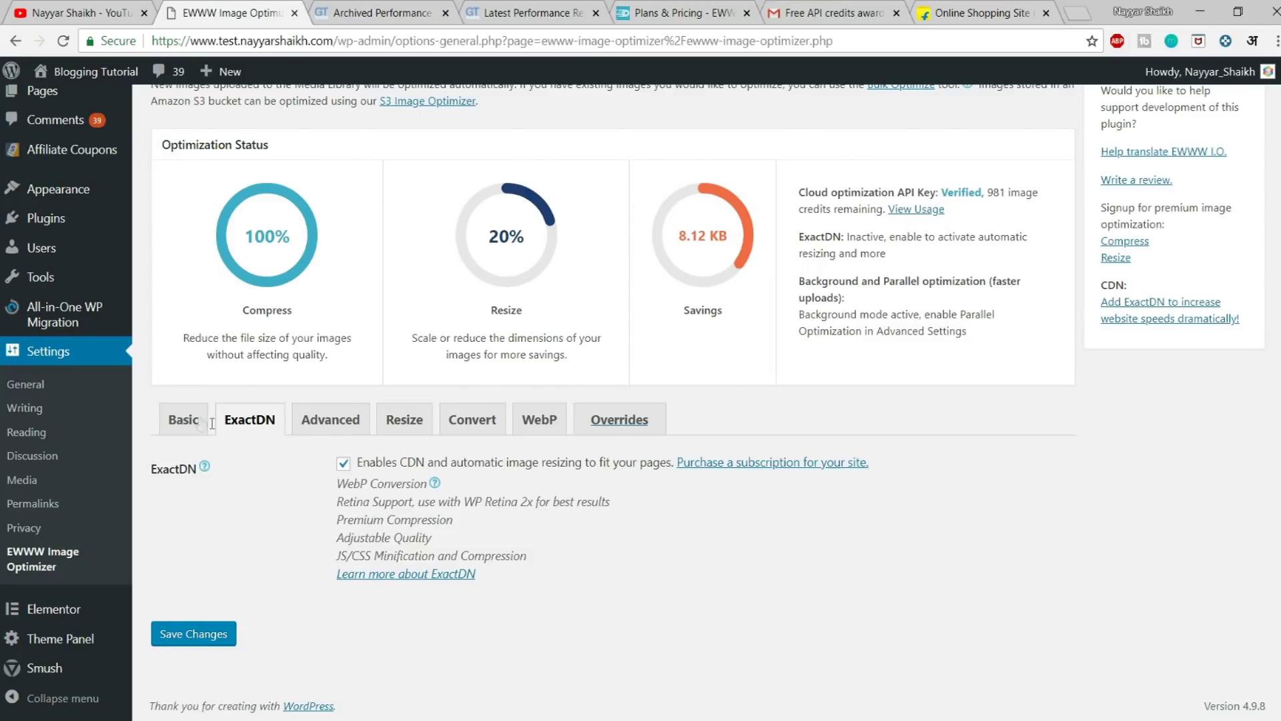
{"action": "left_click", "coordinate": [185, 420]}
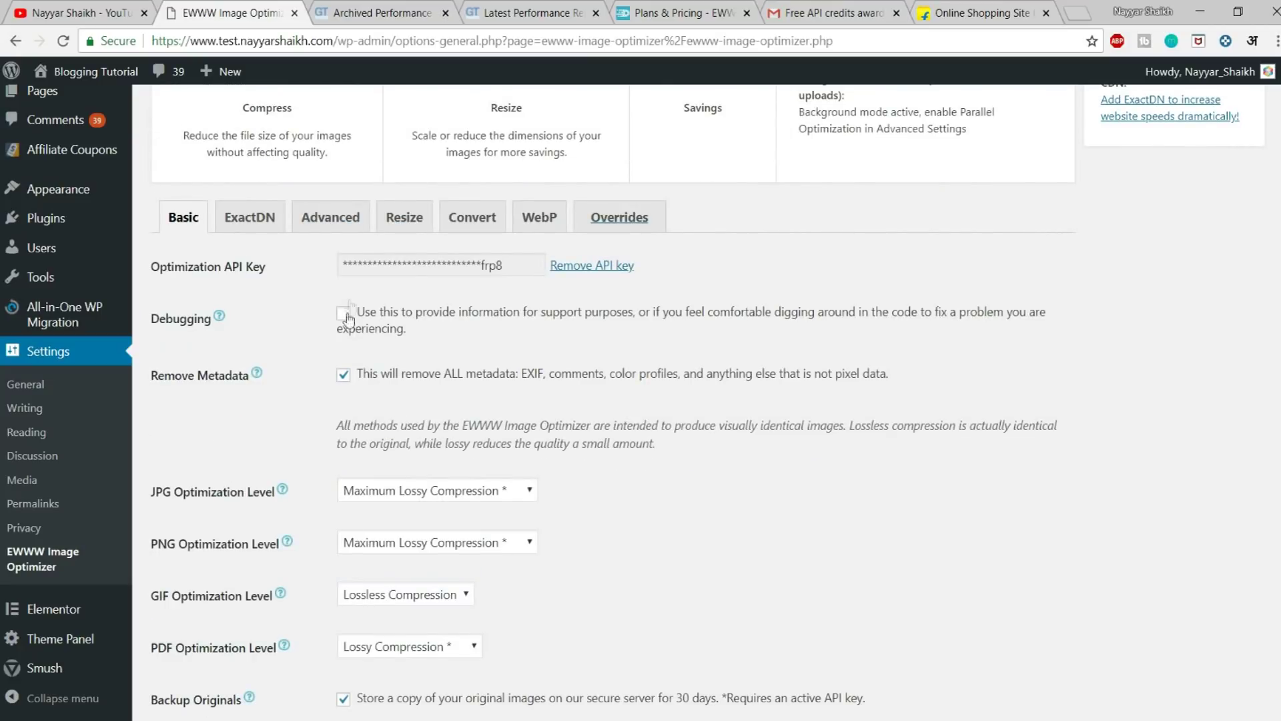
- Examine the JPG Quality Level option and its description in the plugin's Advanced settings
{"action": "left_click", "coordinate": [330, 217]}
{"action": "scroll", "coordinate": [541, 337], "scroll_direction": "up", "scroll_amount": 3}
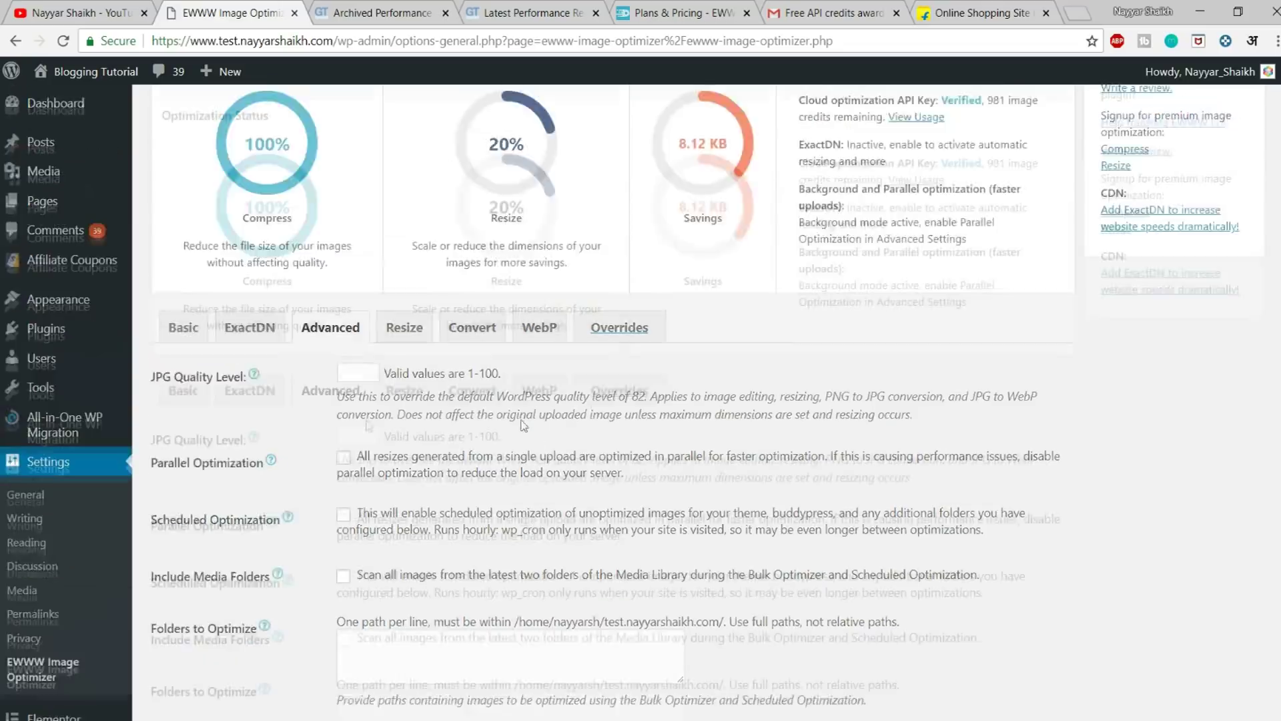
{"action": "left_click_drag", "start_coordinate": [151, 441], "coordinate": [235, 447]}
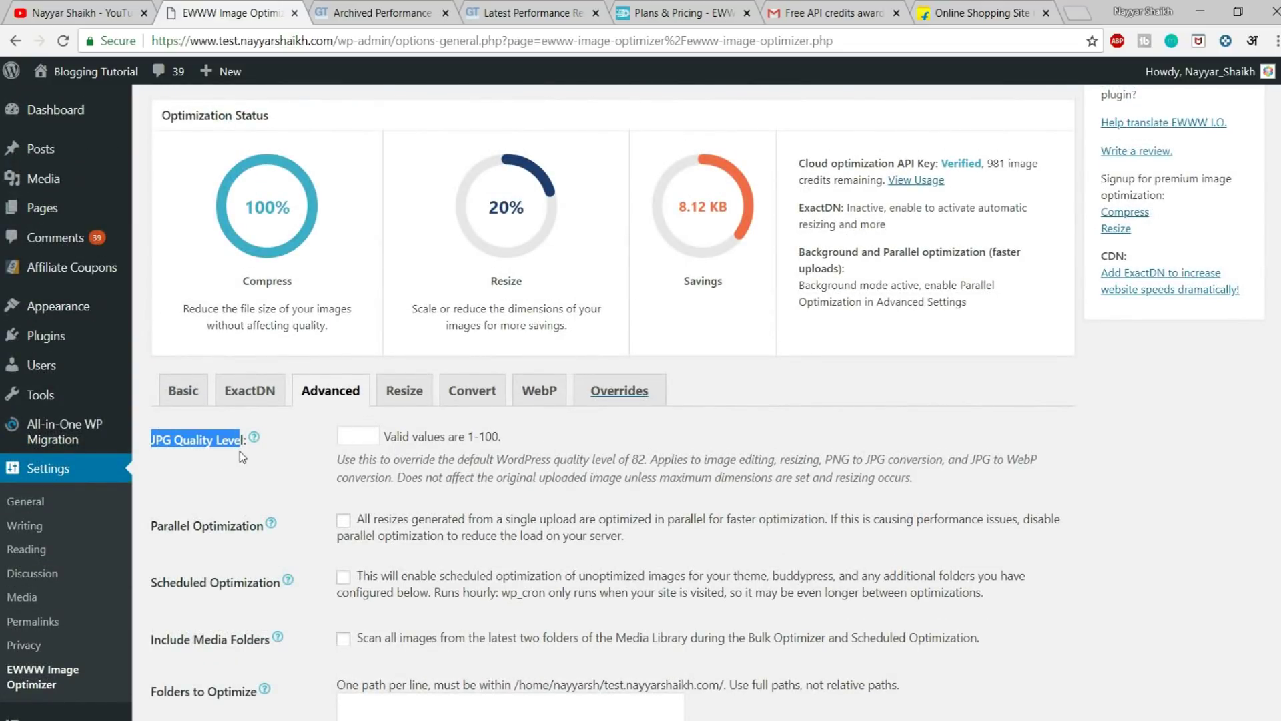
{"action": "left_click", "coordinate": [260, 471]}
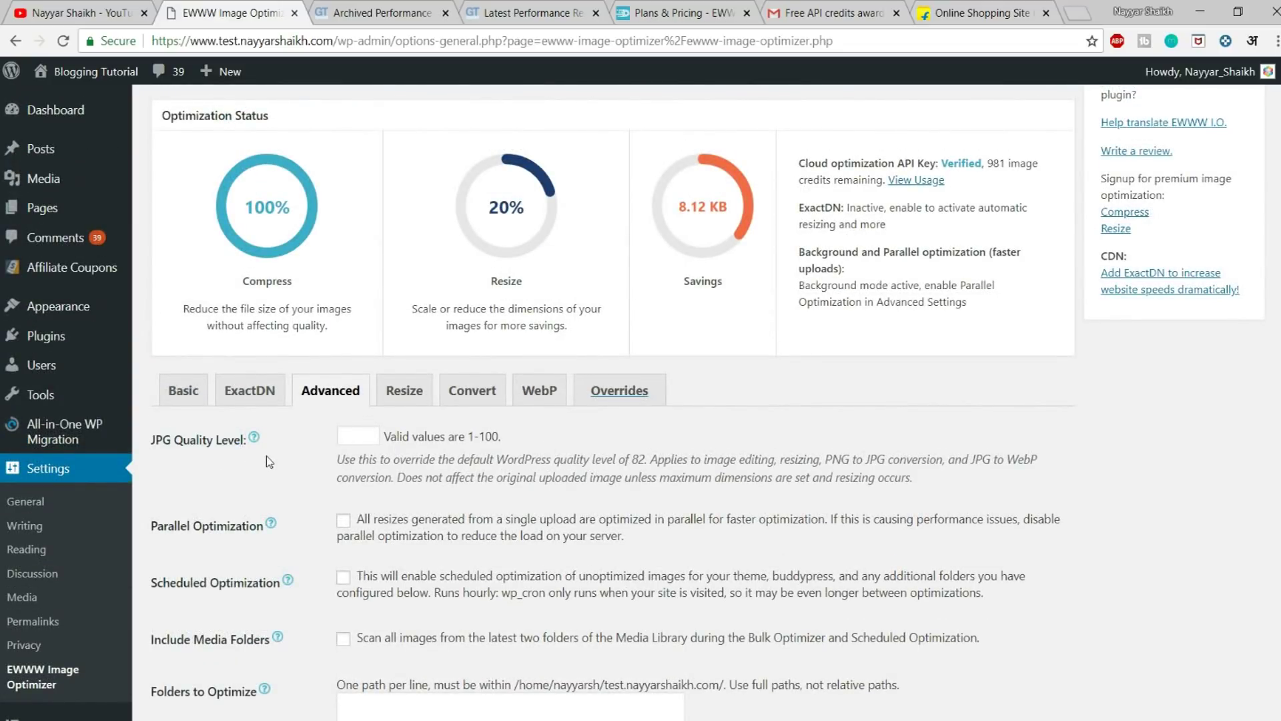
{"action": "left_click", "coordinate": [360, 436]}
{"action": "double_click", "coordinate": [637, 459]}
{"action": "left_click", "coordinate": [701, 471]}
{"action": "left_click", "coordinate": [359, 441]}
{"action": "left_click", "coordinate": [628, 459]}
{"action": "double_click", "coordinate": [640, 459]}
{"action": "left_click", "coordinate": [646, 471]}
- Enable Parallel Optimization in the Advanced settings and save the changes
{"action": "scroll", "coordinate": [678, 500], "scroll_direction": "down", "scroll_amount": 3}
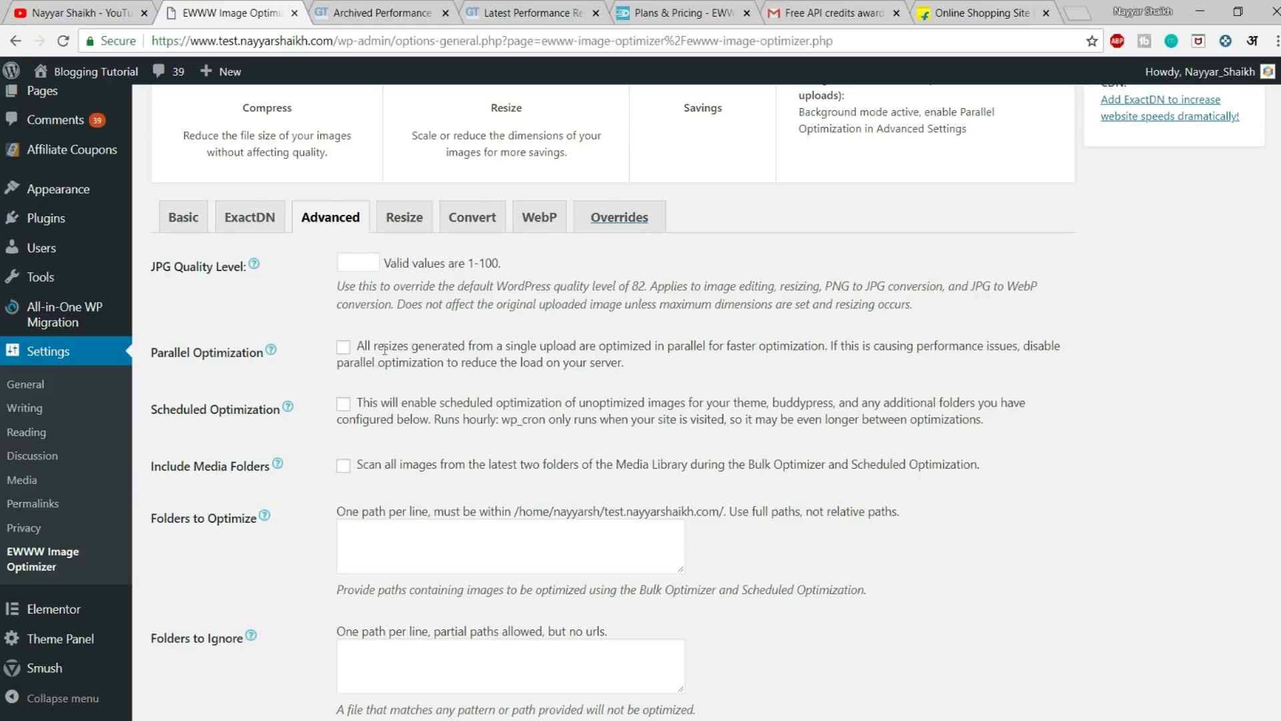
{"action": "left_click", "coordinate": [343, 347]}
{"action": "scroll", "coordinate": [573, 333], "scroll_direction": "down", "scroll_amount": 3}
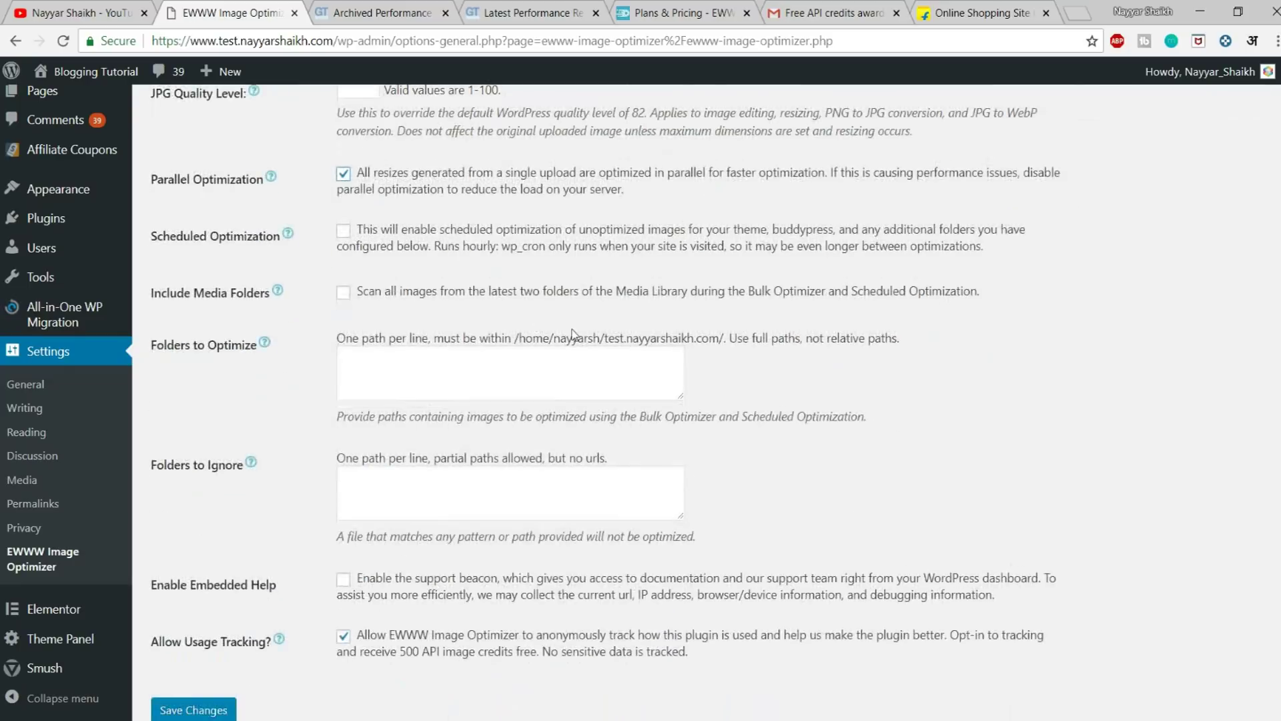
{"action": "scroll", "coordinate": [572, 334], "scroll_direction": "down", "scroll_amount": 1}
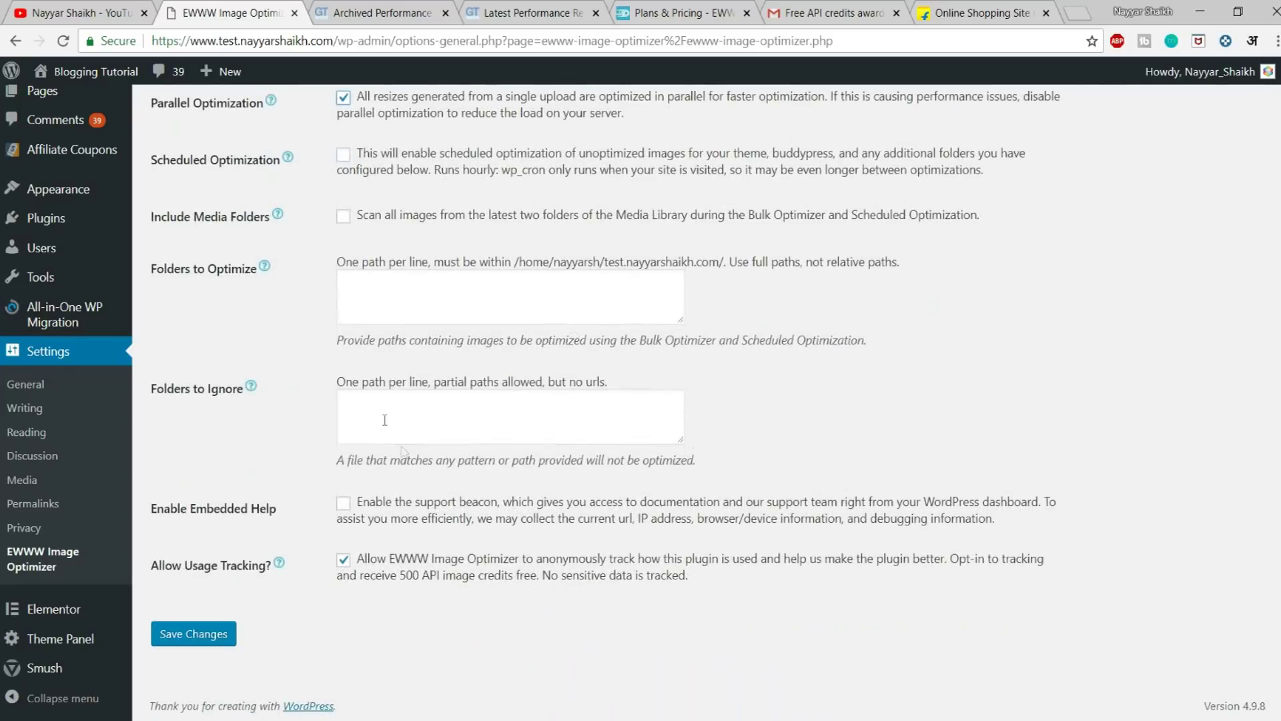
{"action": "left_click", "coordinate": [193, 635]}
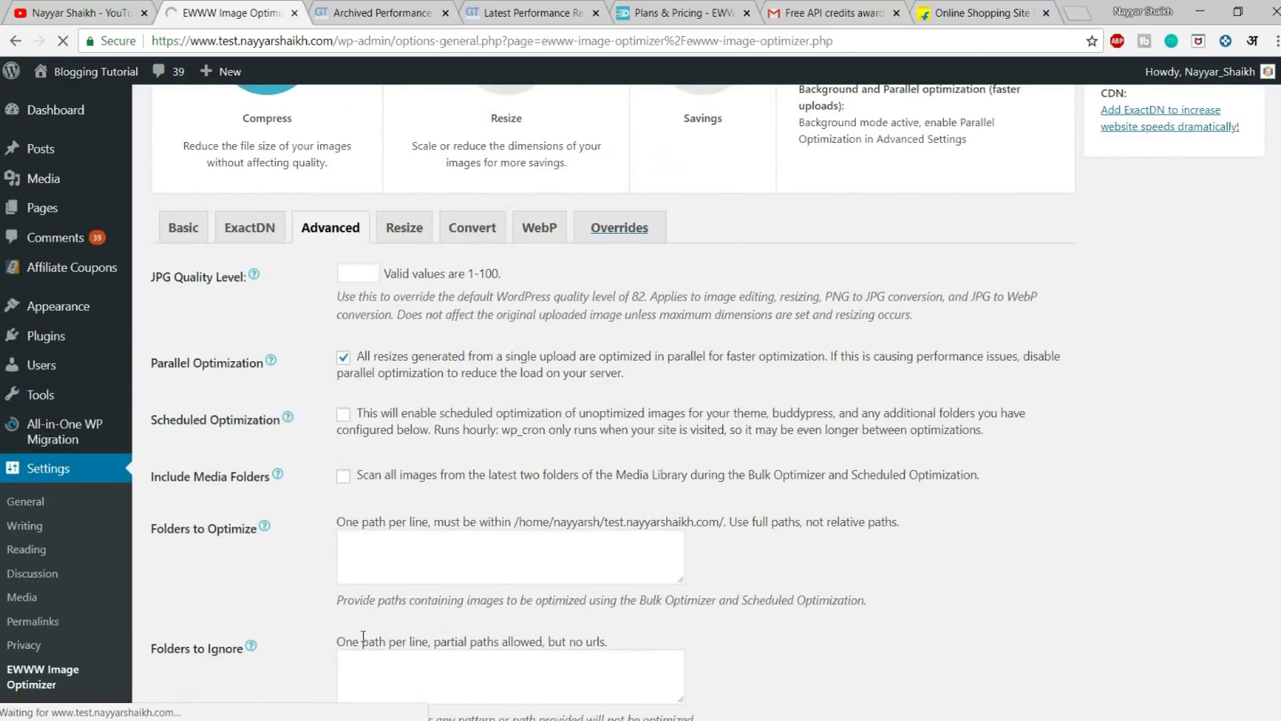
{"action": "scroll", "coordinate": [390, 527], "scroll_direction": "down", "scroll_amount": 3}
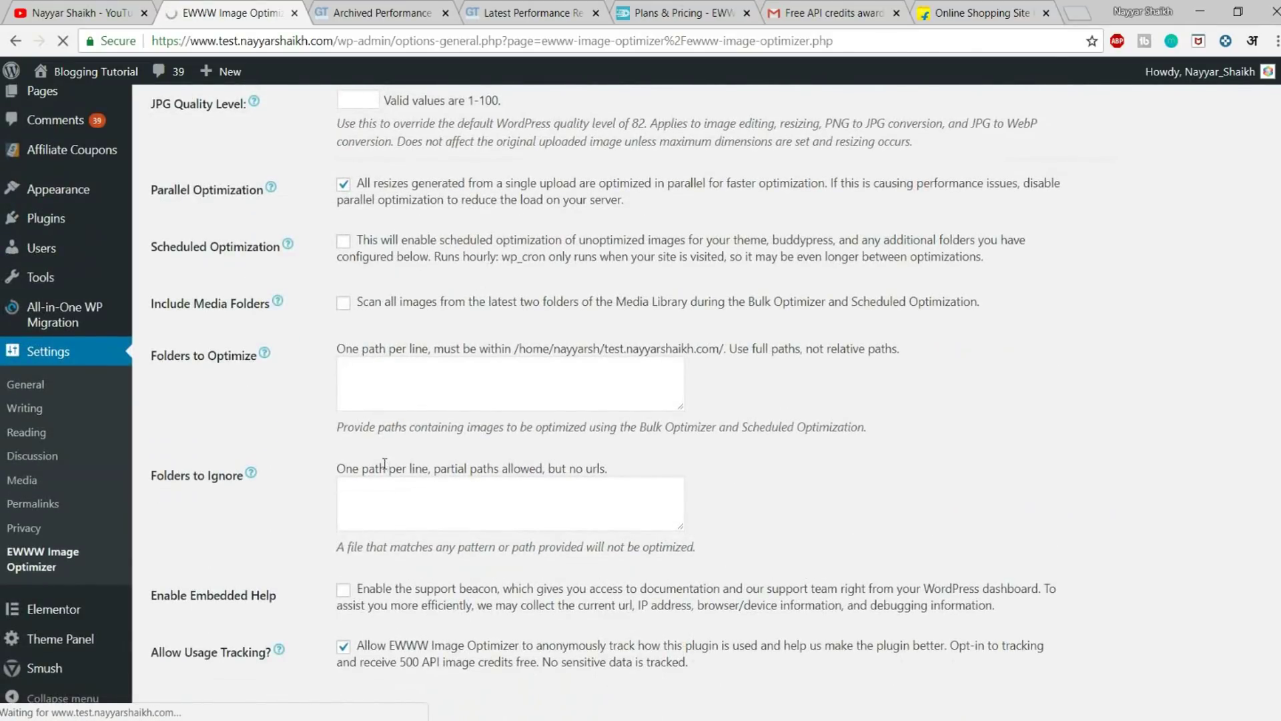
{"action": "scroll", "coordinate": [384, 463], "scroll_direction": "up", "scroll_amount": 4}
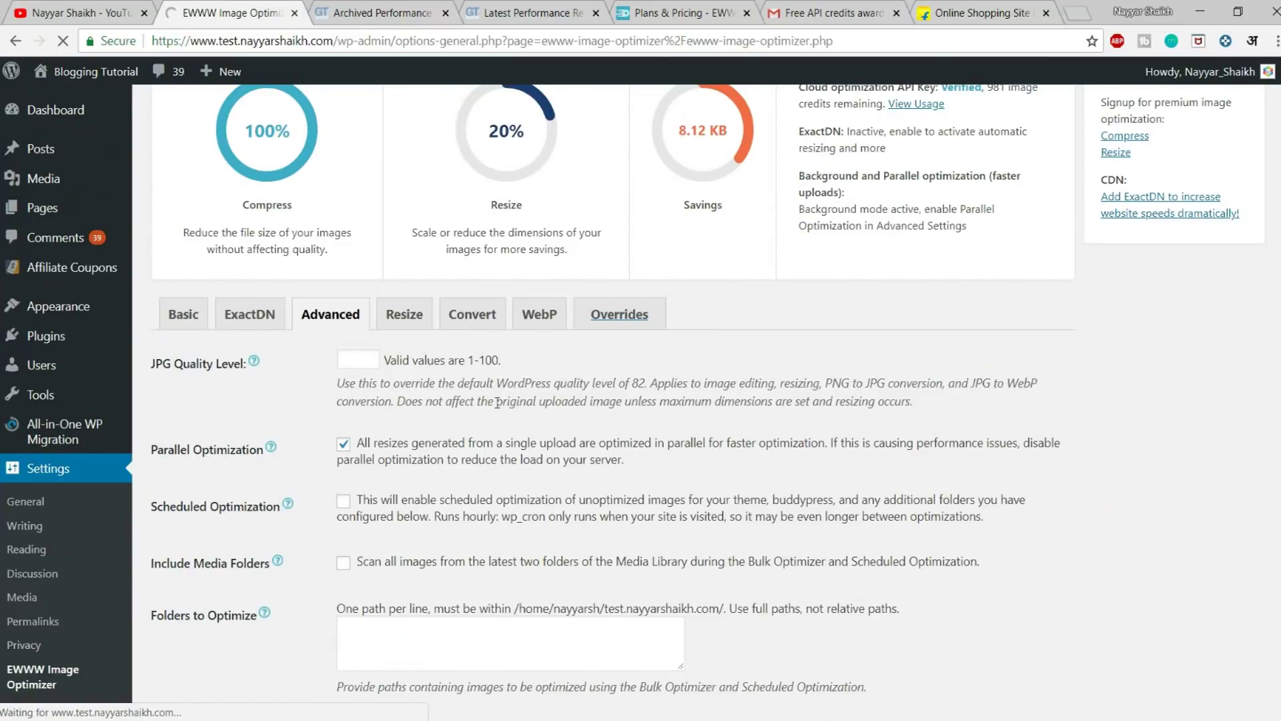
{"action": "scroll", "coordinate": [390, 297], "scroll_direction": "down", "scroll_amount": 6}
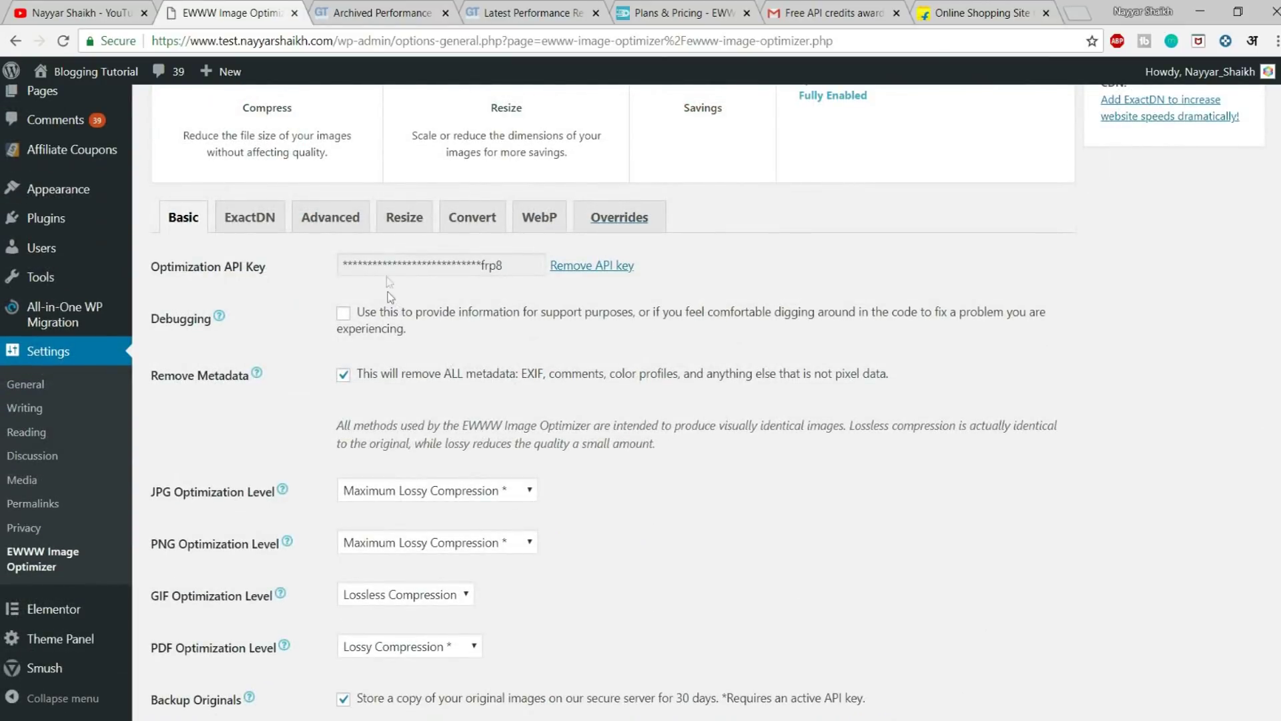
- Enable Resize Detection in the Resize settings so that browser-scaled images are highlighted, and save the changes
{"action": "left_click", "coordinate": [404, 219]}
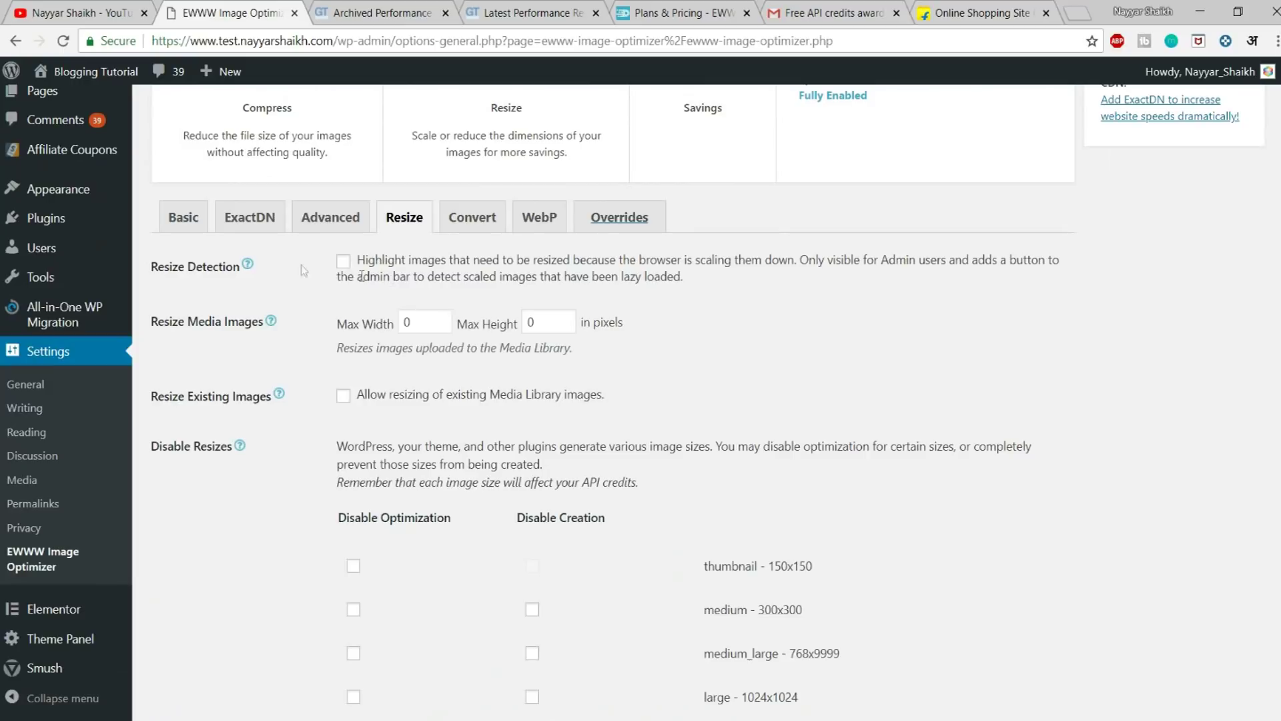
{"action": "left_click_drag", "start_coordinate": [151, 268], "coordinate": [238, 282]}
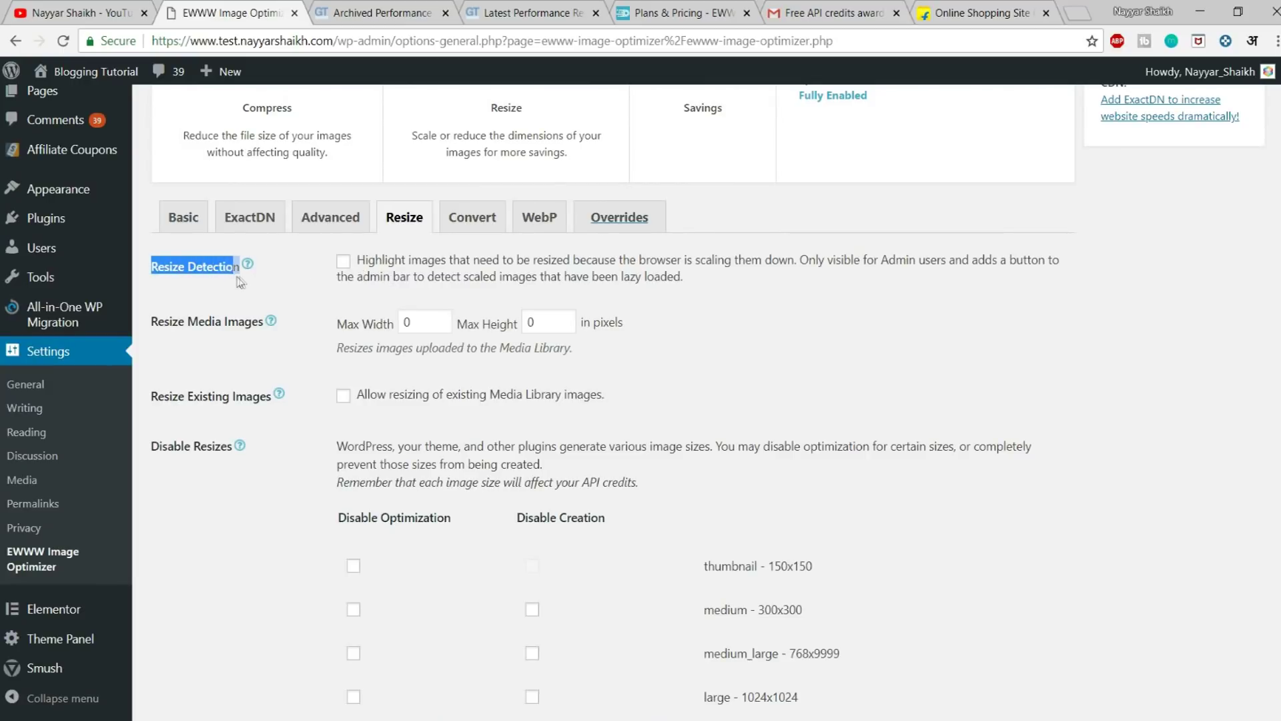
{"action": "left_click", "coordinate": [222, 280]}
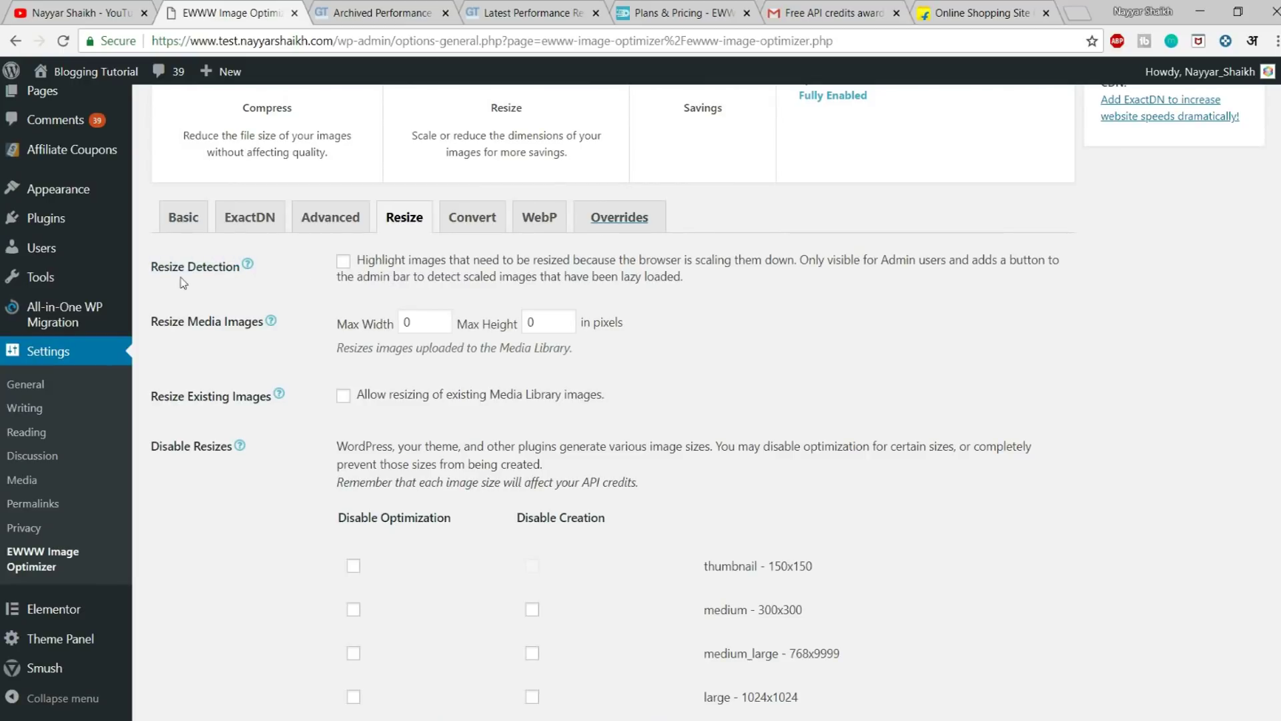
{"action": "left_click", "coordinate": [343, 261]}
{"action": "scroll", "coordinate": [384, 306], "scroll_direction": "down", "scroll_amount": 4}
{"action": "left_click", "coordinate": [193, 634]}
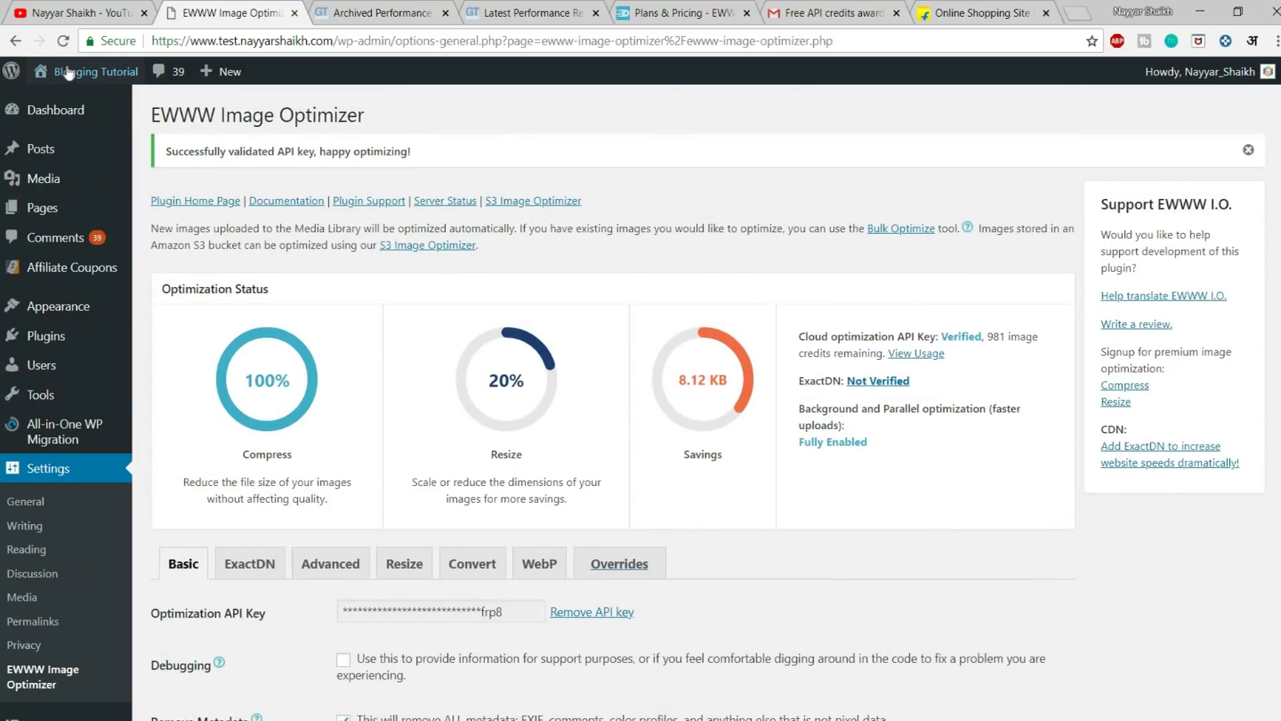
- Open the site's front page in a new tab and inspect the outlined Rocket logo for scaling
{"action": "mouse_move", "coordinate": [87, 72]}
{"action": "right_click", "coordinate": [80, 104]}
{"action": "left_click", "coordinate": [92, 114]}
{"action": "left_click", "coordinate": [329, 4]}
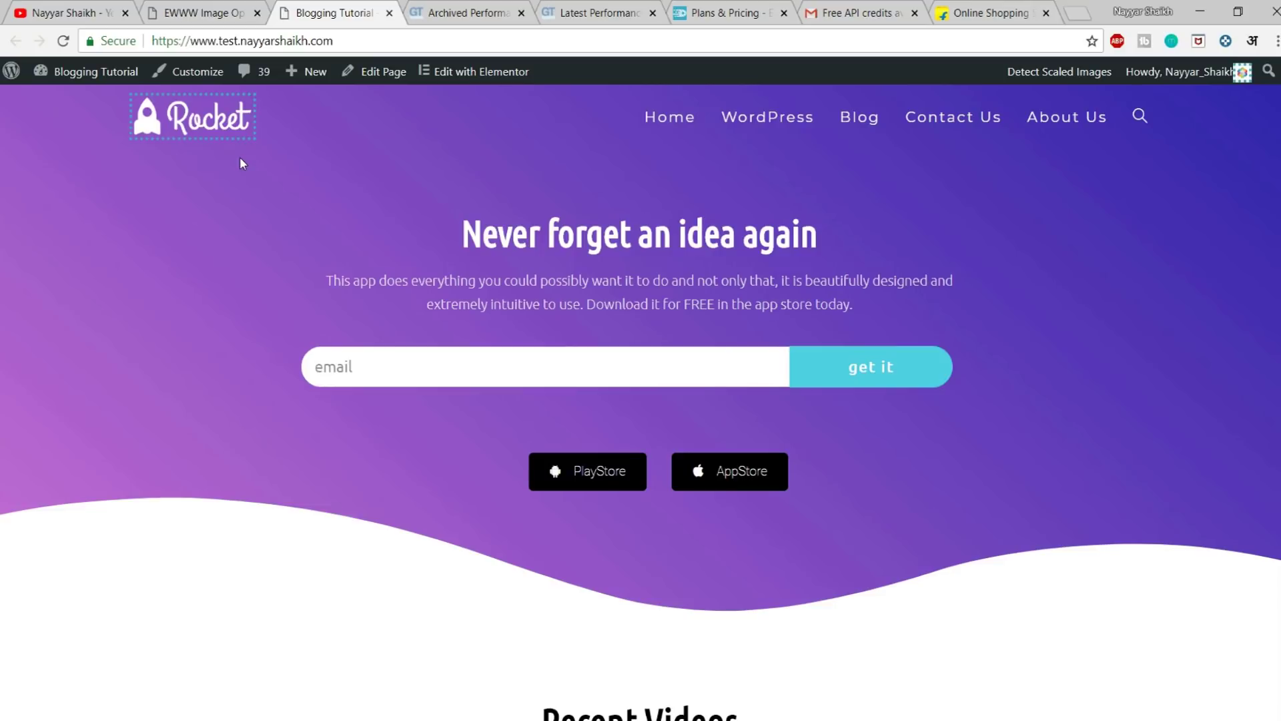
{"action": "left_click", "coordinate": [226, 9]}
{"action": "left_click", "coordinate": [325, 9]}
{"action": "mouse_move", "coordinate": [253, 117]}
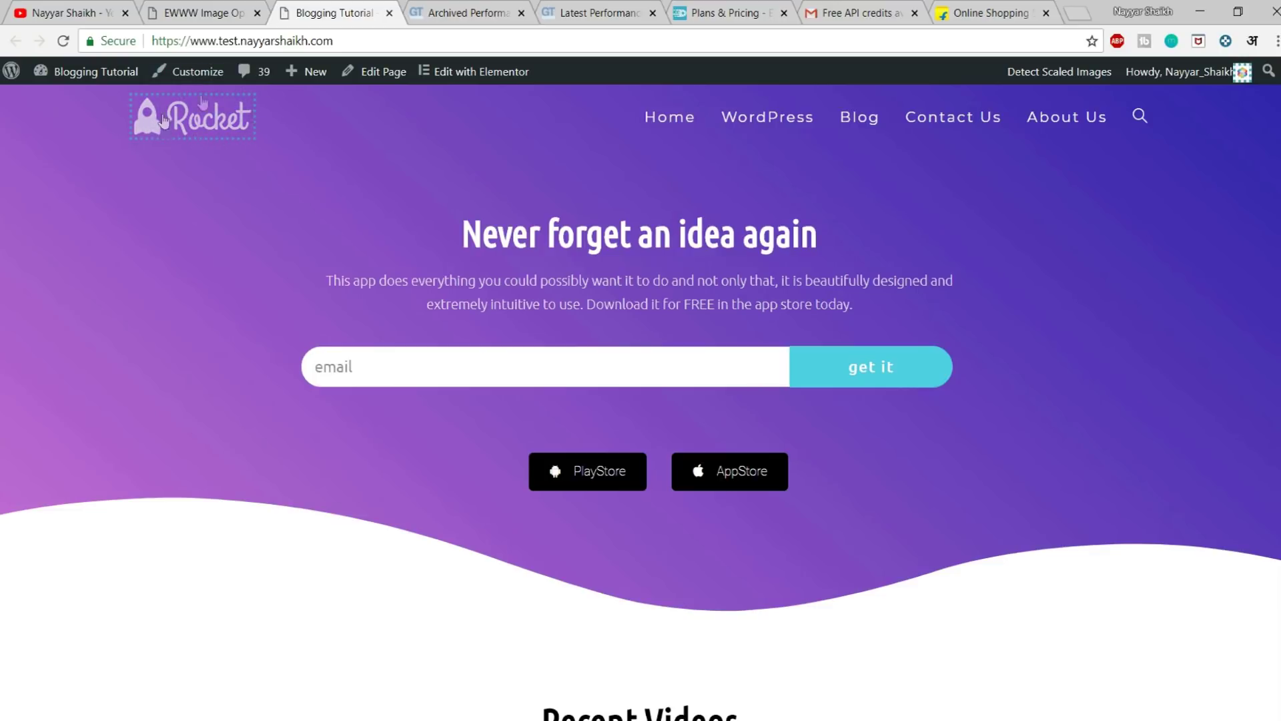
- Check the Rocket logo's displayed and natural size, view the image in its own tab, and return to the front page
{"action": "mouse_move", "coordinate": [187, 123]}
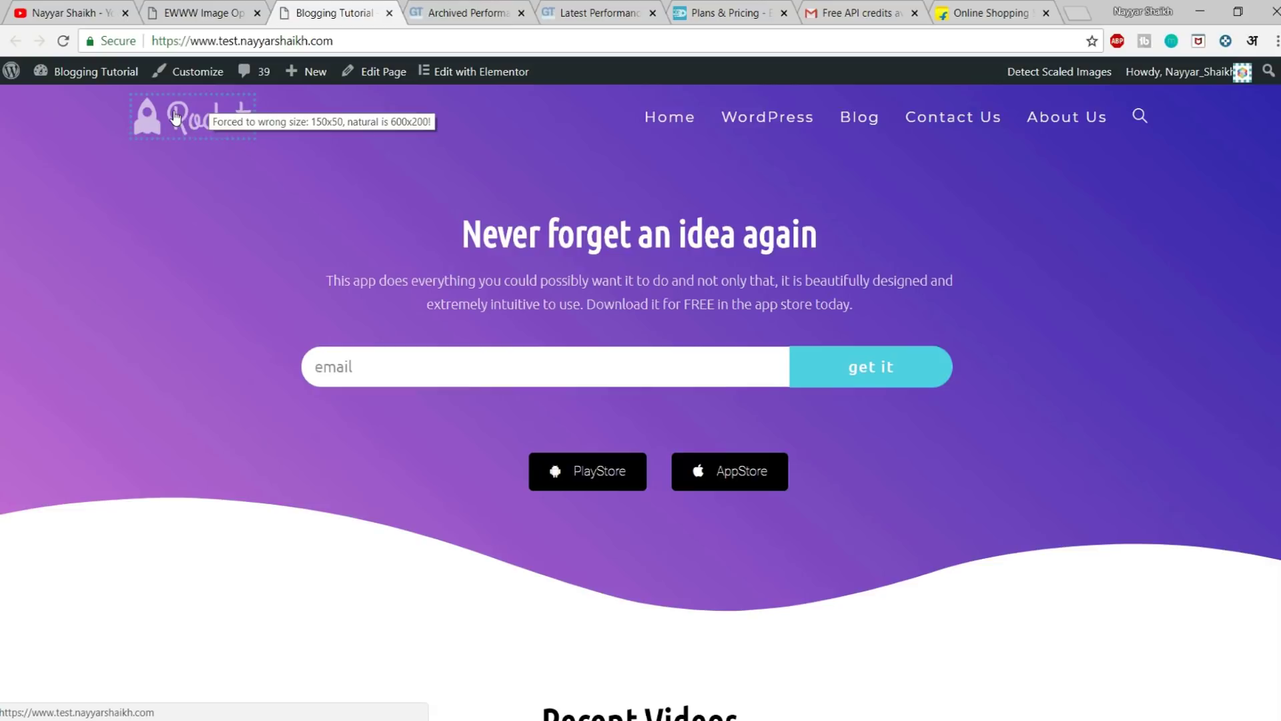
{"action": "right_click", "coordinate": [175, 118]}
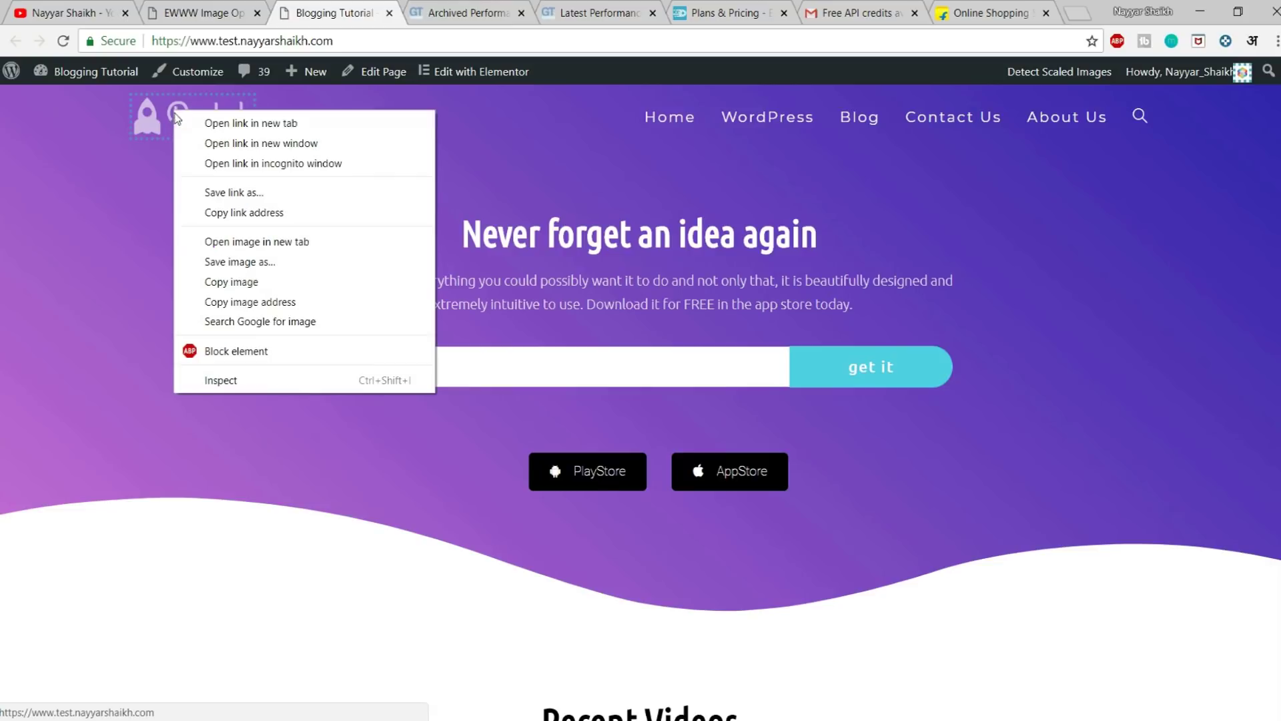
{"action": "left_click", "coordinate": [267, 244]}
{"action": "left_click", "coordinate": [427, 8]}
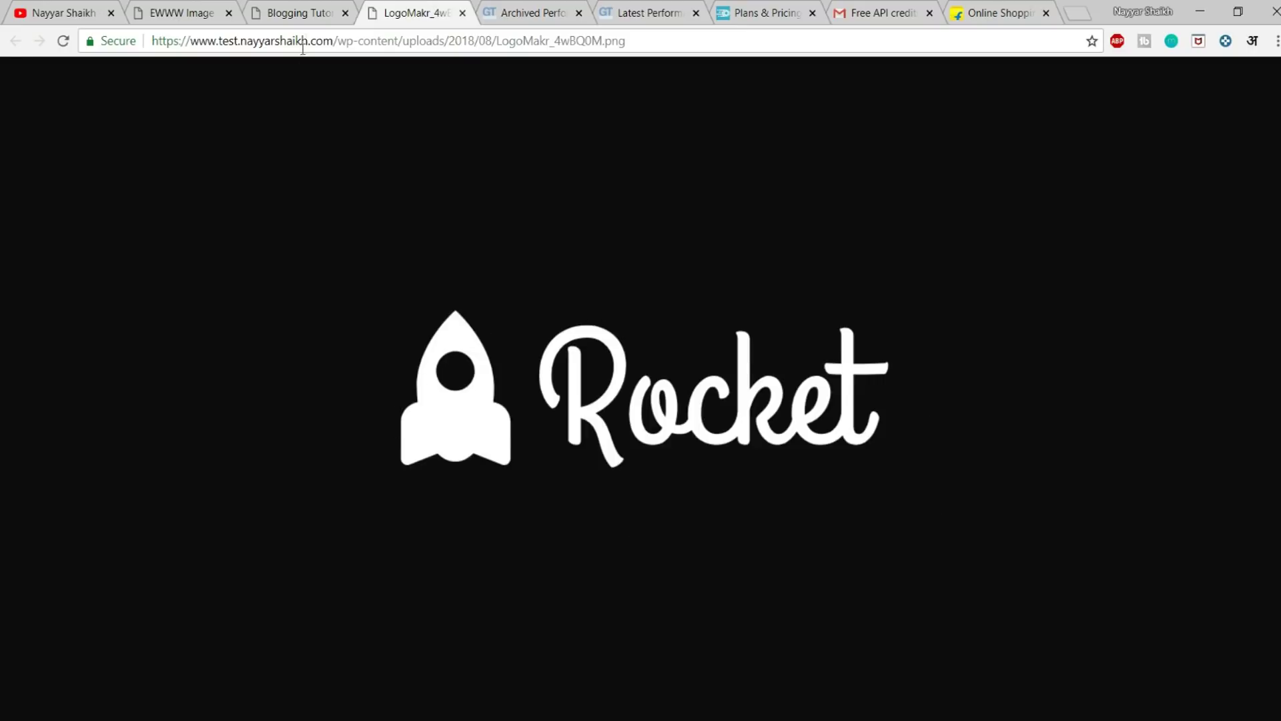
{"action": "left_click", "coordinate": [294, 12]}
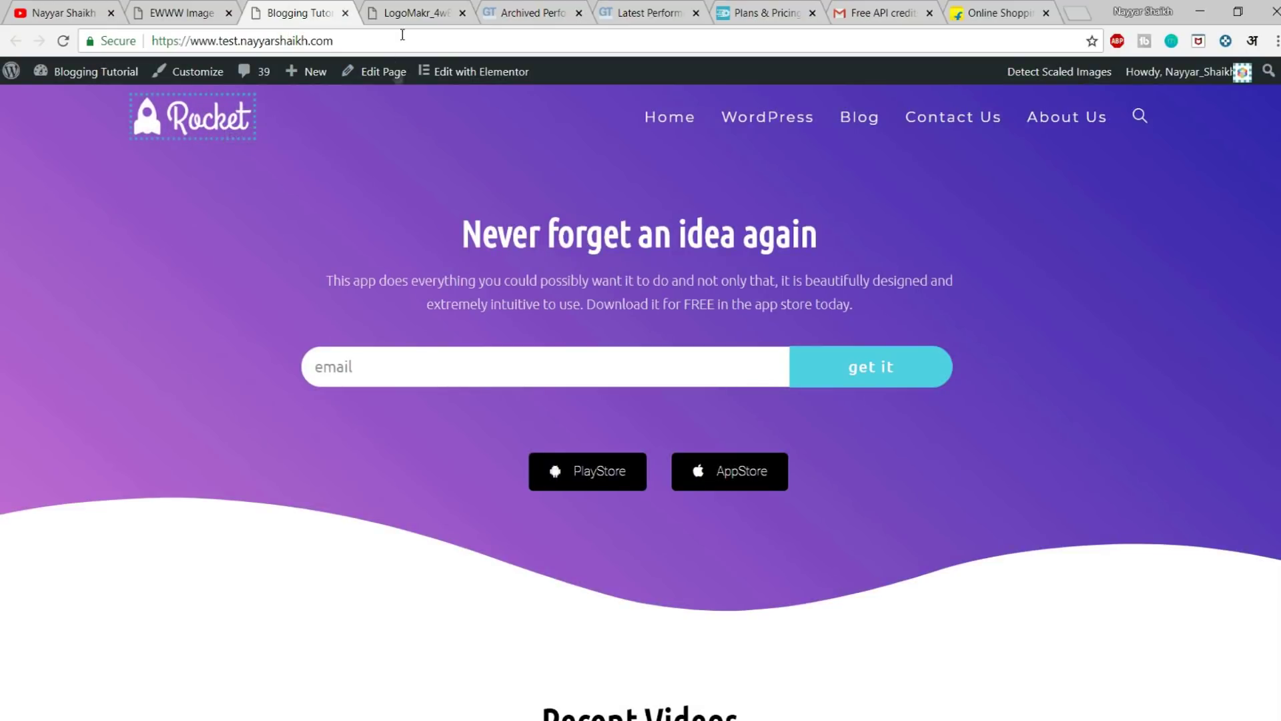
- Review the Serve scaled images recommendation and the performance scores in the site's latest GTmetrix report
{"action": "left_click", "coordinate": [644, 12]}
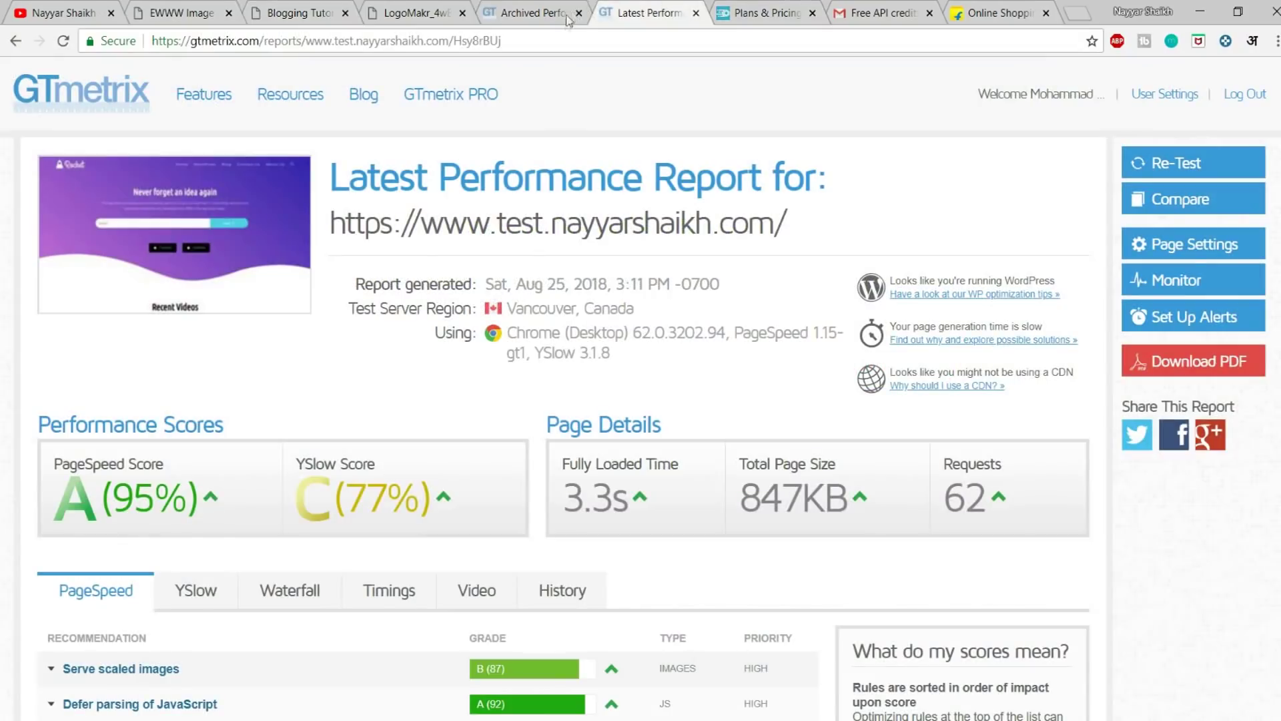
{"action": "scroll", "coordinate": [226, 364], "scroll_direction": "down", "scroll_amount": 5}
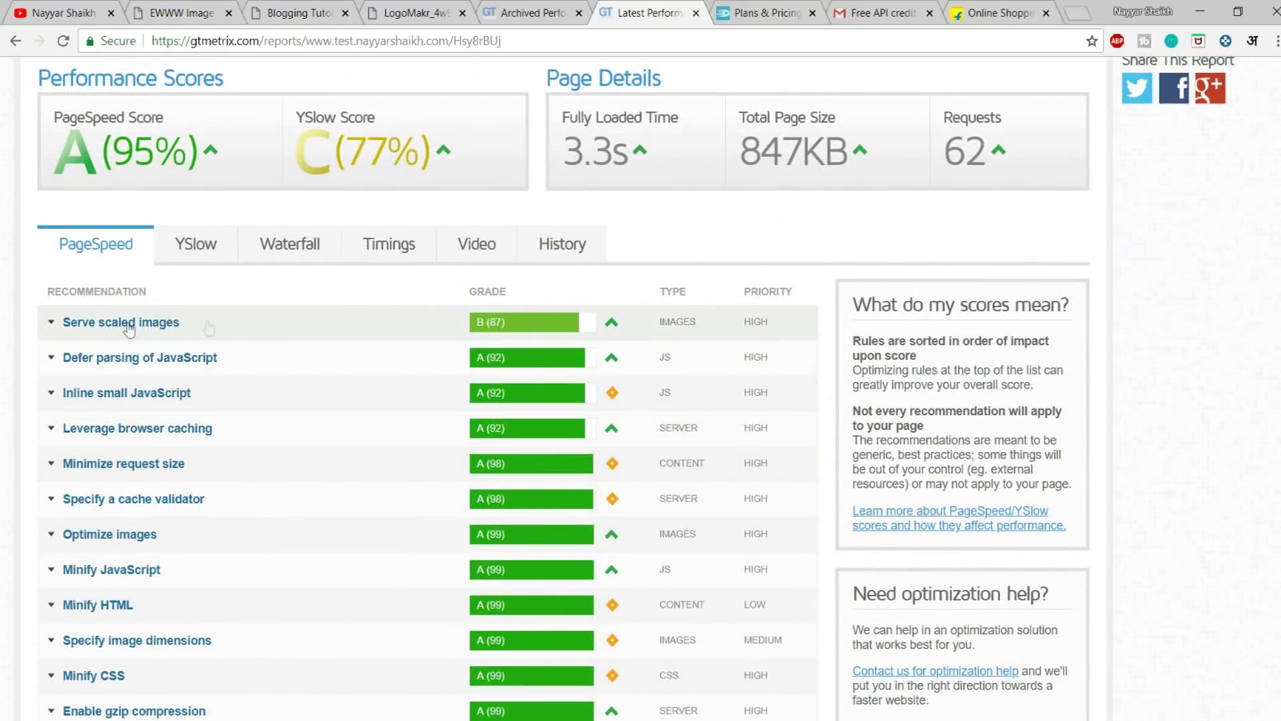
{"action": "scroll", "coordinate": [204, 404], "scroll_direction": "up", "scroll_amount": 4}
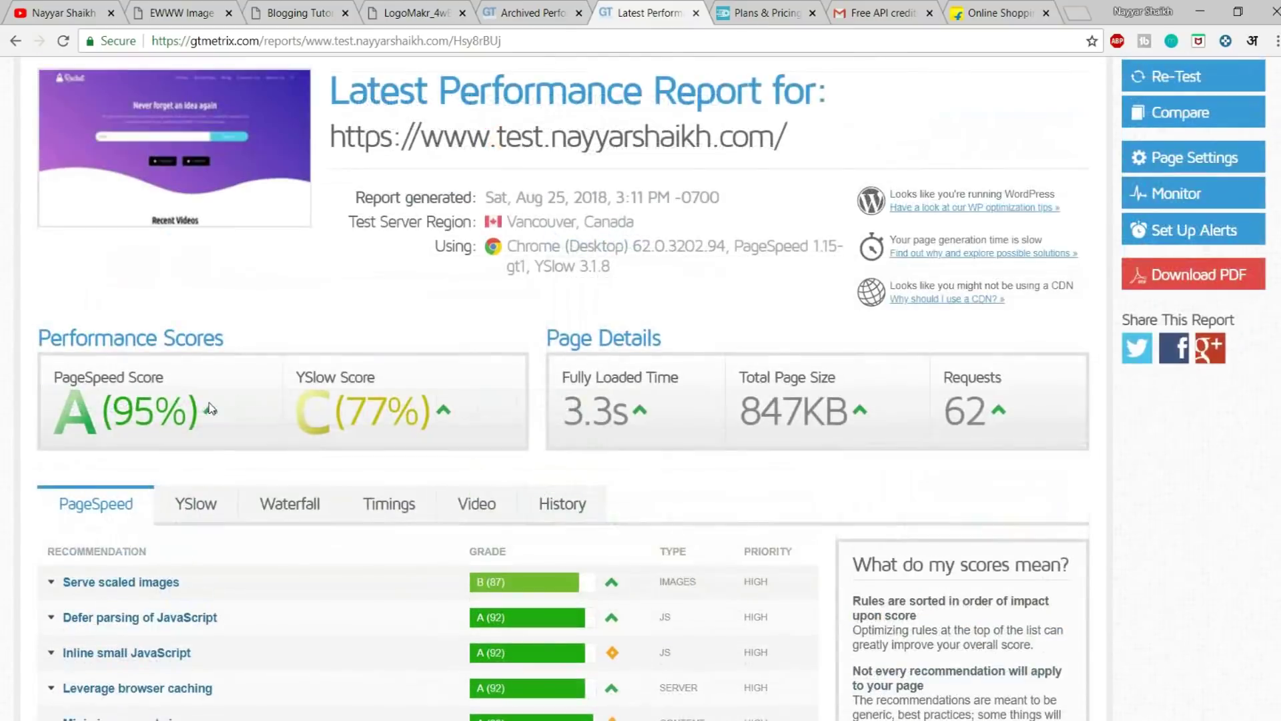
{"action": "scroll", "coordinate": [210, 408], "scroll_direction": "down", "scroll_amount": 3}
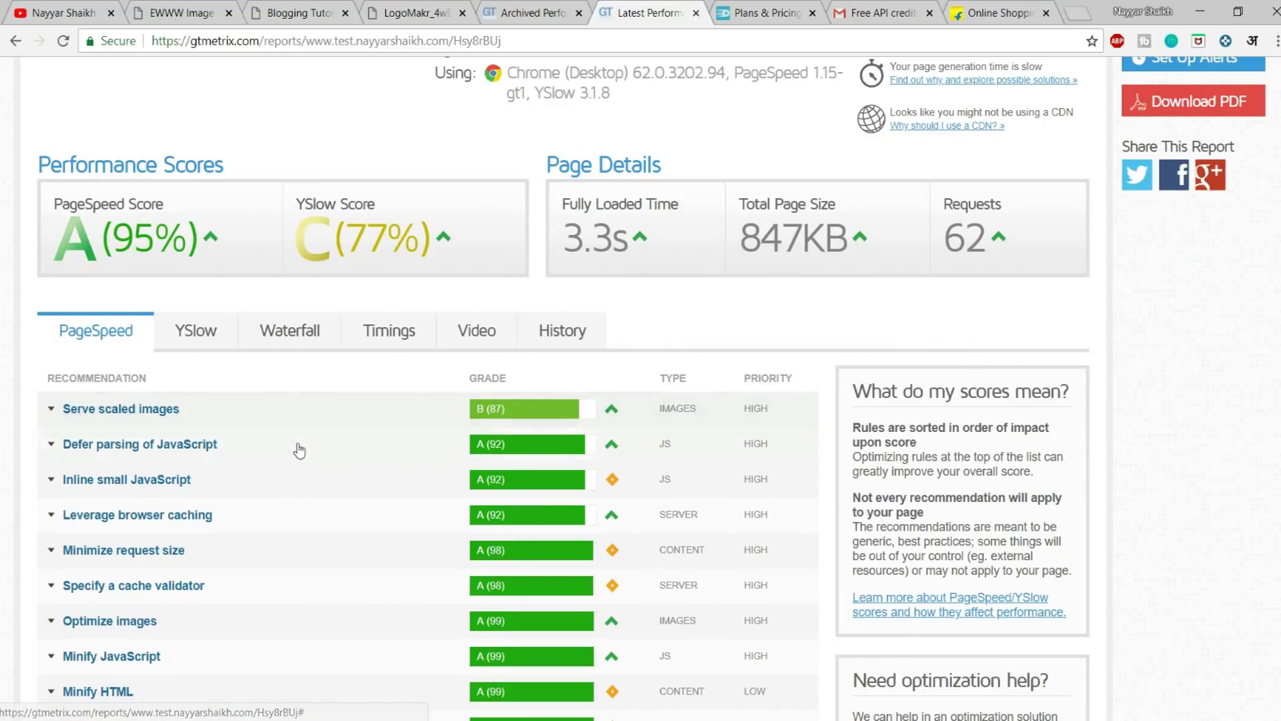
{"action": "scroll", "coordinate": [295, 447], "scroll_direction": "up", "scroll_amount": 4}
- Close the separate Rocket logo image tab and go back to the site's front page
{"action": "left_click", "coordinate": [414, 12]}
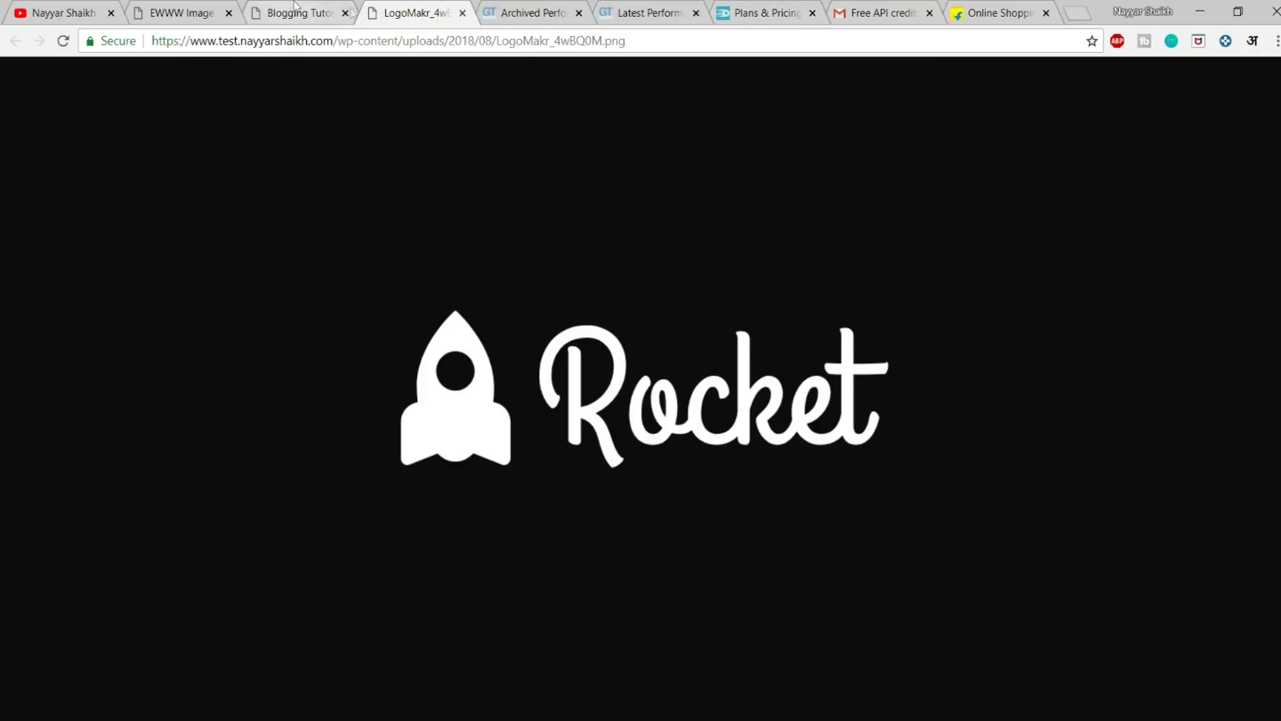
{"action": "left_click", "coordinate": [461, 12]}
{"action": "left_click", "coordinate": [323, 17]}
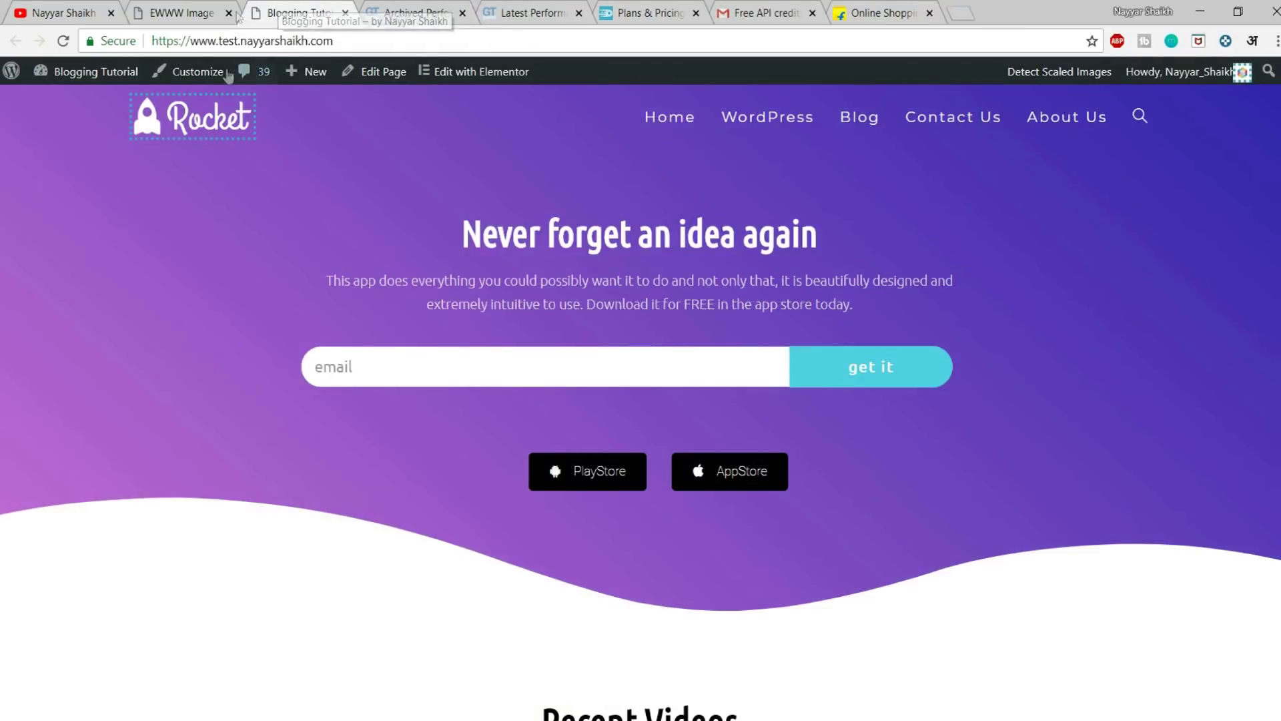
- Open the Rocket logo's attachment details in the WordPress Media Library and check its dimensions
{"action": "left_click", "coordinate": [180, 13]}
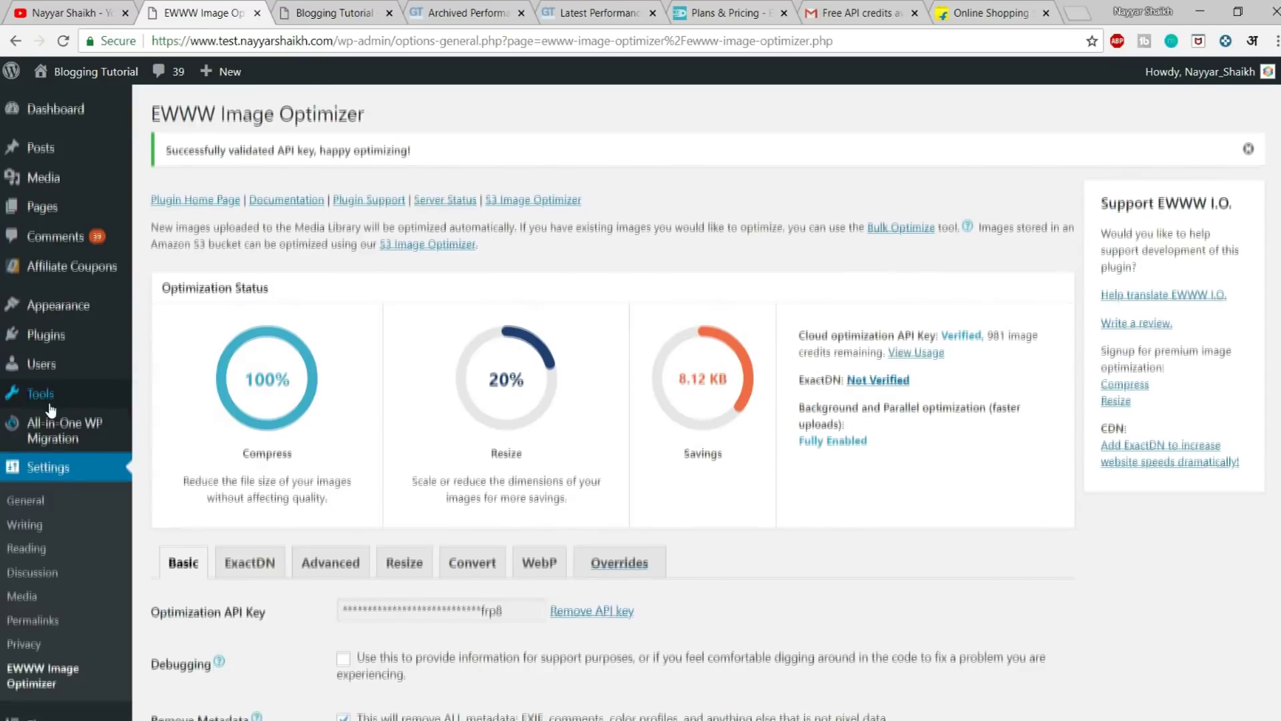
{"action": "scroll", "coordinate": [50, 360], "scroll_direction": "down", "scroll_amount": 3}
{"action": "scroll", "coordinate": [50, 334], "scroll_direction": "up", "scroll_amount": 3}
{"action": "left_click", "coordinate": [66, 179]}
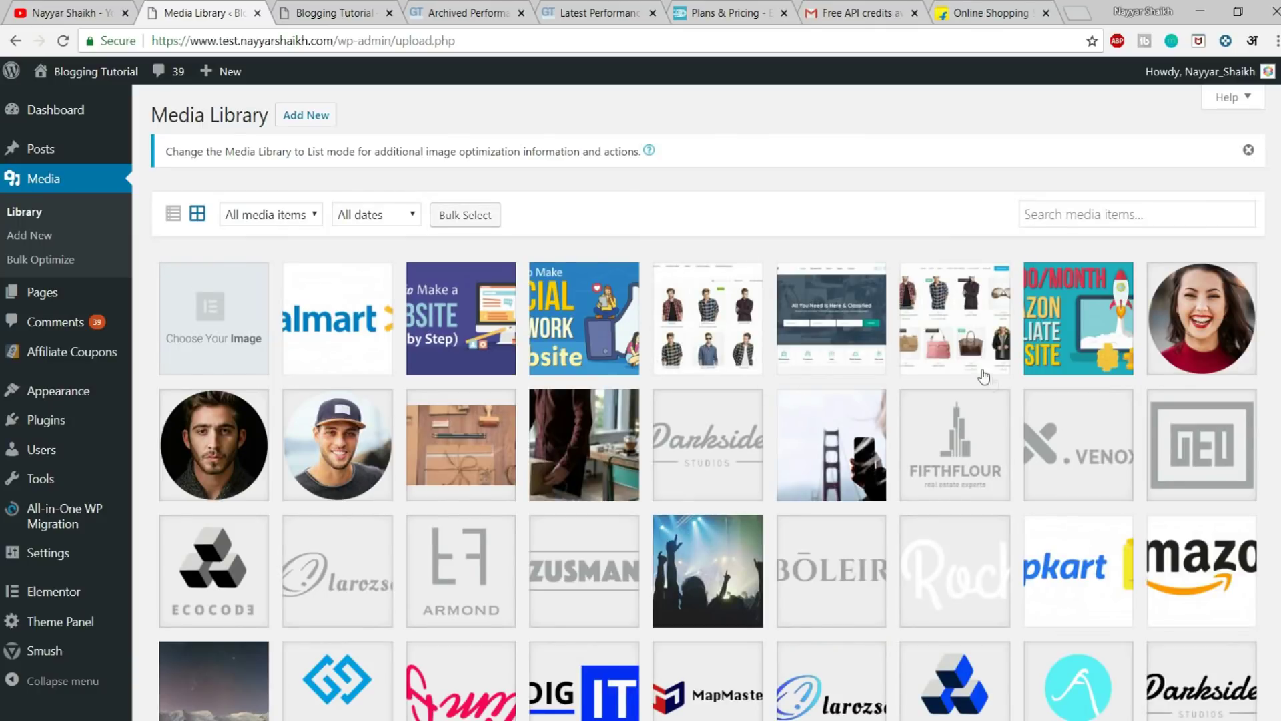
{"action": "scroll", "coordinate": [981, 375], "scroll_direction": "down", "scroll_amount": 4}
{"action": "left_click", "coordinate": [954, 317]}
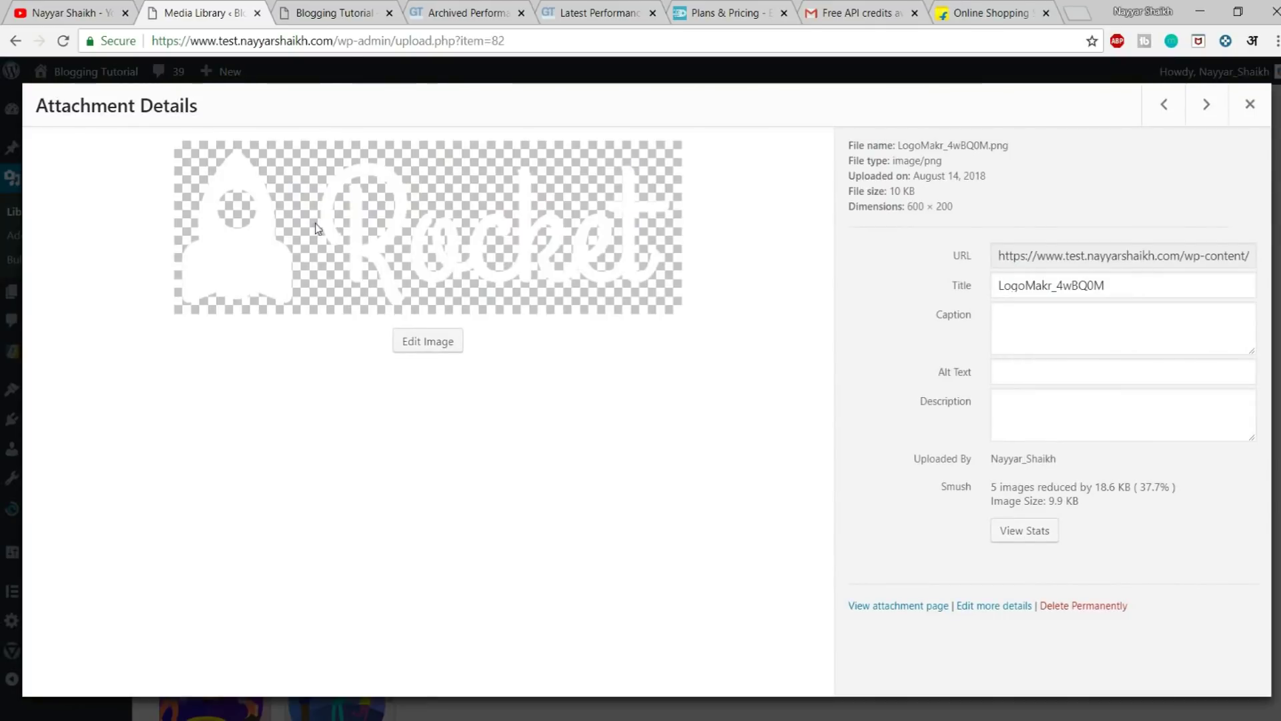
{"action": "left_click_drag", "start_coordinate": [954, 206], "coordinate": [909, 209]}
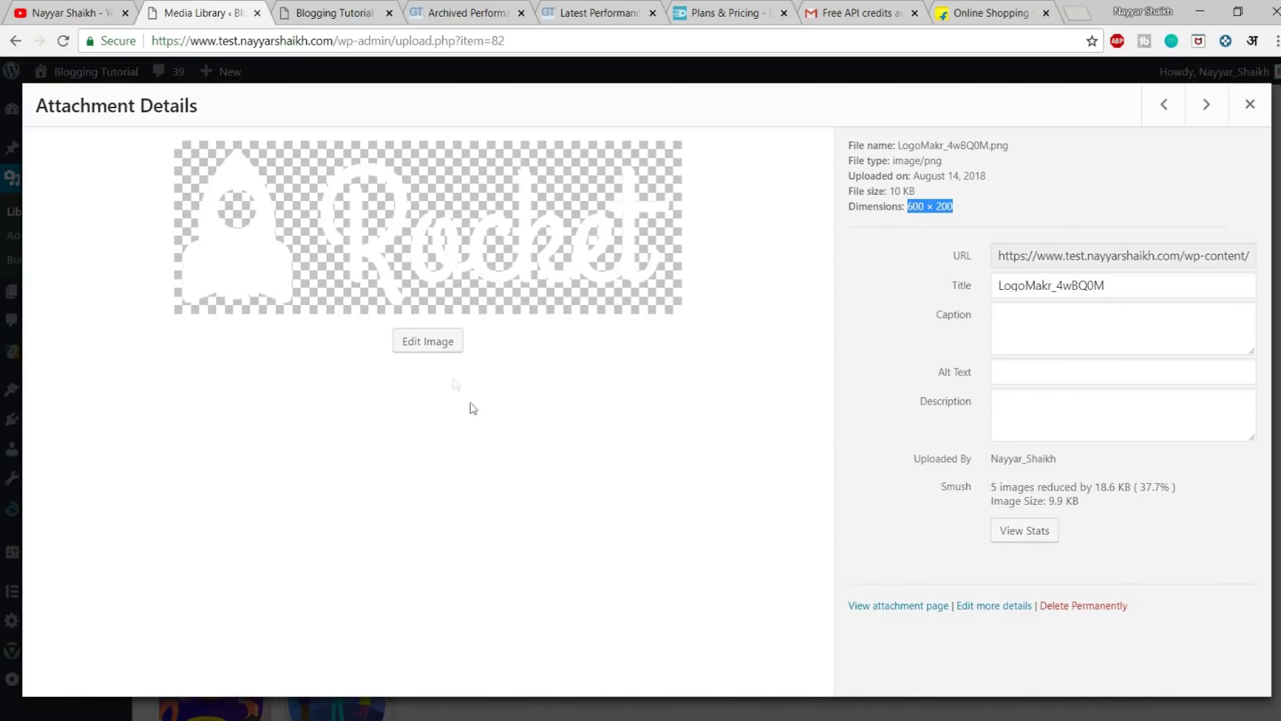
- Scale the Rocket logo image to 150 × 50 pixels and close its attachment details
{"action": "left_click", "coordinate": [400, 344]}
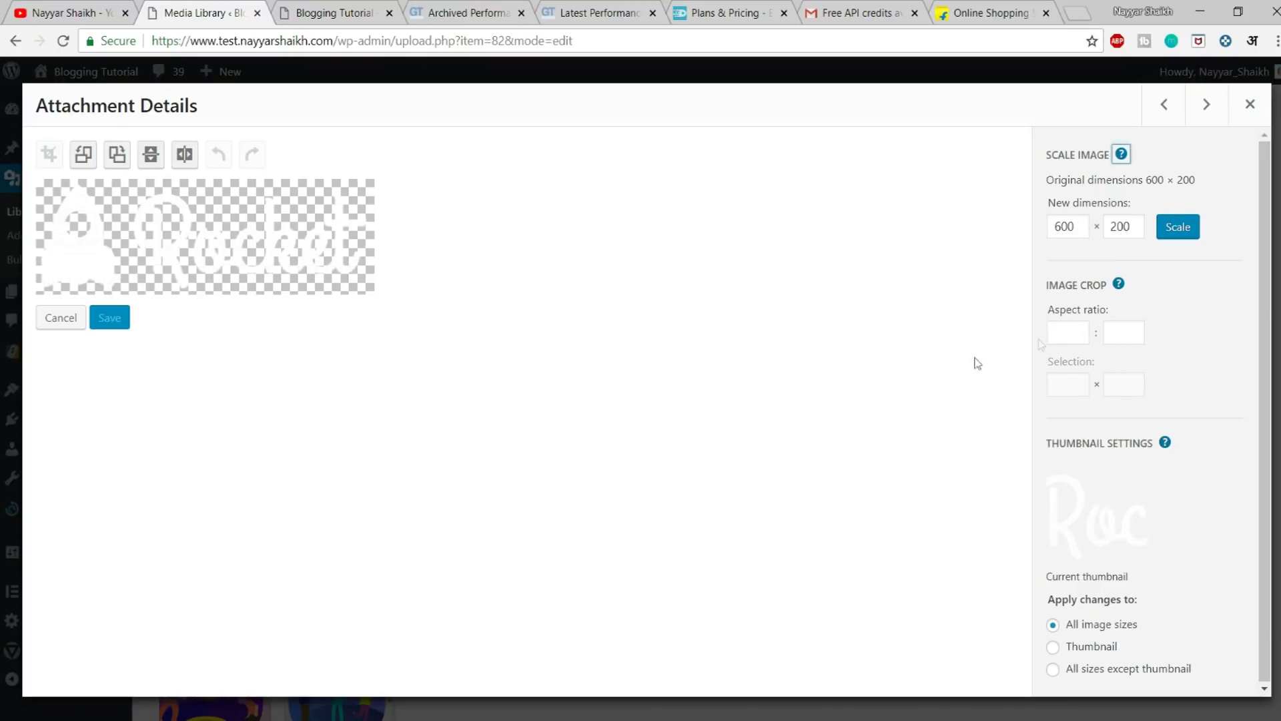
{"action": "double_click", "coordinate": [1070, 229]}
{"action": "type", "text": "1"}
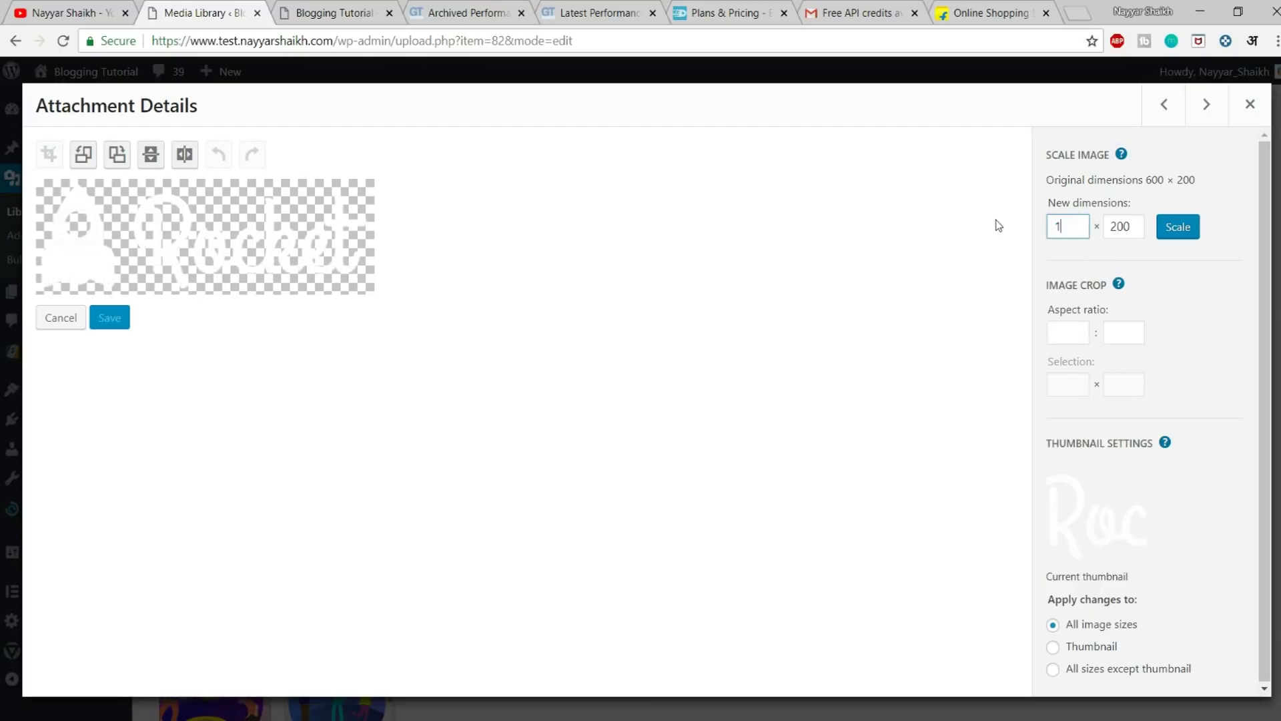
{"action": "type", "text": "50"}
{"action": "left_click", "coordinate": [1173, 235]}
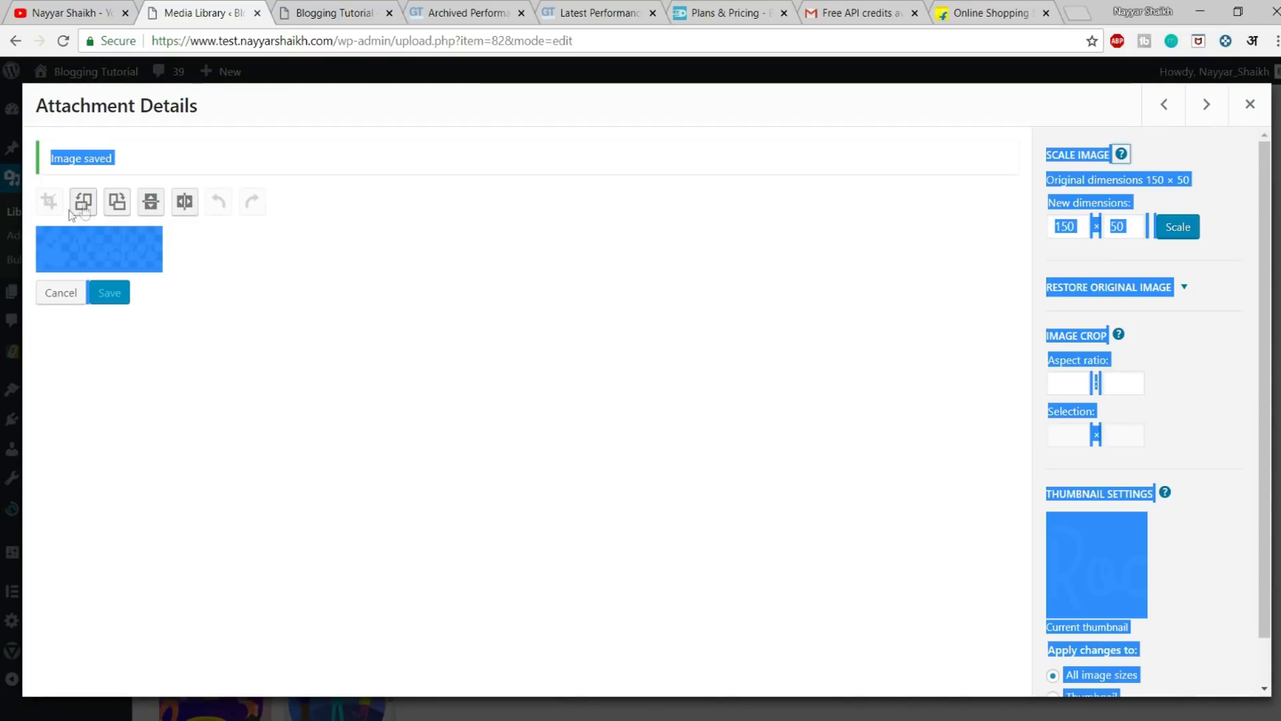
{"action": "scroll", "coordinate": [1172, 343], "scroll_direction": "down", "scroll_amount": 1}
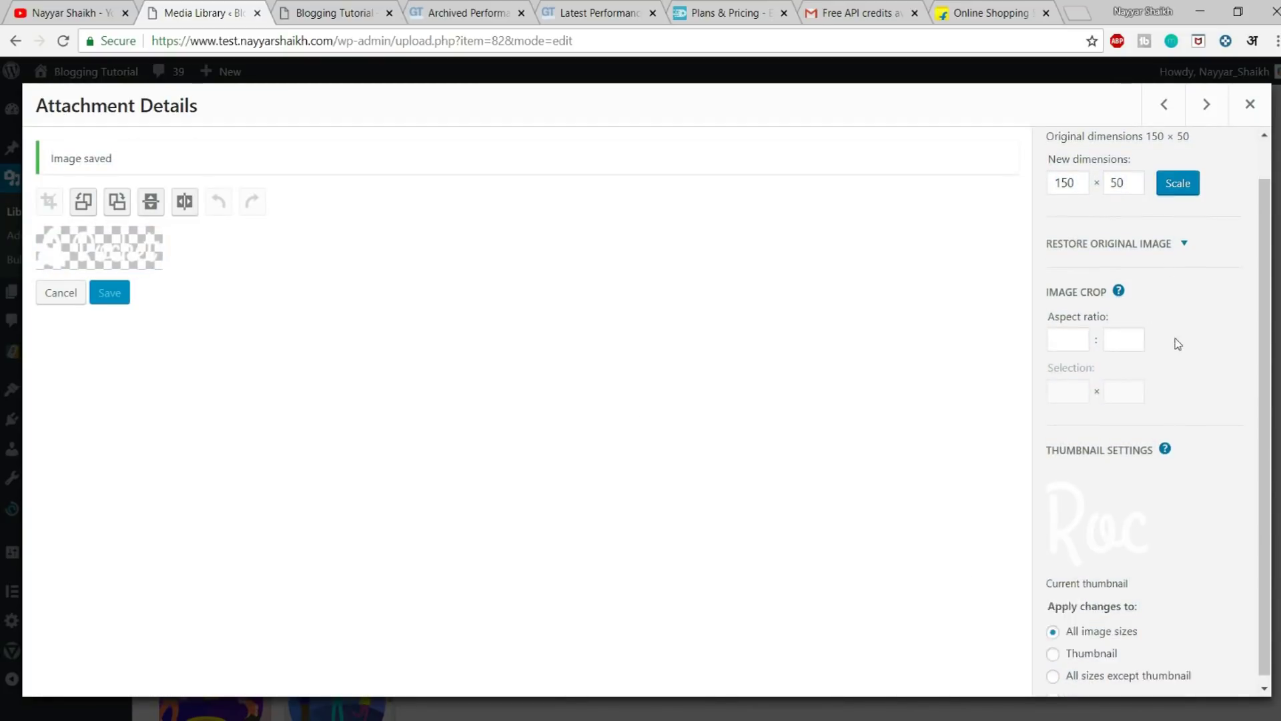
{"action": "scroll", "coordinate": [1187, 391], "scroll_direction": "up", "scroll_amount": 1}
{"action": "left_click", "coordinate": [1251, 105]}
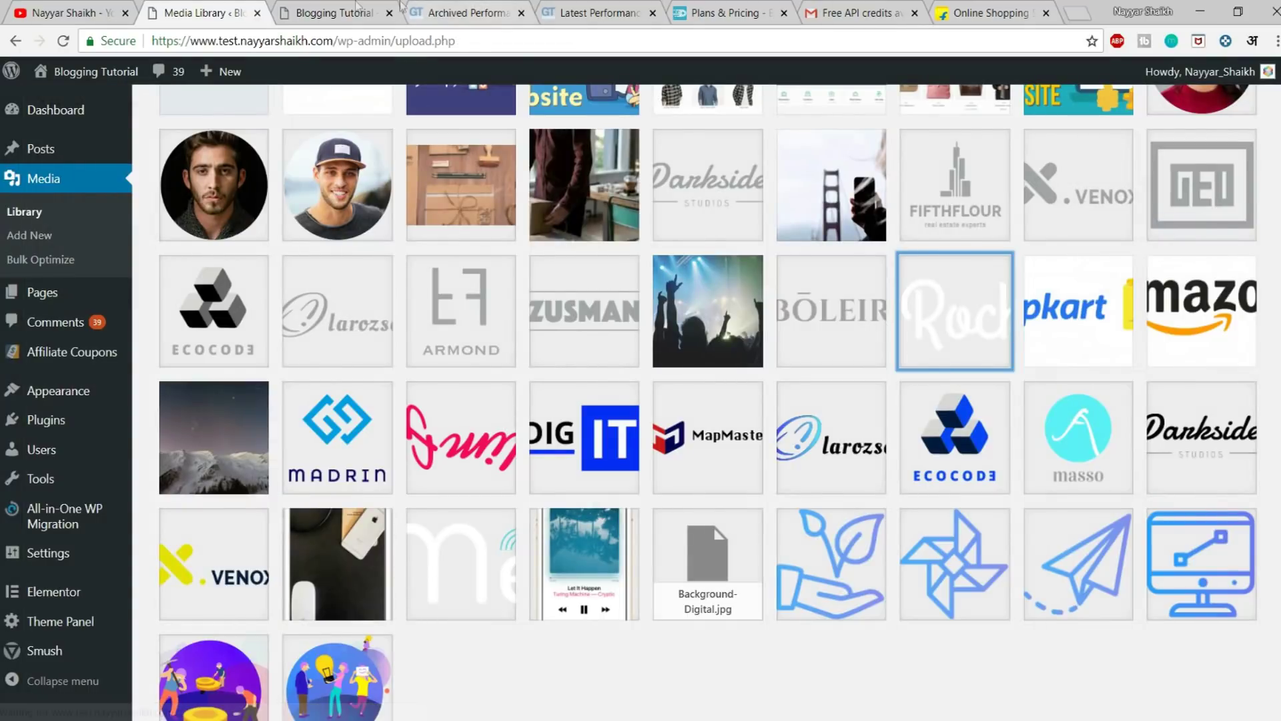
- Reload the site's front page to check whether the Rocket logo is still outlined
{"action": "left_click", "coordinate": [314, 12]}
{"action": "left_click", "coordinate": [281, 31]}
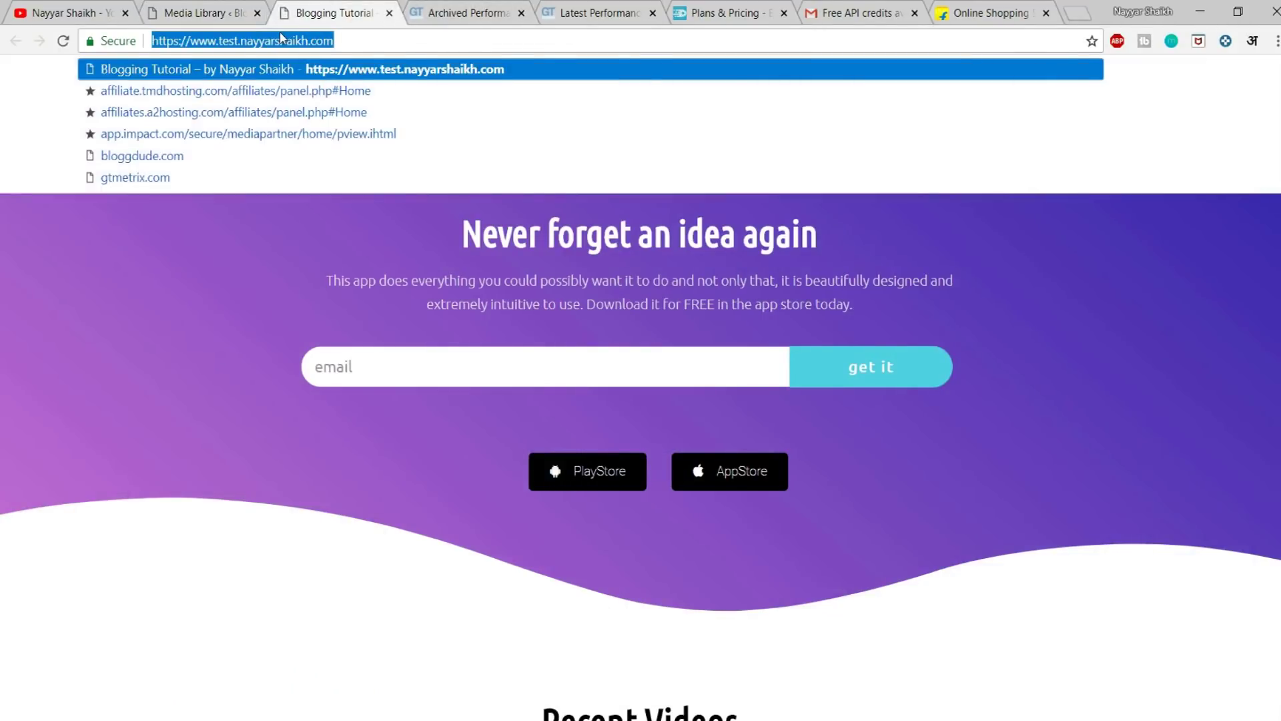
{"action": "key", "text": "Return"}
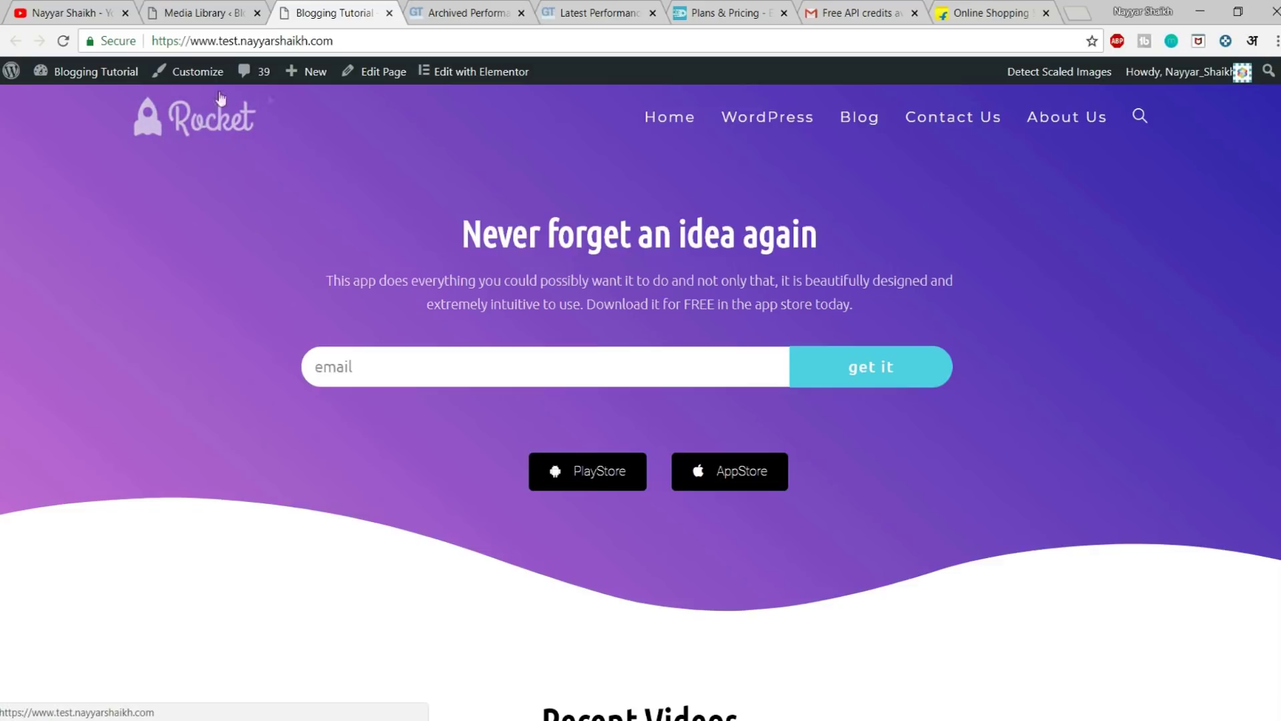
- Return to the WordPress admin and open the Resize settings of EWWW Image Optimizer
{"action": "left_click", "coordinate": [203, 12]}
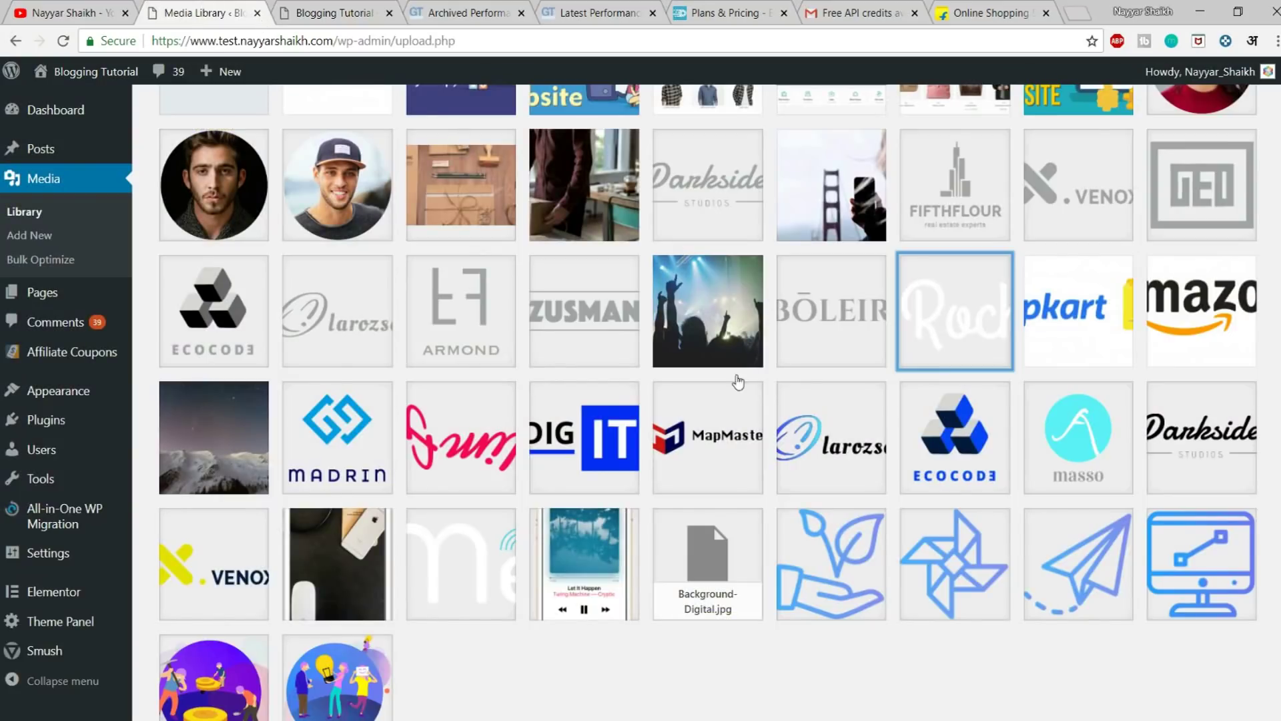
{"action": "scroll", "coordinate": [628, 342], "scroll_direction": "up", "scroll_amount": 3}
{"action": "scroll", "coordinate": [628, 342], "scroll_direction": "down", "scroll_amount": 1}
{"action": "mouse_move", "coordinate": [48, 553]}
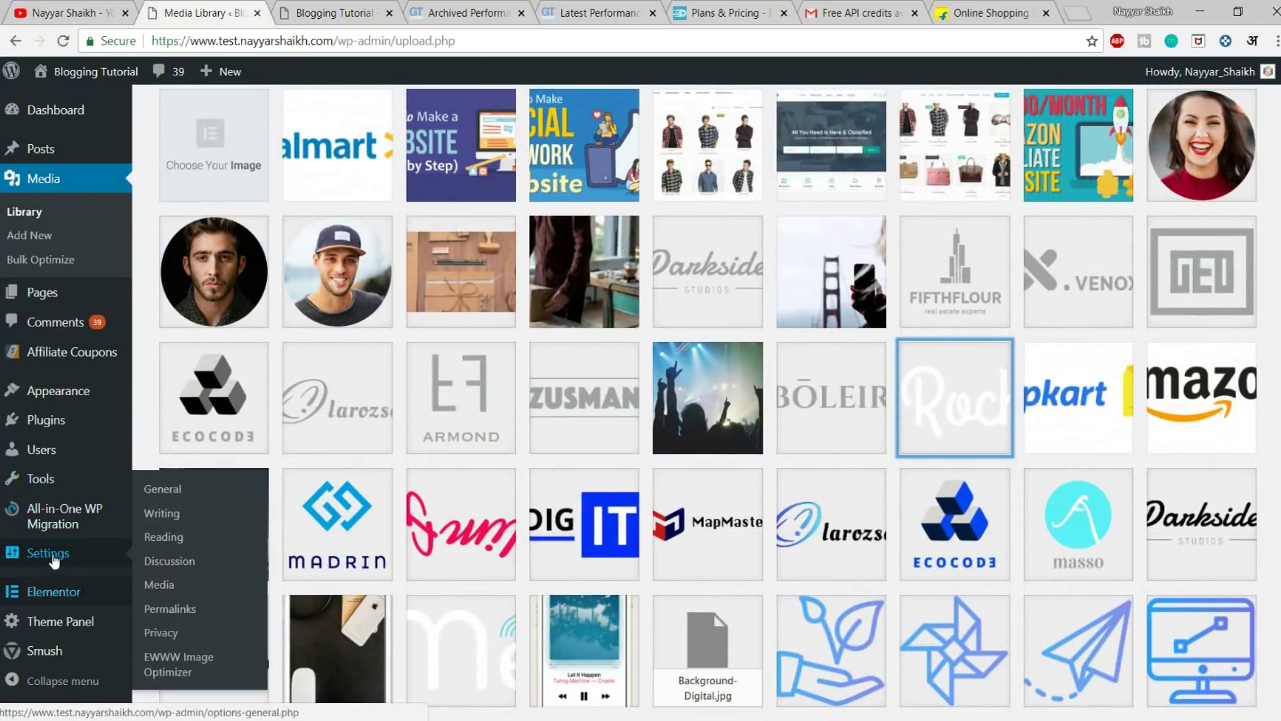
{"action": "left_click", "coordinate": [188, 673]}
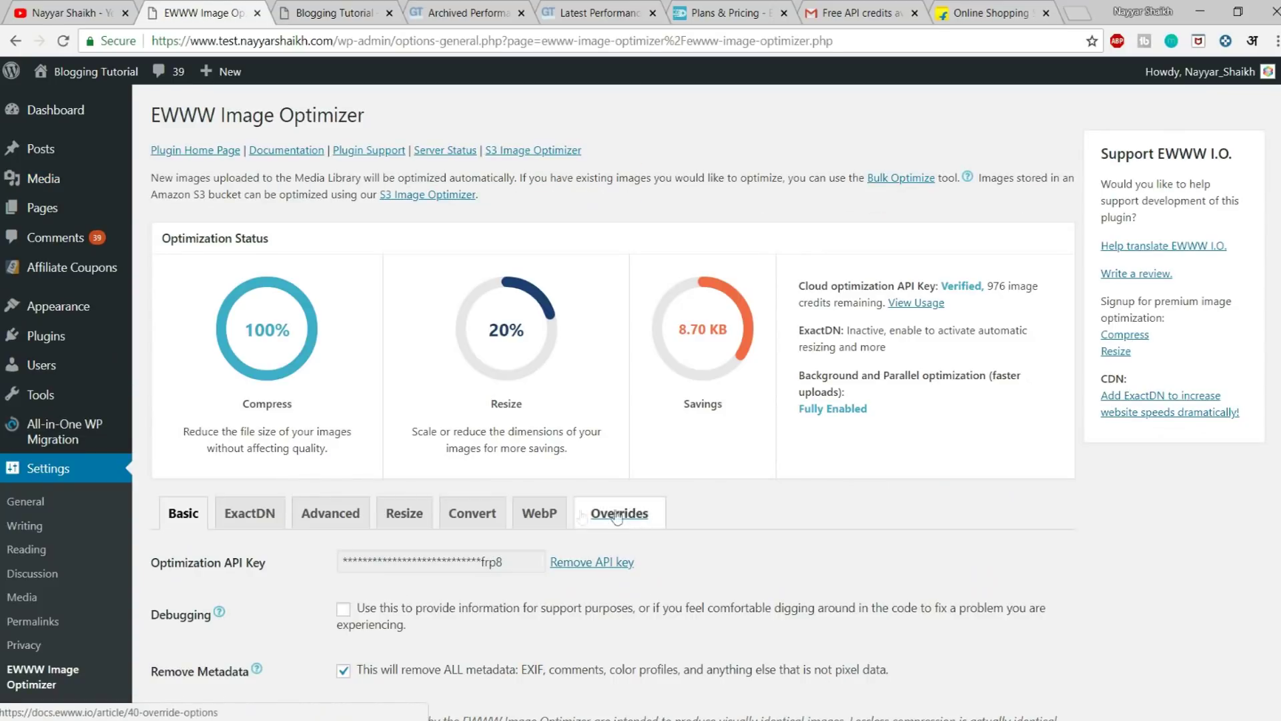
{"action": "scroll", "coordinate": [419, 454], "scroll_direction": "down", "scroll_amount": 1}
{"action": "left_click", "coordinate": [411, 431]}
{"action": "scroll", "coordinate": [414, 427], "scroll_direction": "down", "scroll_amount": 4}
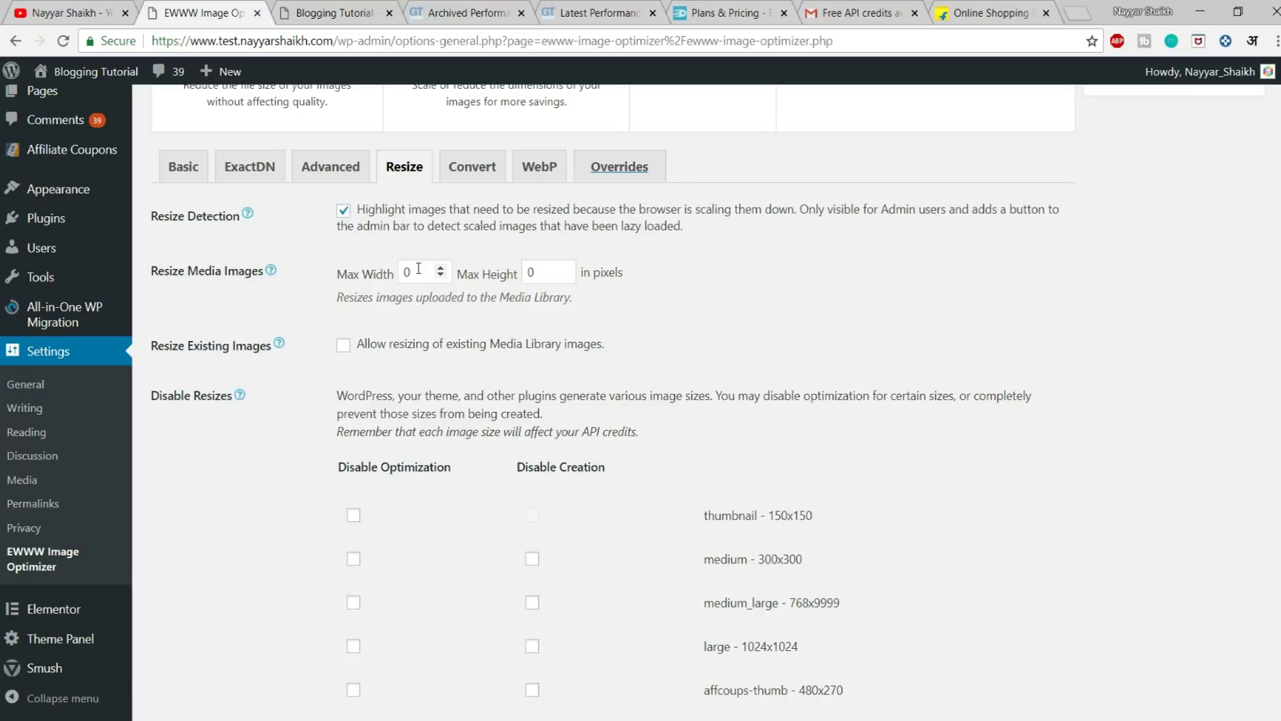
- Look over the images on the site's front page and return to the Resize settings
{"action": "left_click", "coordinate": [327, 13]}
{"action": "scroll", "coordinate": [707, 447], "scroll_direction": "down", "scroll_amount": 3}
{"action": "scroll", "coordinate": [695, 434], "scroll_direction": "up", "scroll_amount": 3}
{"action": "scroll", "coordinate": [699, 441], "scroll_direction": "down", "scroll_amount": 5}
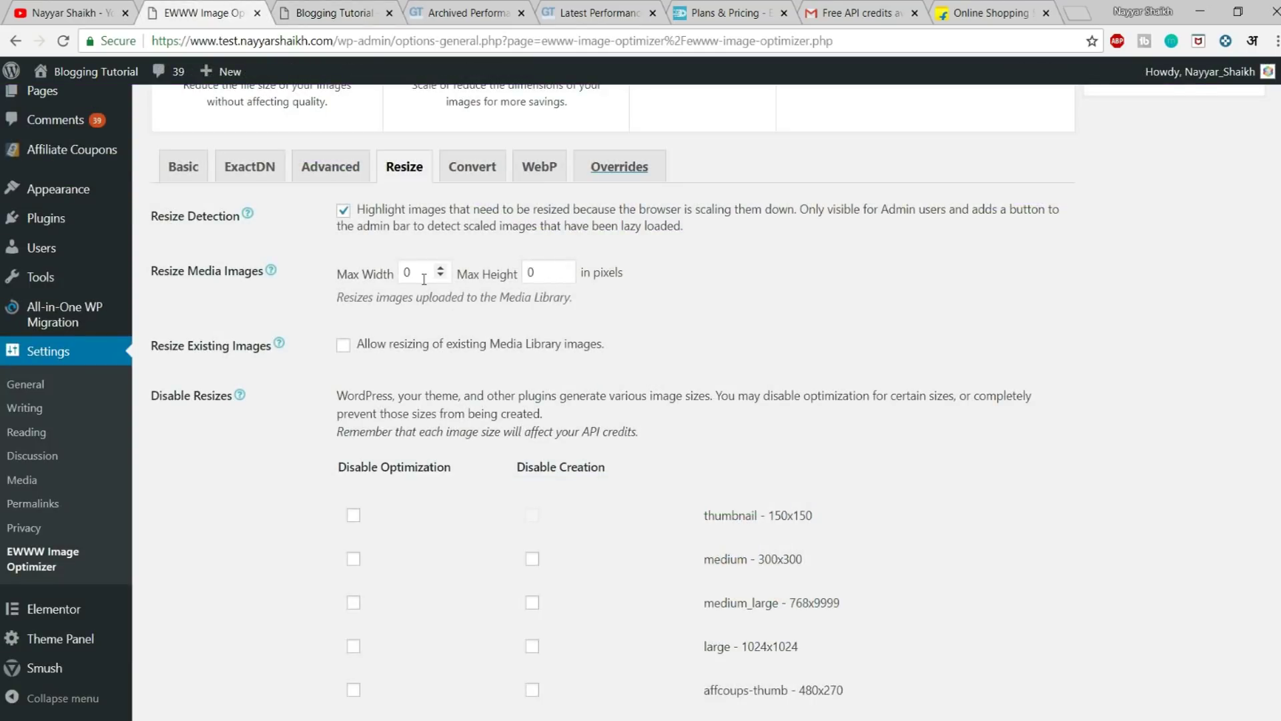
- Set the Resize Media Images maximum width and maximum height to 1200 pixels each
{"action": "left_click", "coordinate": [390, 280]}
{"action": "key", "text": "Tab"}
{"action": "type", "text": "12"}
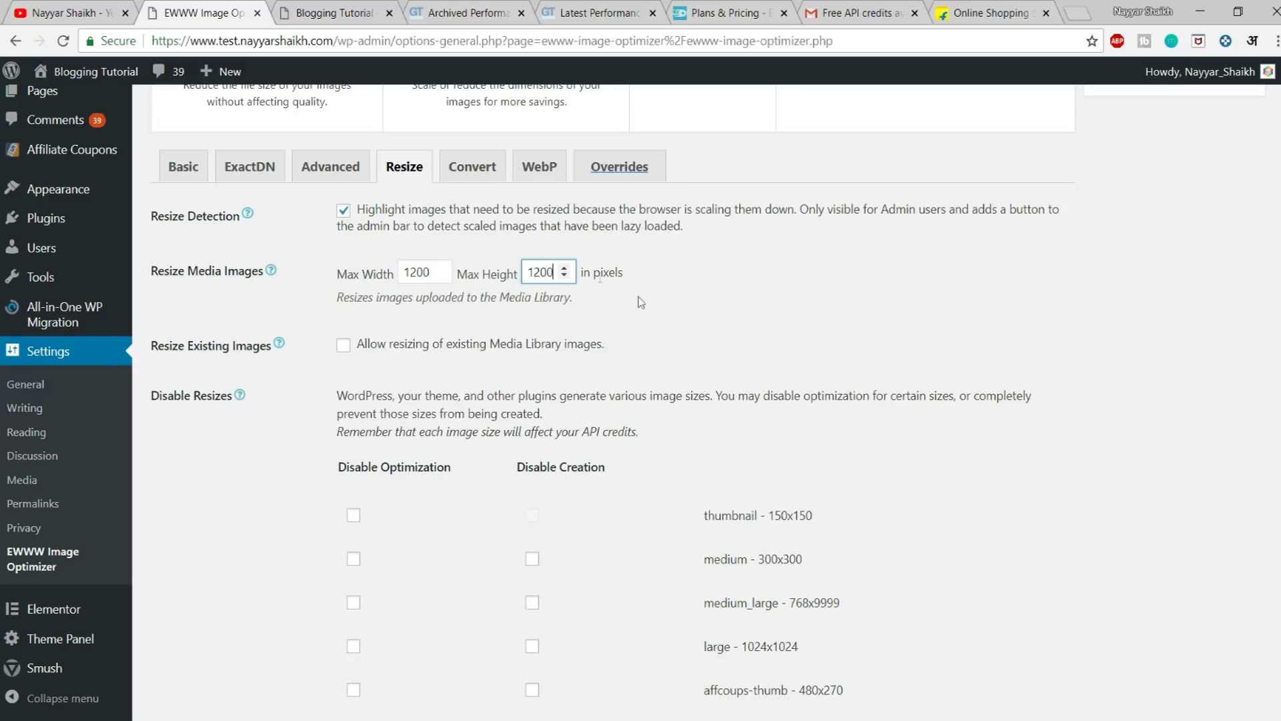
{"action": "left_click", "coordinate": [734, 295]}
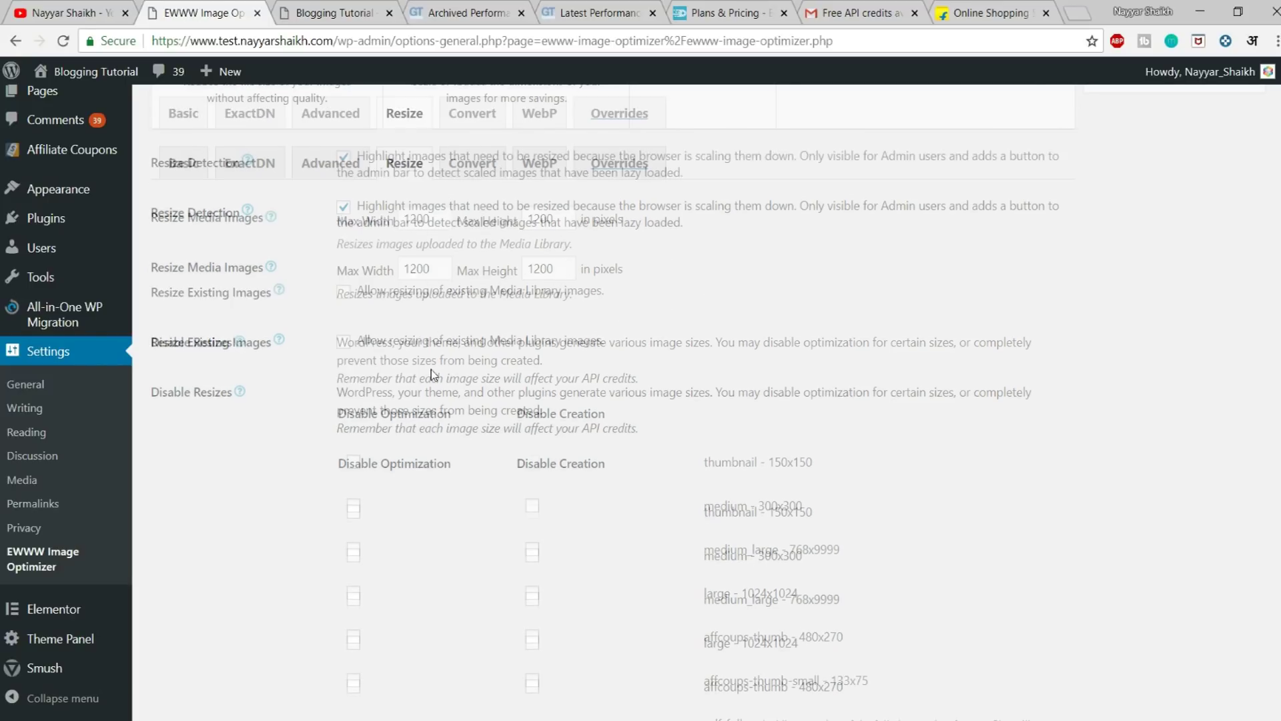
- Allow resizing of existing Media Library images, leave all Disable Resizes options unticked, and save the changes
{"action": "scroll", "coordinate": [429, 374], "scroll_direction": "down", "scroll_amount": 1}
{"action": "left_click", "coordinate": [343, 257]}
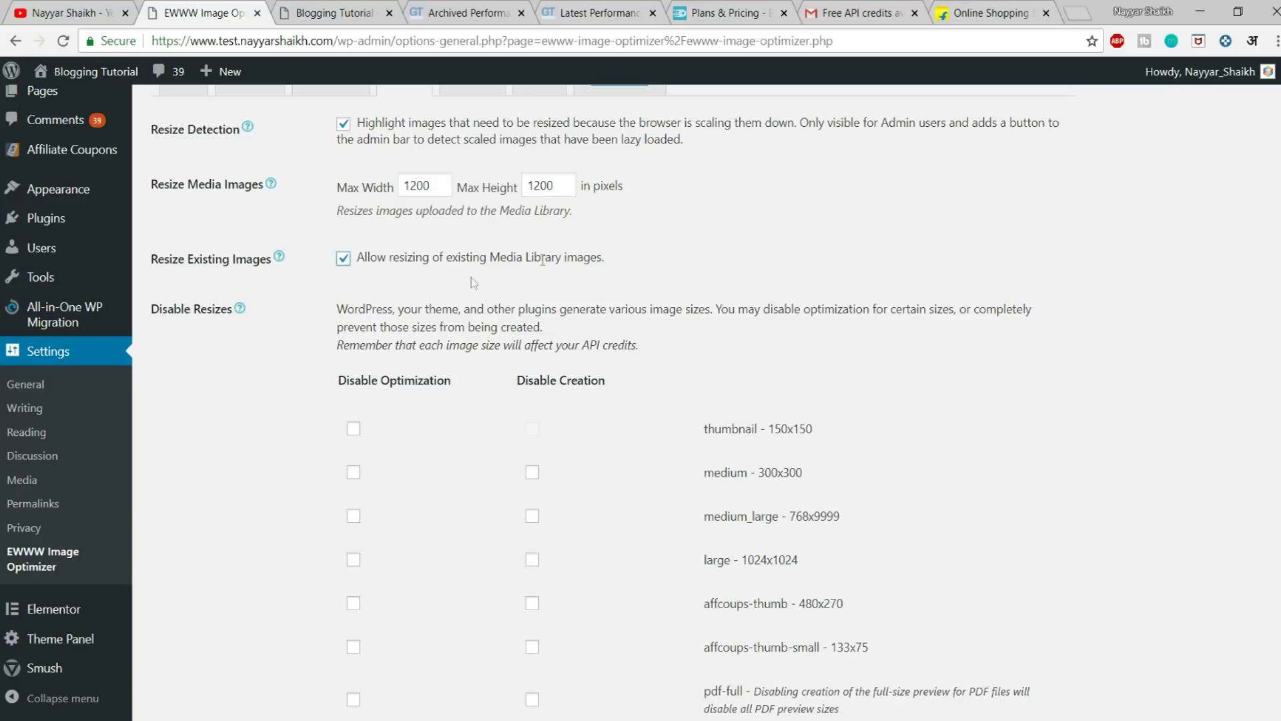
{"action": "scroll", "coordinate": [637, 327], "scroll_direction": "down", "scroll_amount": 2}
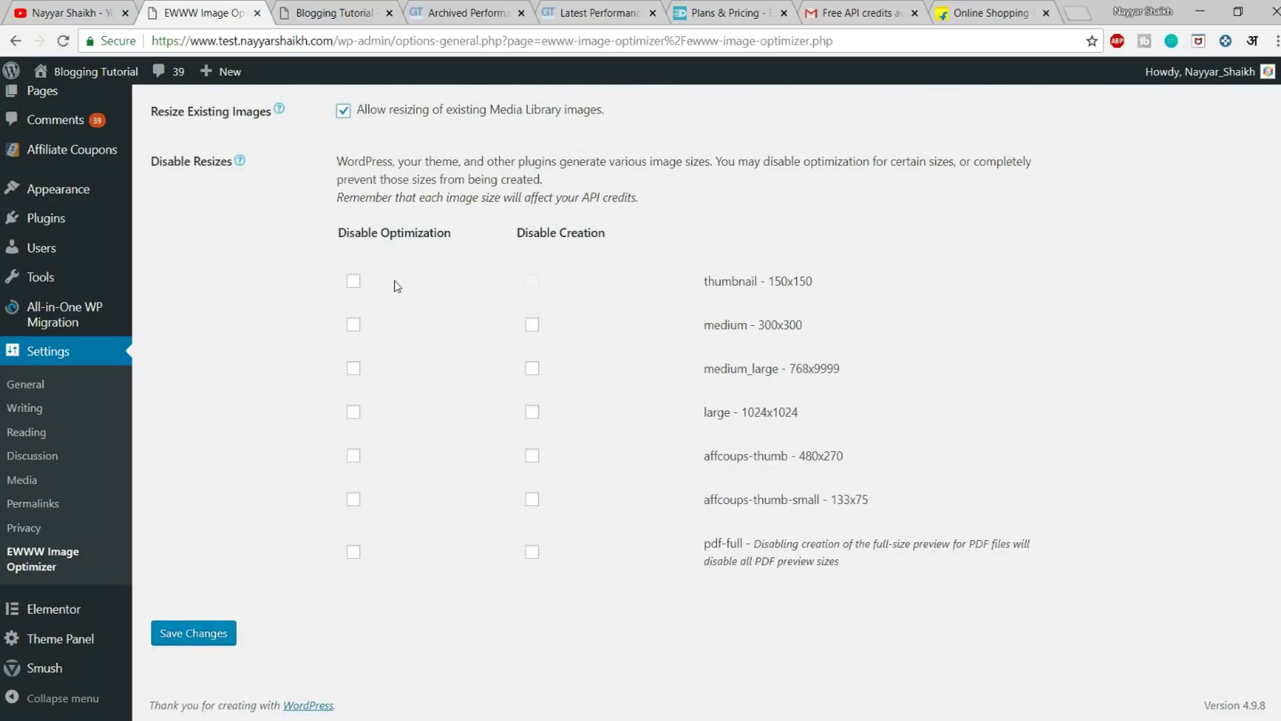
{"action": "left_click_drag", "start_coordinate": [323, 240], "coordinate": [444, 234]}
{"action": "left_click", "coordinate": [504, 257]}
{"action": "left_click", "coordinate": [200, 634]}
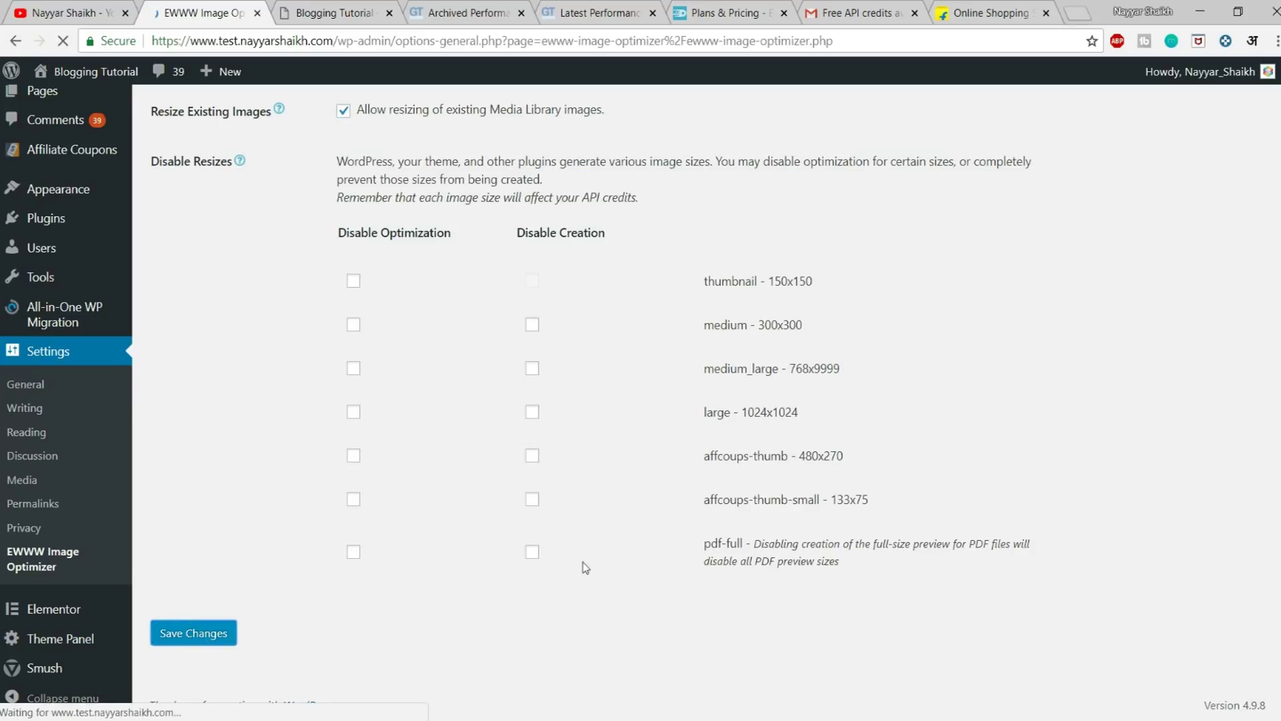
- Review the JPG to PNG and PNG to JPG options in the Convert settings and enable GIF to PNG Conversion
{"action": "scroll", "coordinate": [503, 414], "scroll_direction": "down", "scroll_amount": 2}
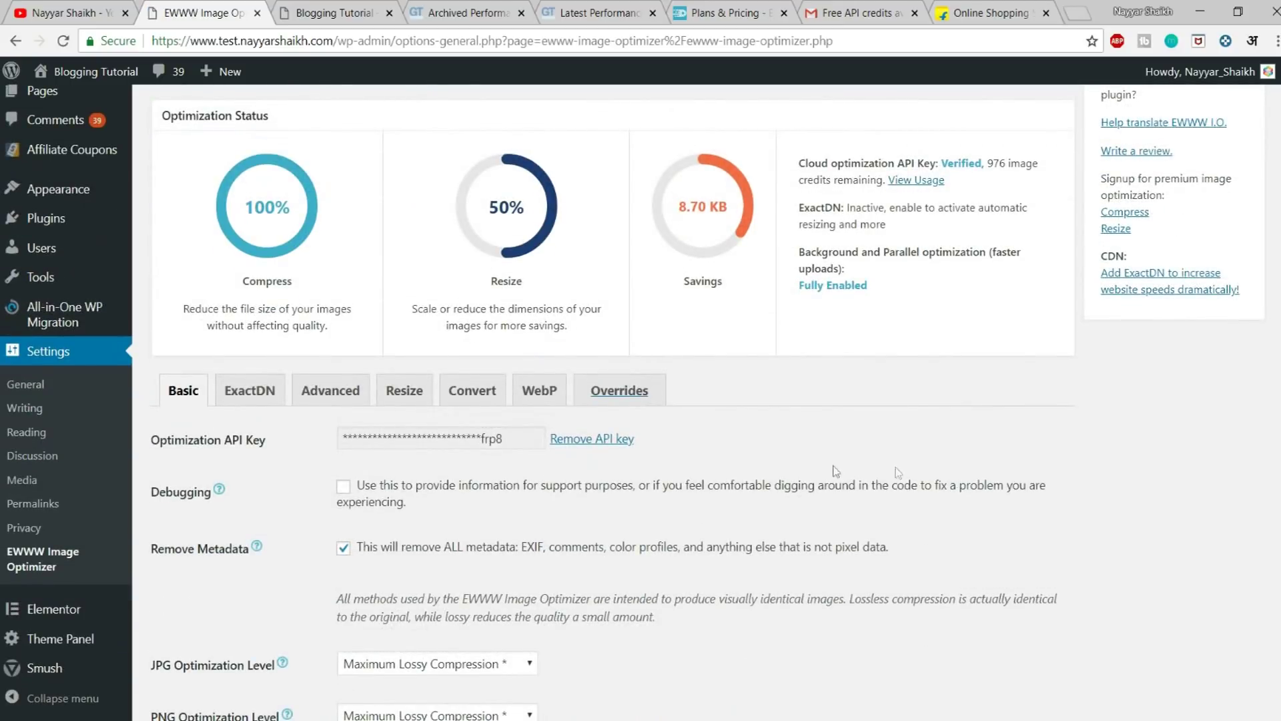
{"action": "left_click", "coordinate": [486, 399]}
{"action": "scroll", "coordinate": [835, 467], "scroll_direction": "down", "scroll_amount": 4}
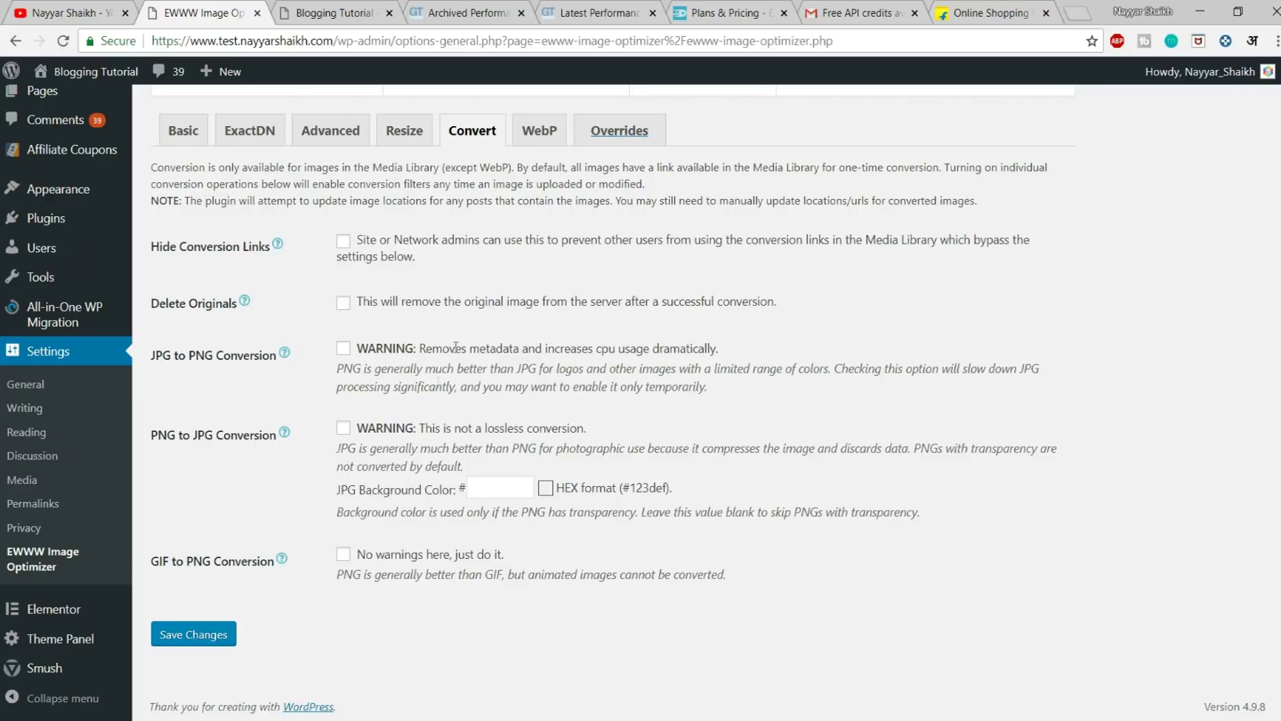
{"action": "left_click_drag", "start_coordinate": [152, 355], "coordinate": [270, 379]}
{"action": "left_click_drag", "start_coordinate": [260, 435], "coordinate": [150, 437]}
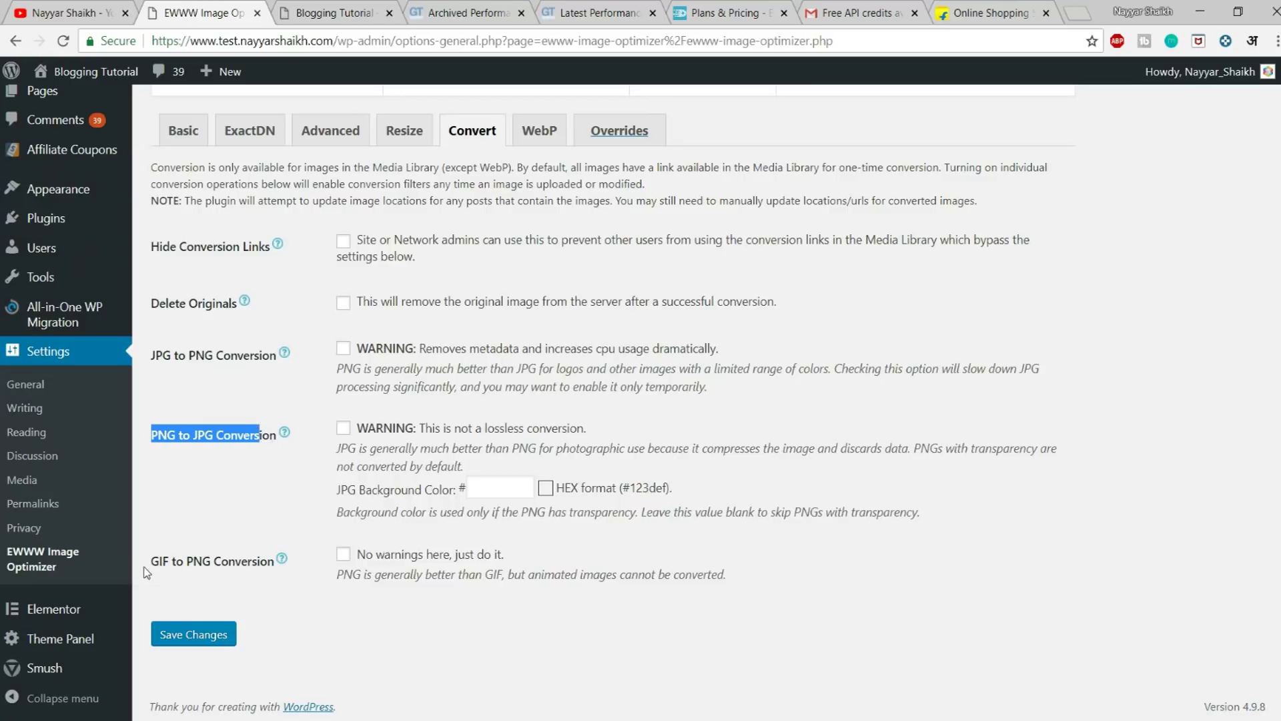
{"action": "left_click_drag", "start_coordinate": [146, 573], "coordinate": [341, 558]}
{"action": "left_click", "coordinate": [343, 554]}
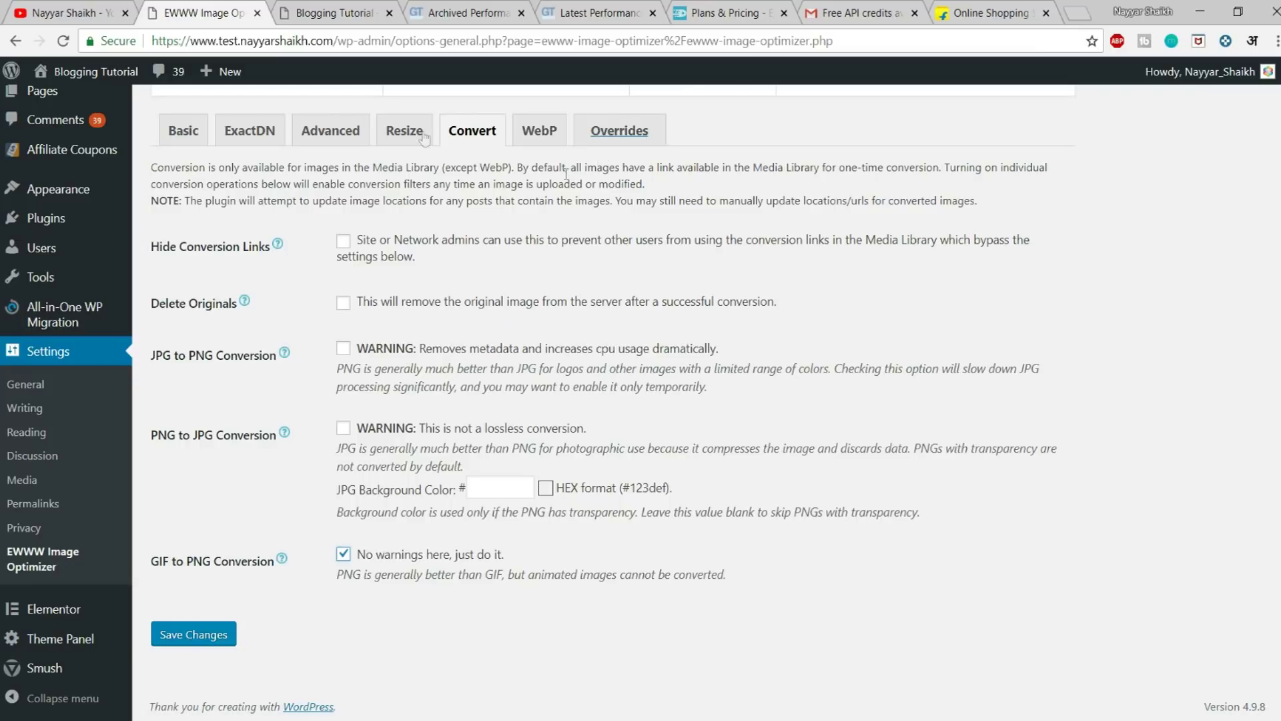
{"action": "scroll", "coordinate": [987, 378], "scroll_direction": "up", "scroll_amount": 6}
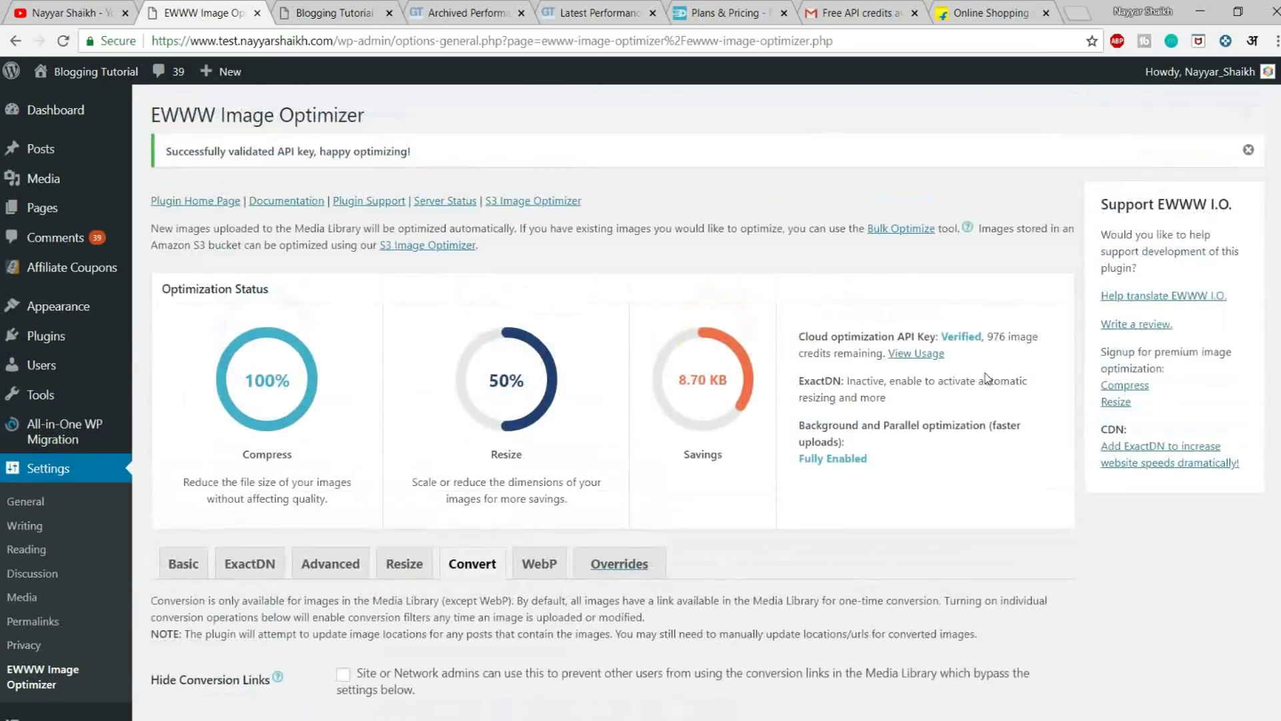